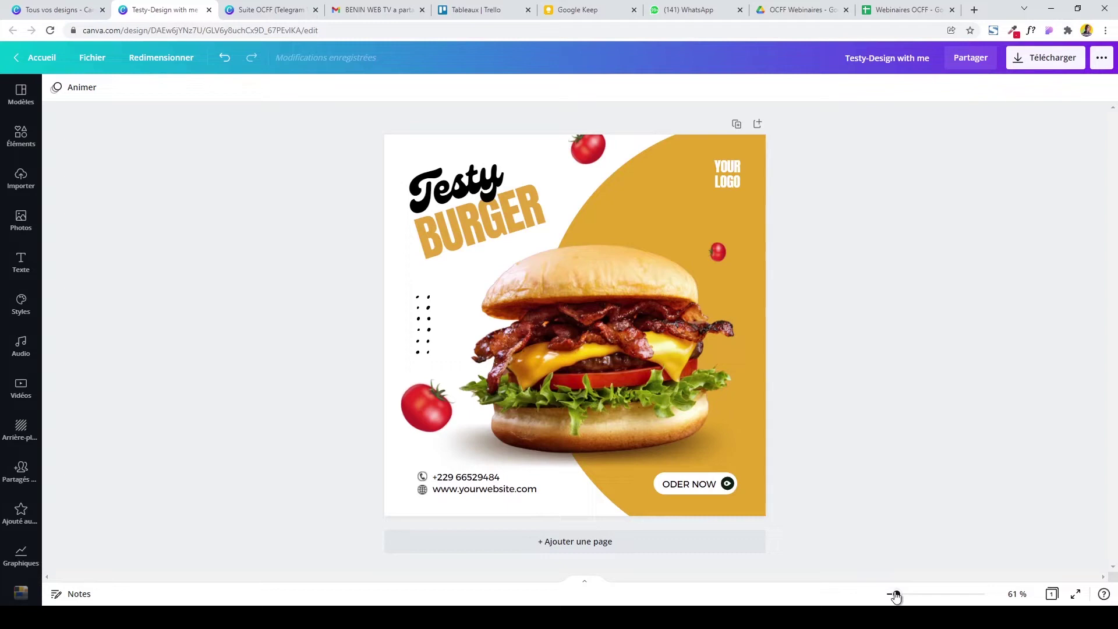
Zoom in on the finished Testy Burger post to study it as the reference.
mouse_move(898, 594)
left_mouse_down()
mouse_move(943, 593)
mouse_move(897, 593)
left_mouse_up()
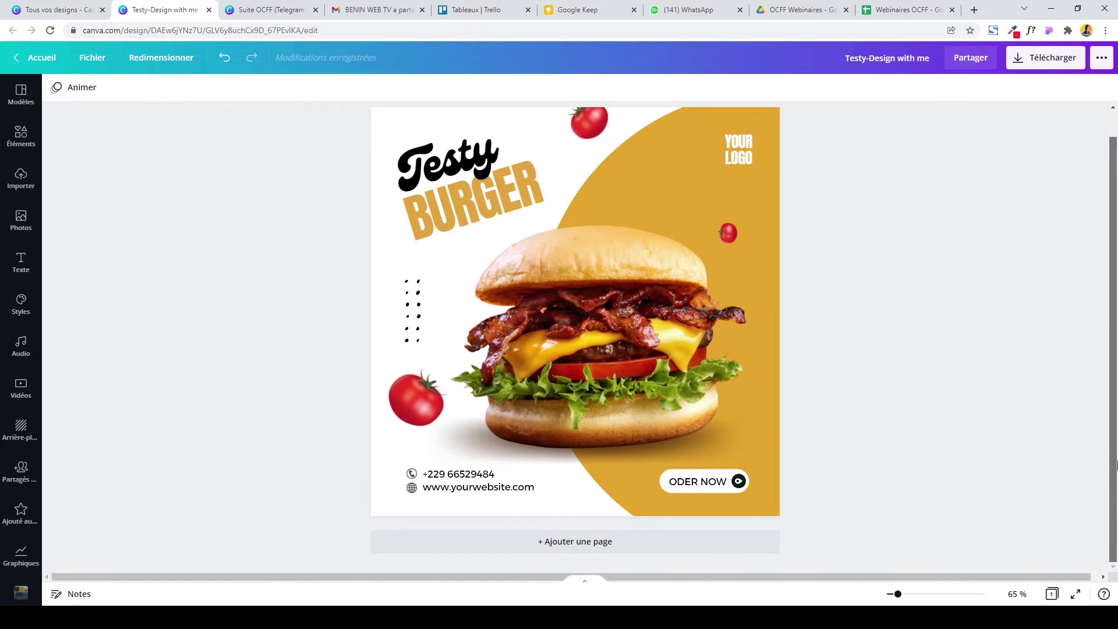
Zoom and scroll around the Testy Burger design to inspect its details.
left_click(904, 593)
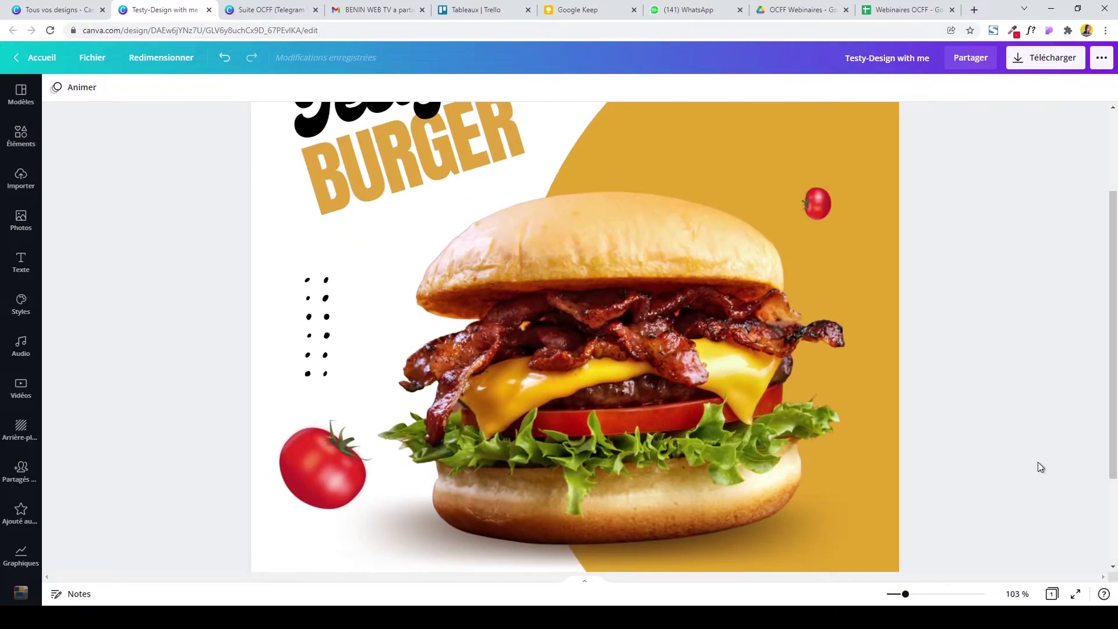
scroll(1116, 289, "up", 3)
scroll(1116, 304, "down", 5)
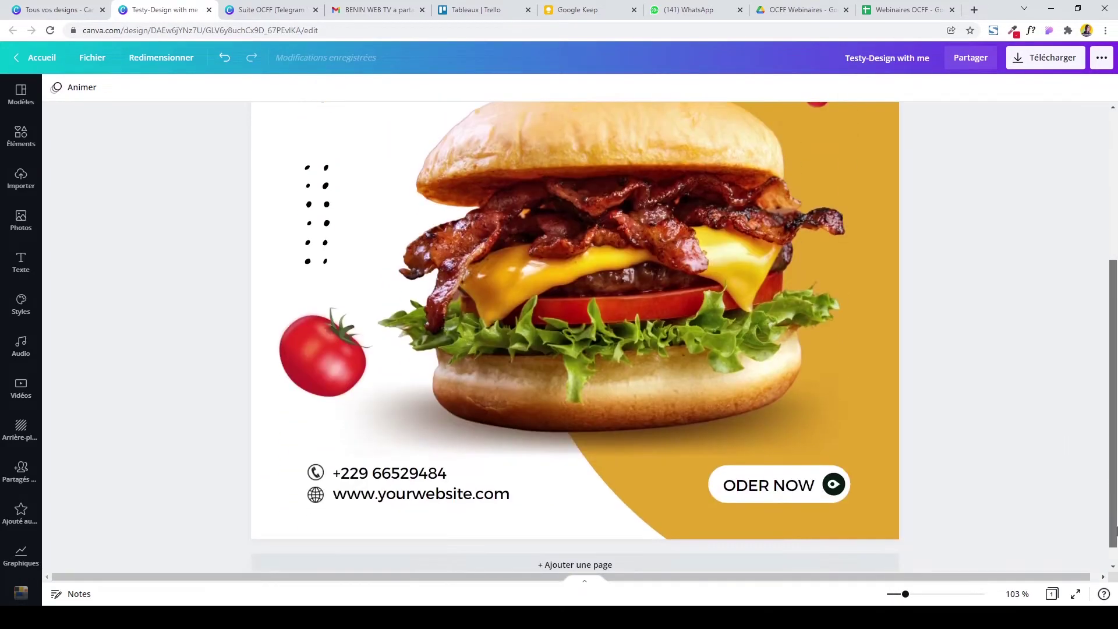
scroll(1115, 304, "up", 5)
scroll(1115, 304, "down", 4)
scroll(1116, 304, "down", 1)
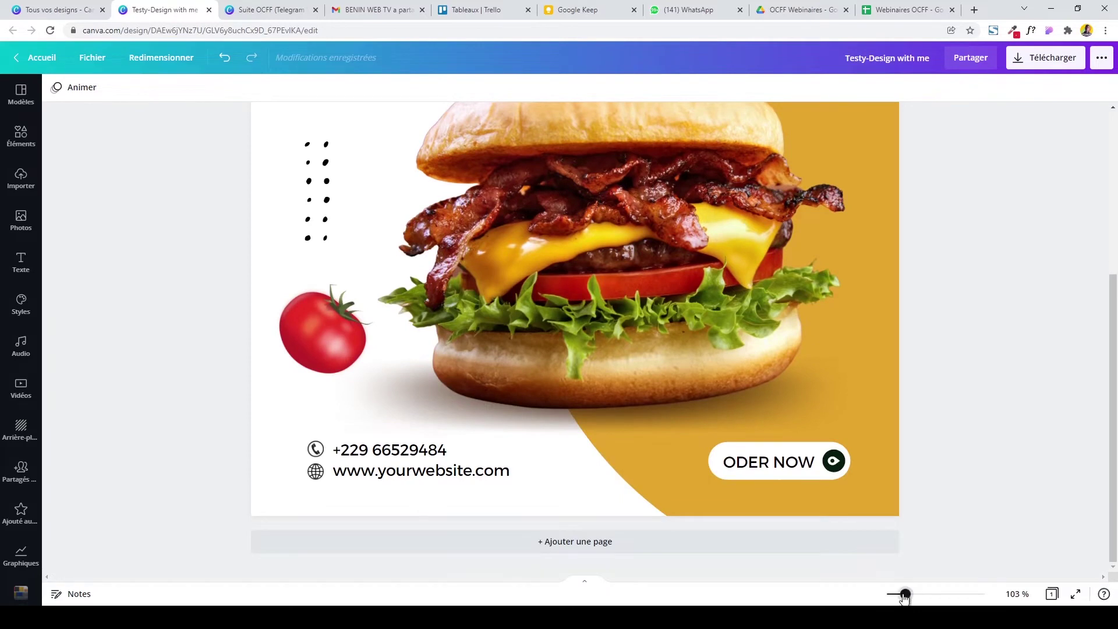
left_click_drag(904, 593, 892, 594)
Create a blank Instagram post, confirm its 1080 × 1080 px size, and return to the burger design.
left_click(53, 10)
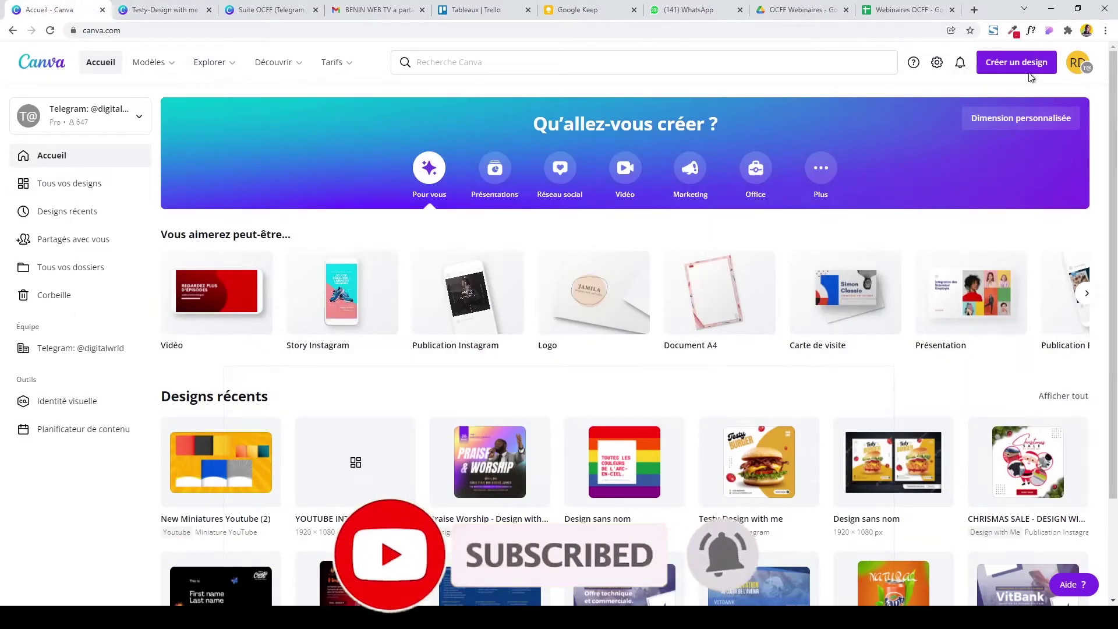
left_click(1031, 65)
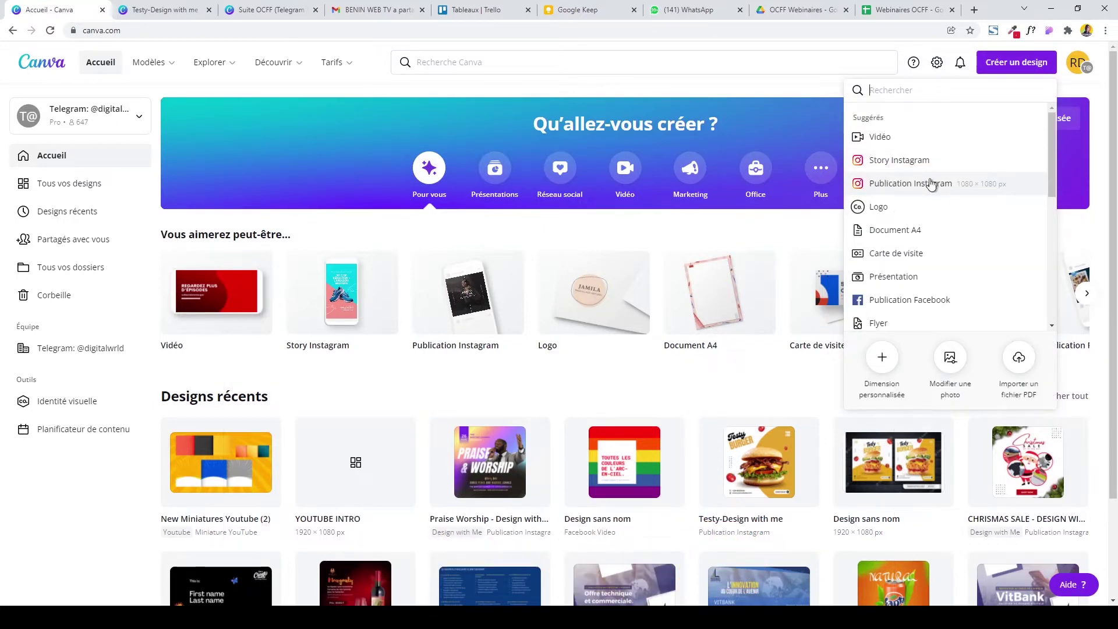
left_click(963, 185)
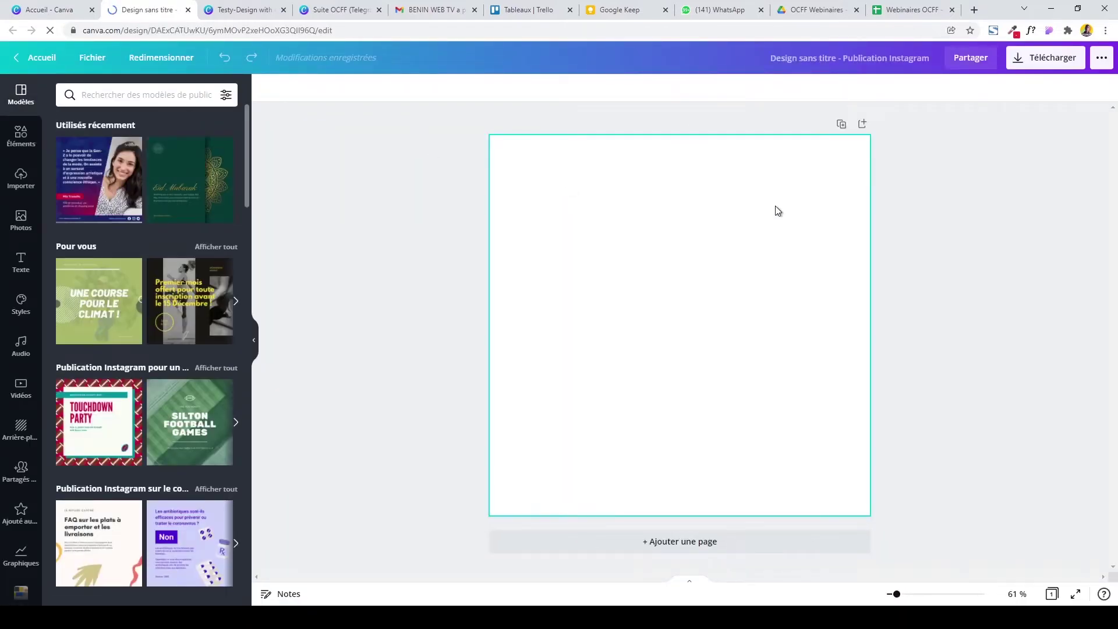
left_click(102, 58)
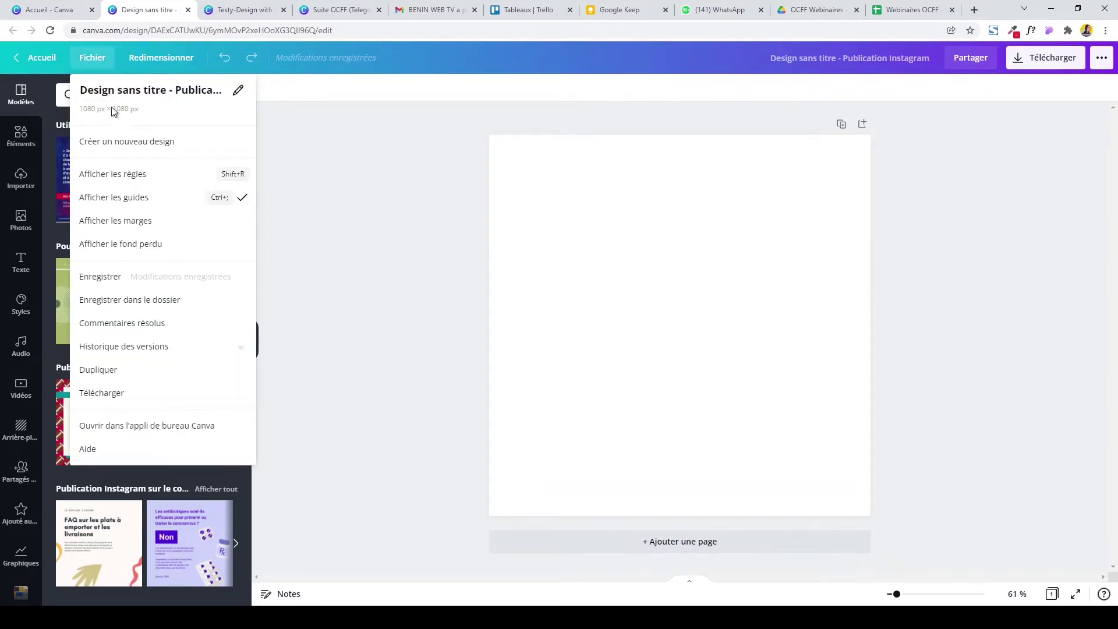
left_click(327, 187)
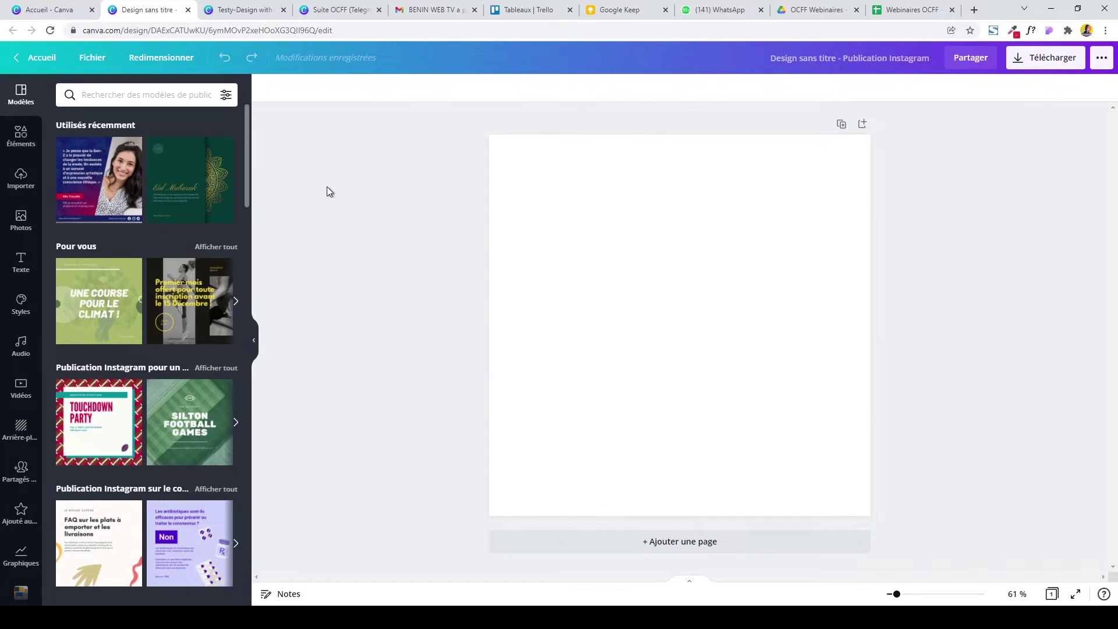
left_click(238, 7)
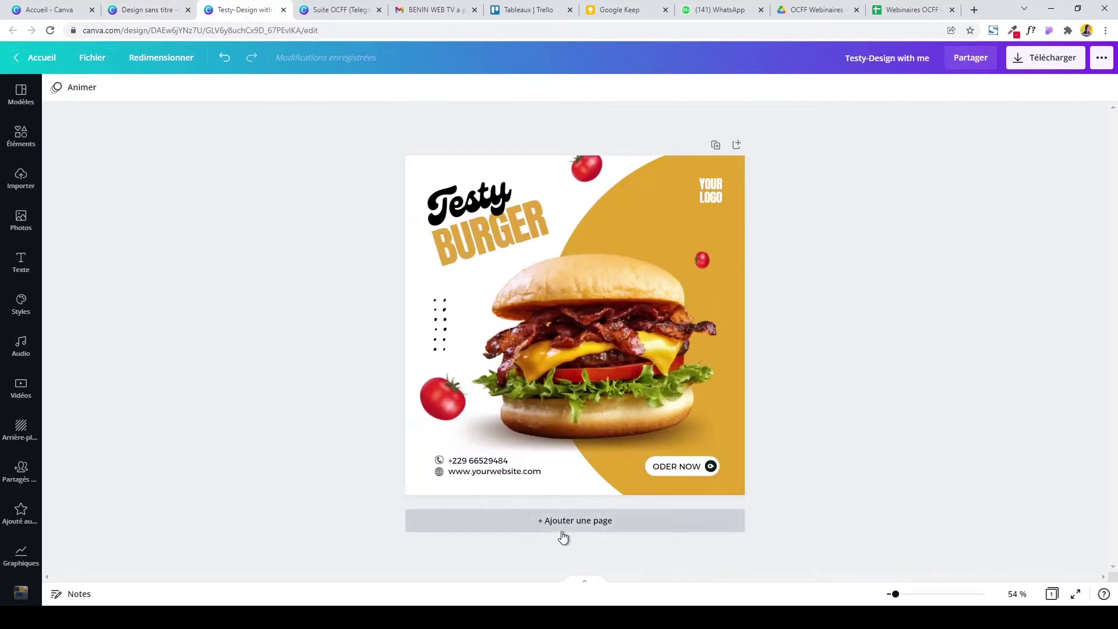
Add a second page and place a circle enlarged beyond the page edges.
left_click(563, 536)
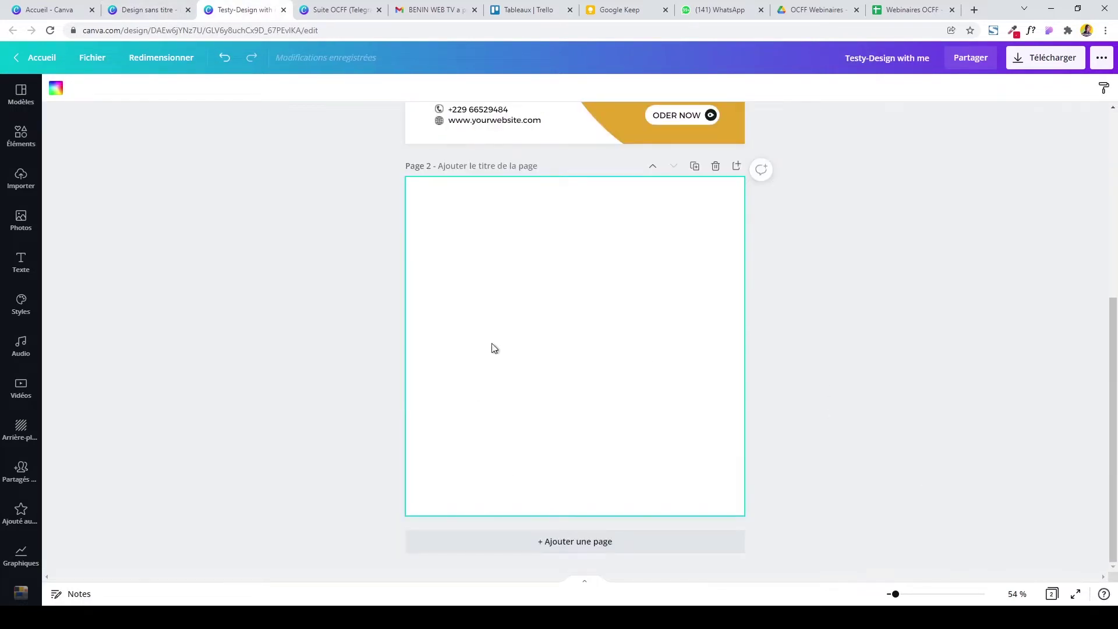
key("c")
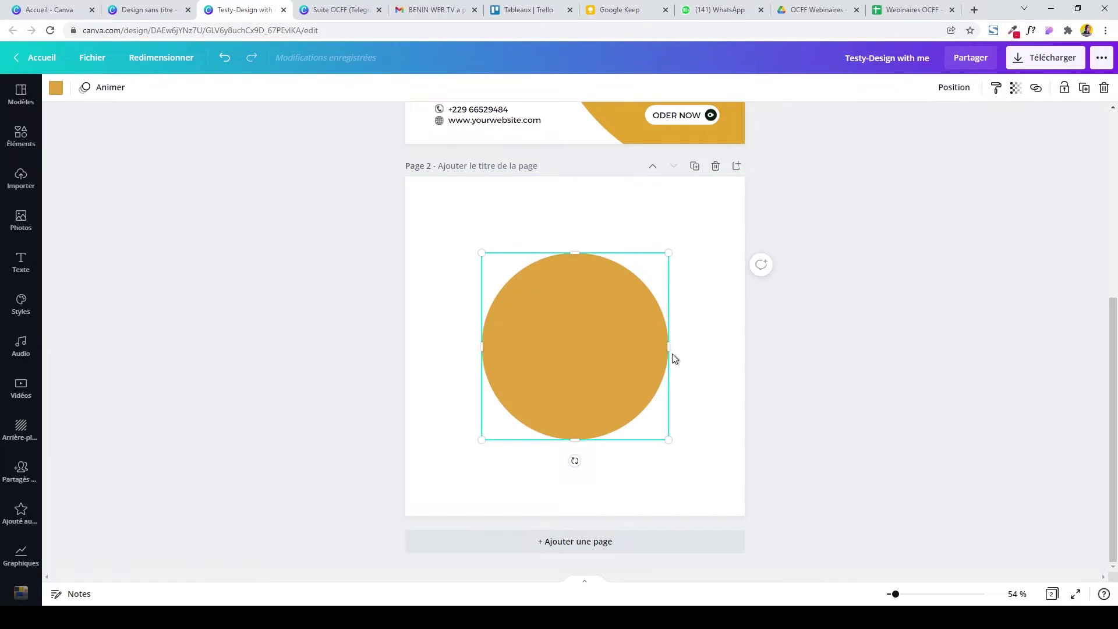
left_click_drag(669, 442, 802, 574)
left_click_drag(801, 252, 904, 145)
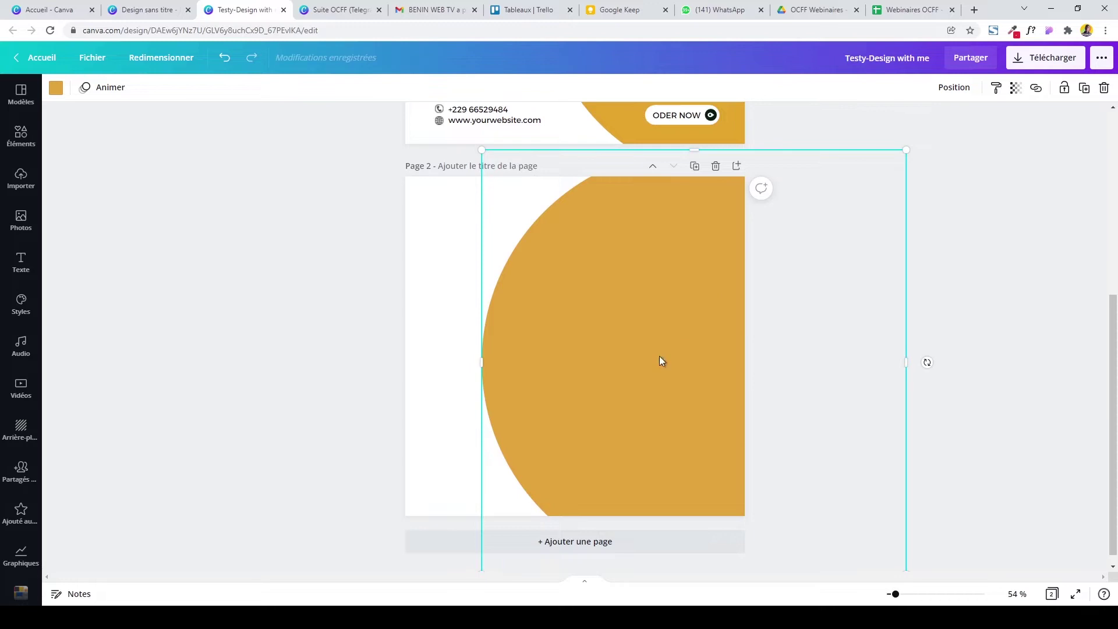
left_click_drag(661, 362, 697, 350)
left_click(1069, 362)
mouse_move(1113, 460)
left_mouse_down()
mouse_move(1116, 308)
mouse_move(1115, 460)
left_mouse_up()
Nudge the large circle right so it spills off the page's right edge.
left_click(687, 420)
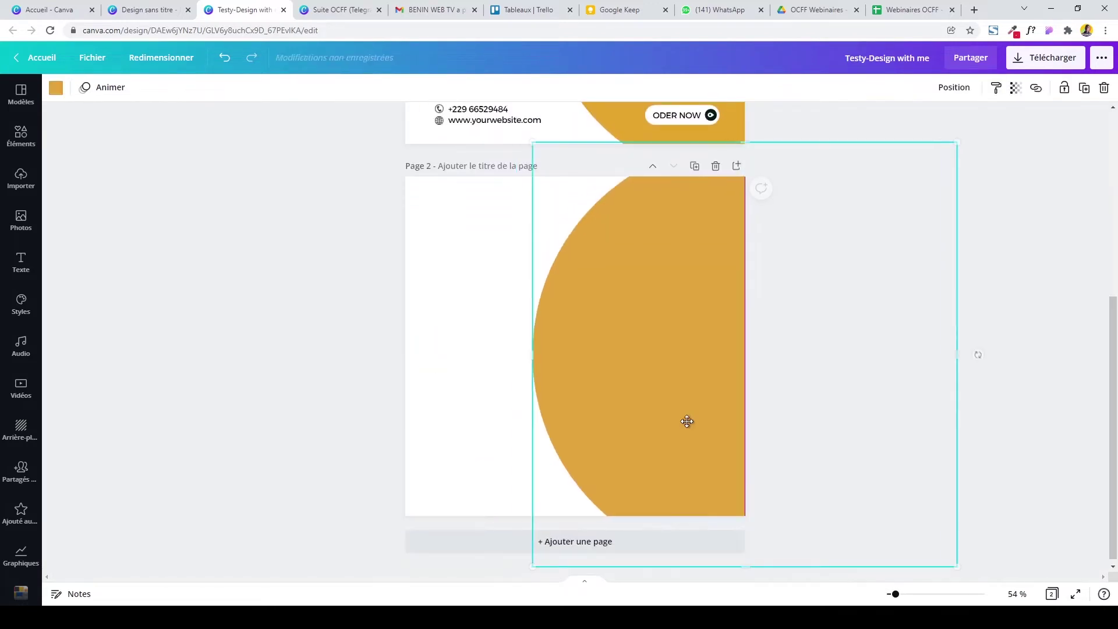
scroll(975, 523, "up", 3)
scroll(975, 546, "up", 2)
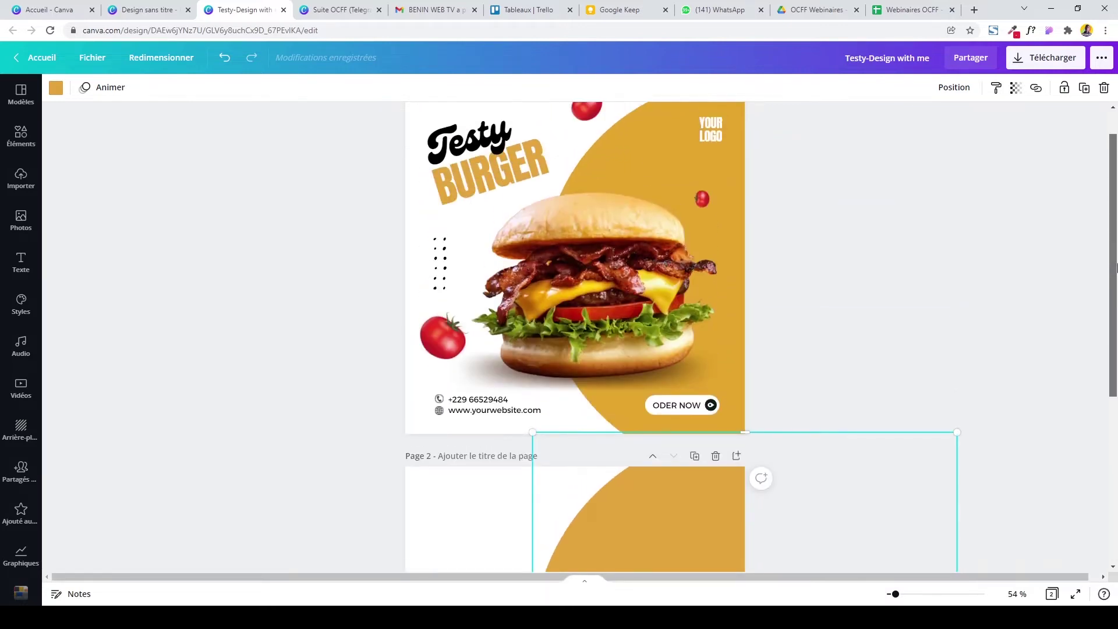
scroll(983, 524, "down", 5)
left_click(996, 488)
left_click_drag(700, 442, 711, 442)
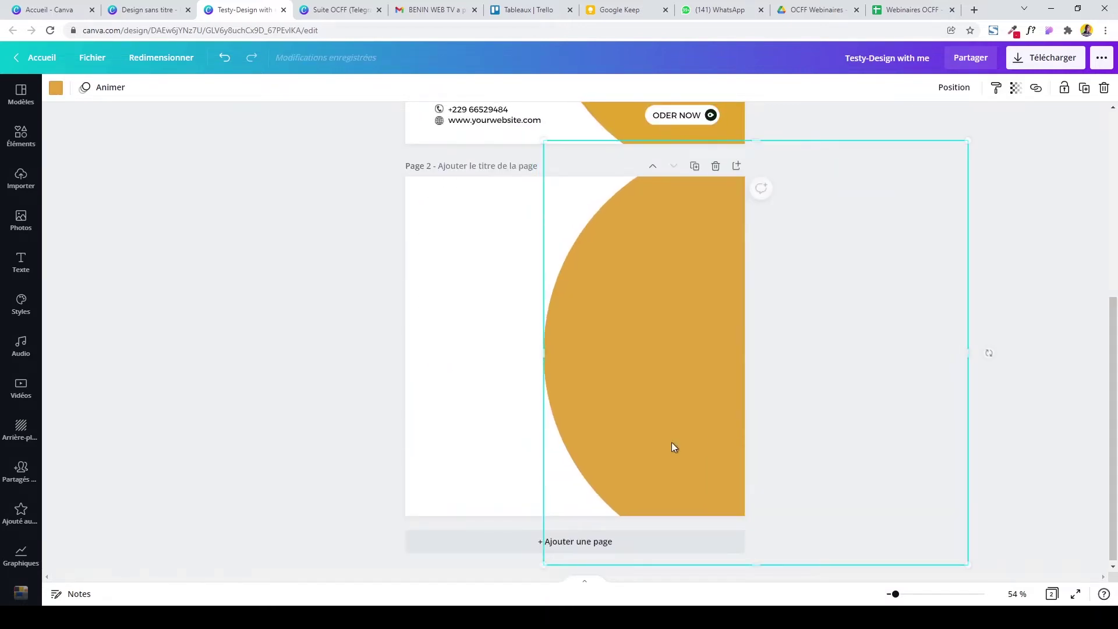
left_click(364, 347)
mouse_move(1114, 402)
left_mouse_down()
mouse_move(1115, 214)
mouse_move(1115, 400)
left_mouse_up()
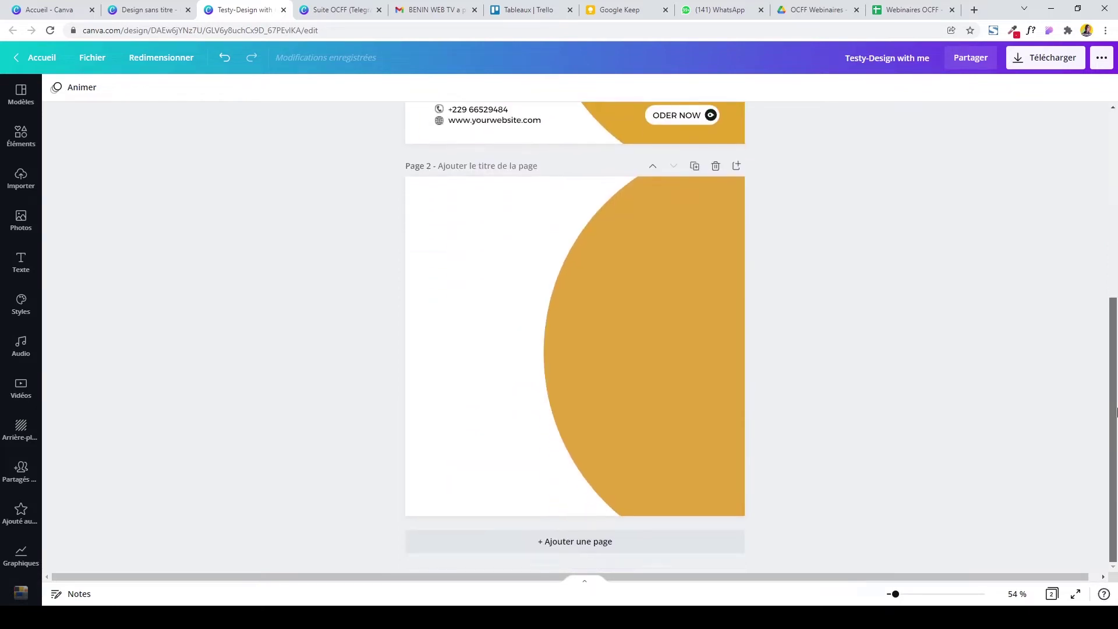
Check that the circle's colour is #E2A43B.
left_click(654, 319)
left_click(56, 89)
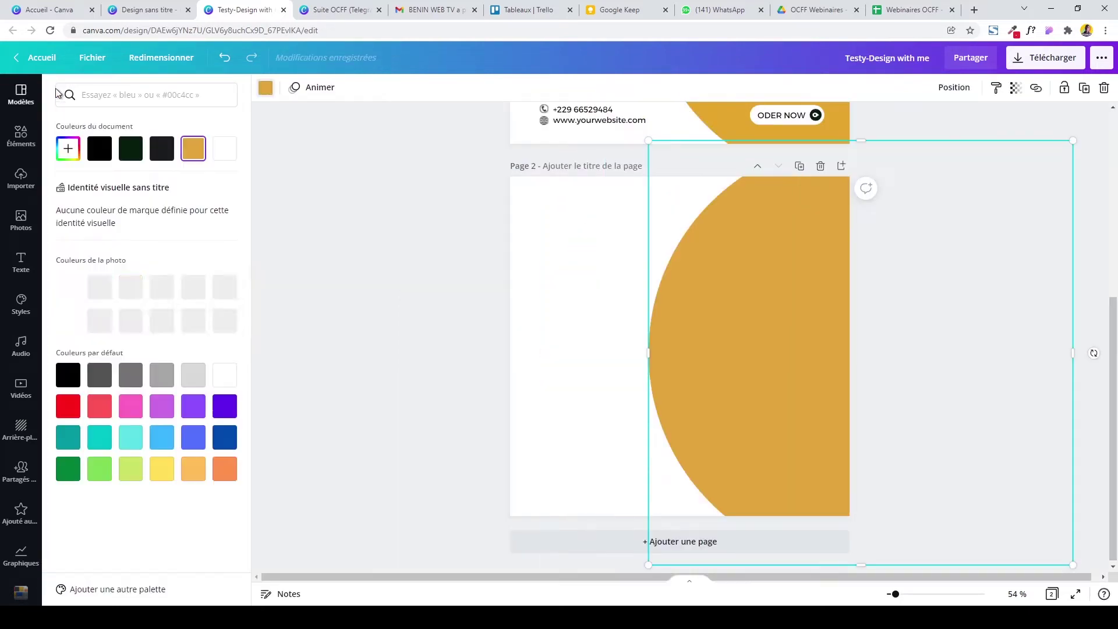
left_click(69, 150)
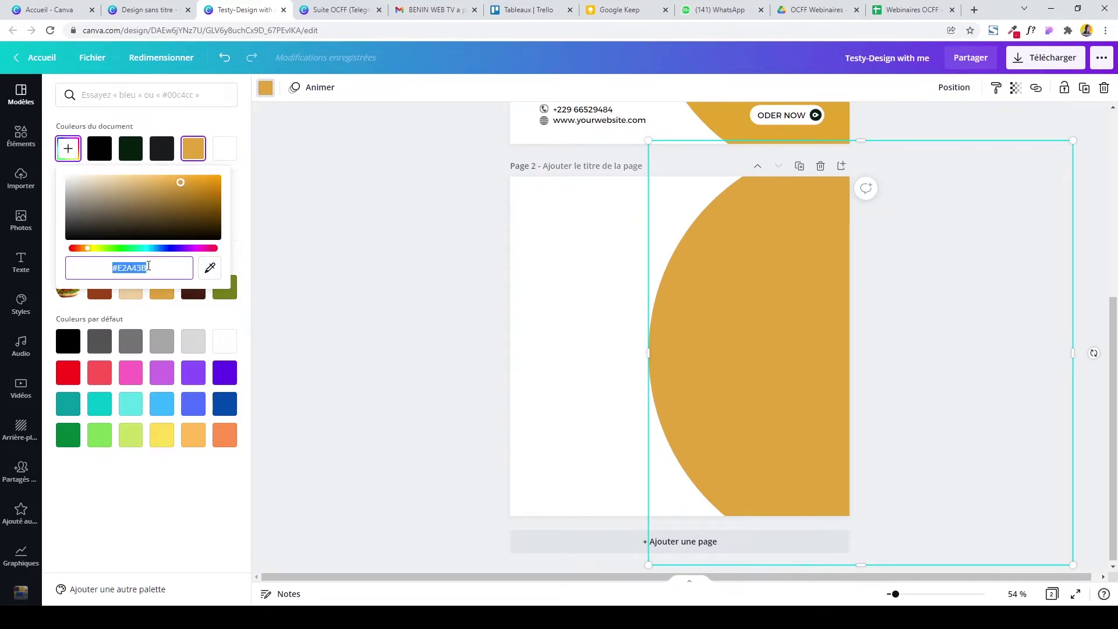
left_click(302, 258)
mouse_move(1115, 373)
left_mouse_down()
mouse_move(1115, 187)
mouse_move(1116, 374)
left_mouse_up()
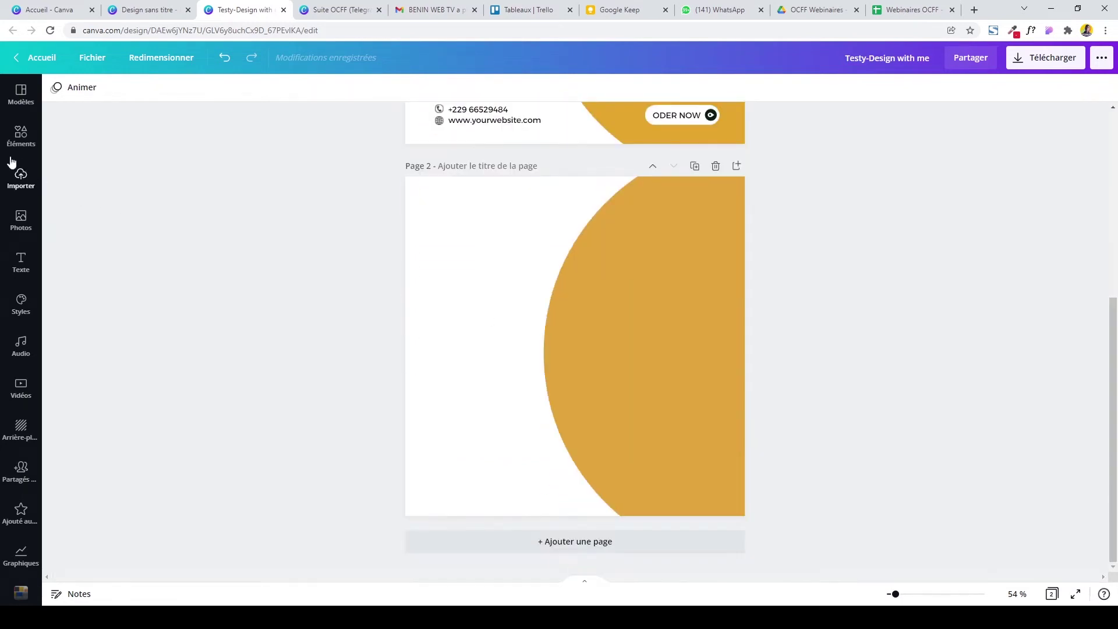
Add the burger photo to page 2 and try Effacer l'arr. plan on it.
left_click(20, 140)
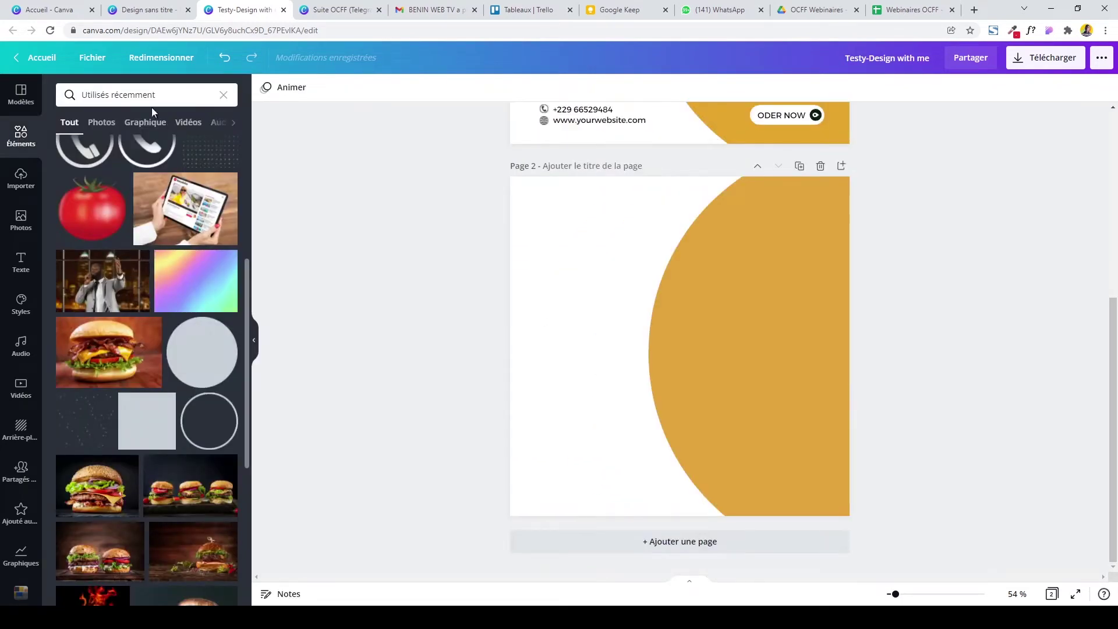
left_click(223, 96)
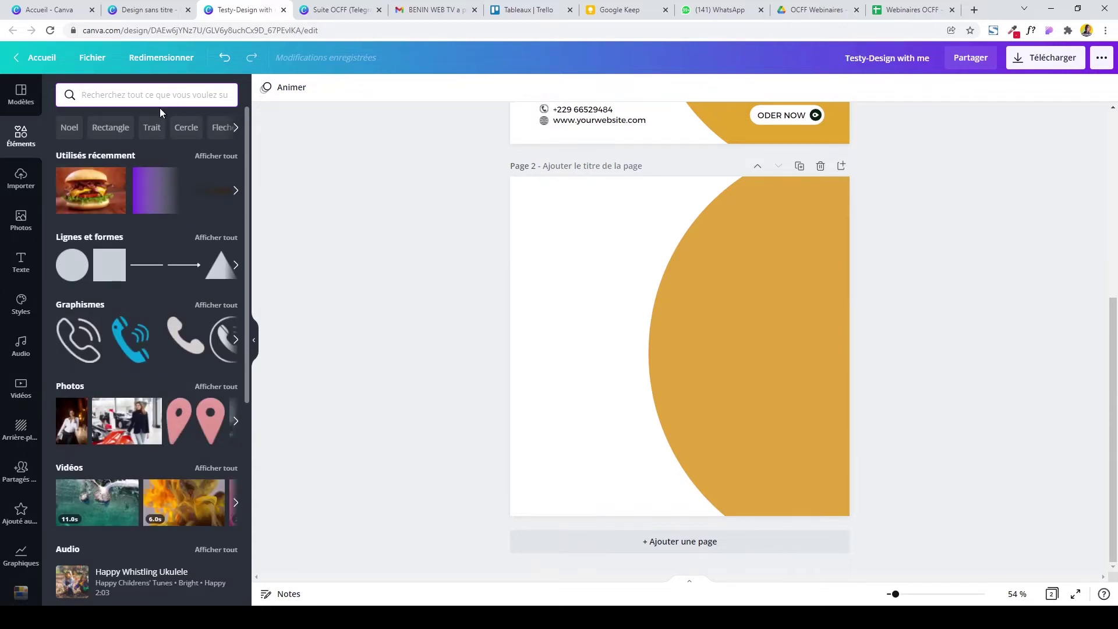
left_click(82, 186)
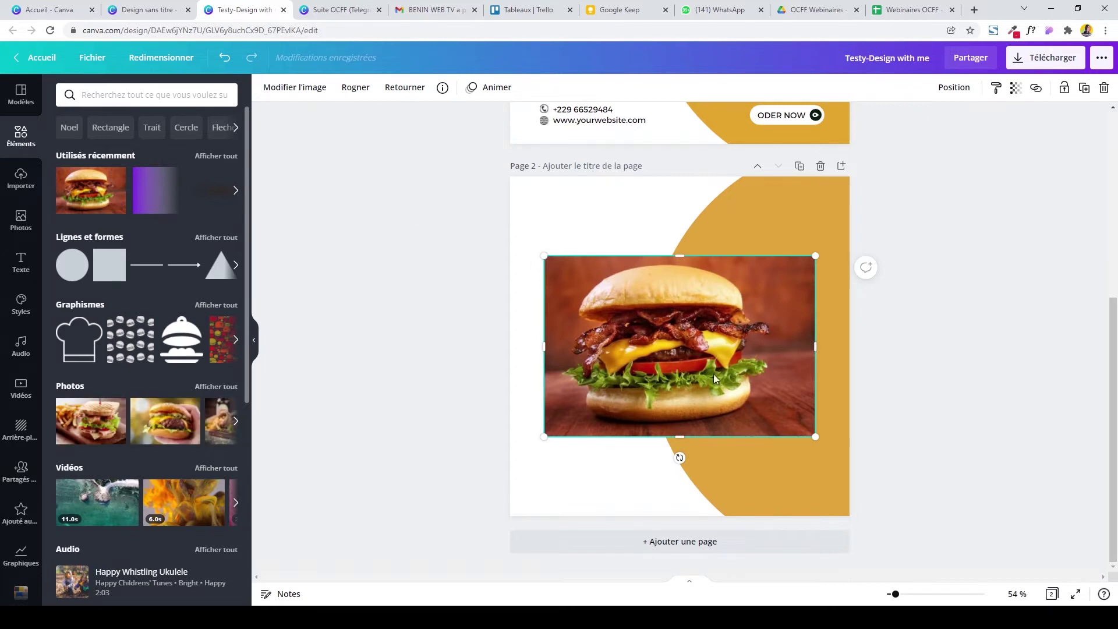
left_click(297, 89)
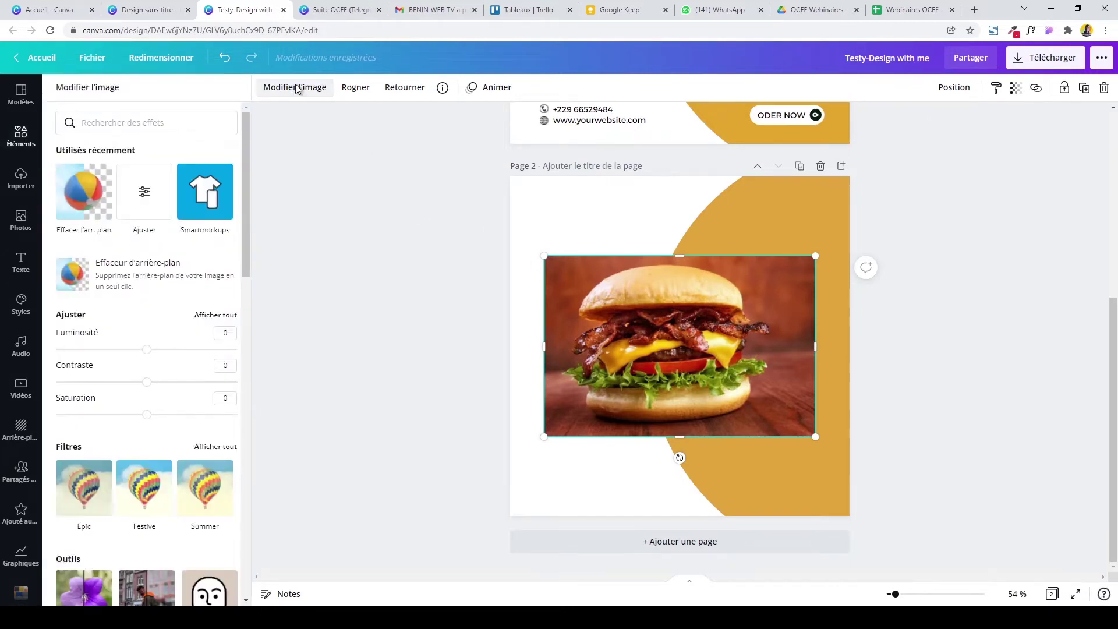
left_click(90, 198)
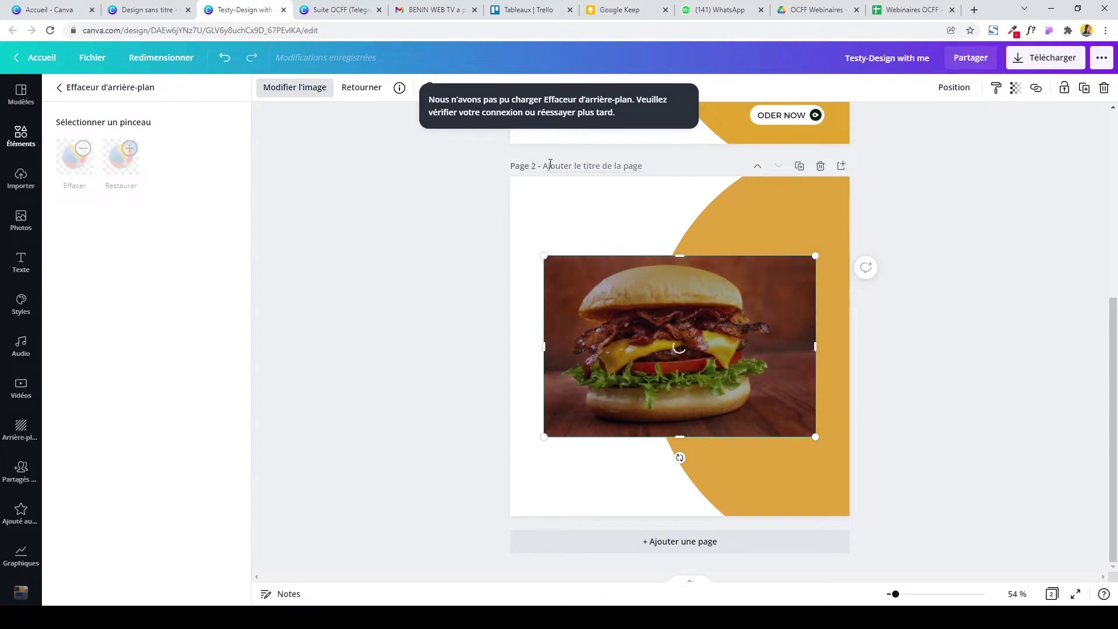
Open Sticker Mule Trace and remove.bg in new Chrome tabs, then return to the Canva design.
left_click(974, 10)
type("stic")
key("Return")
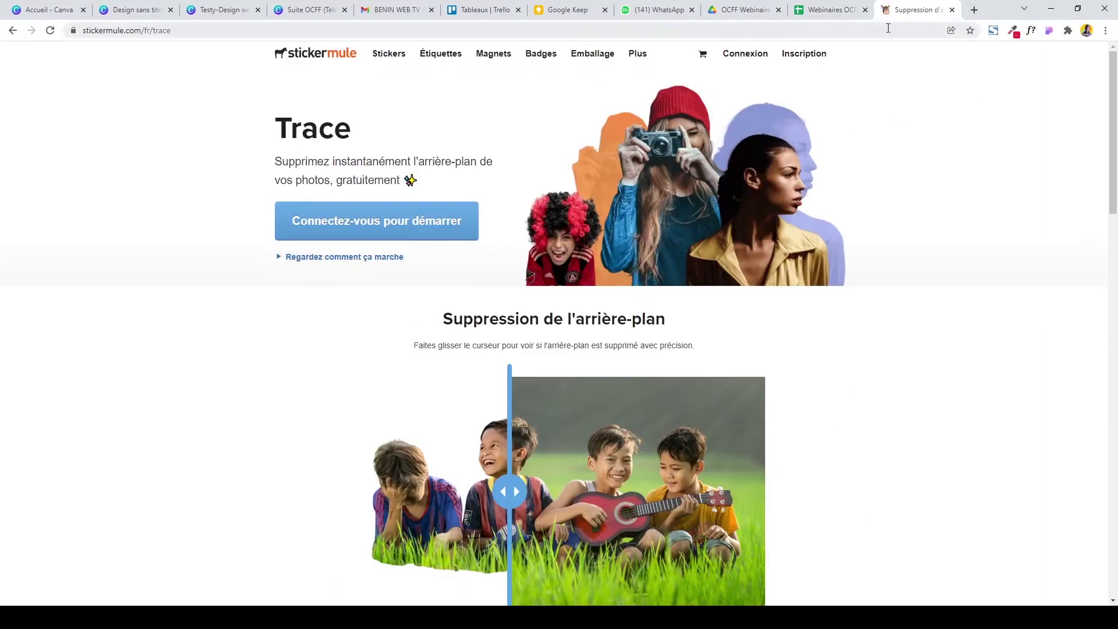
left_click(971, 10)
type("remov")
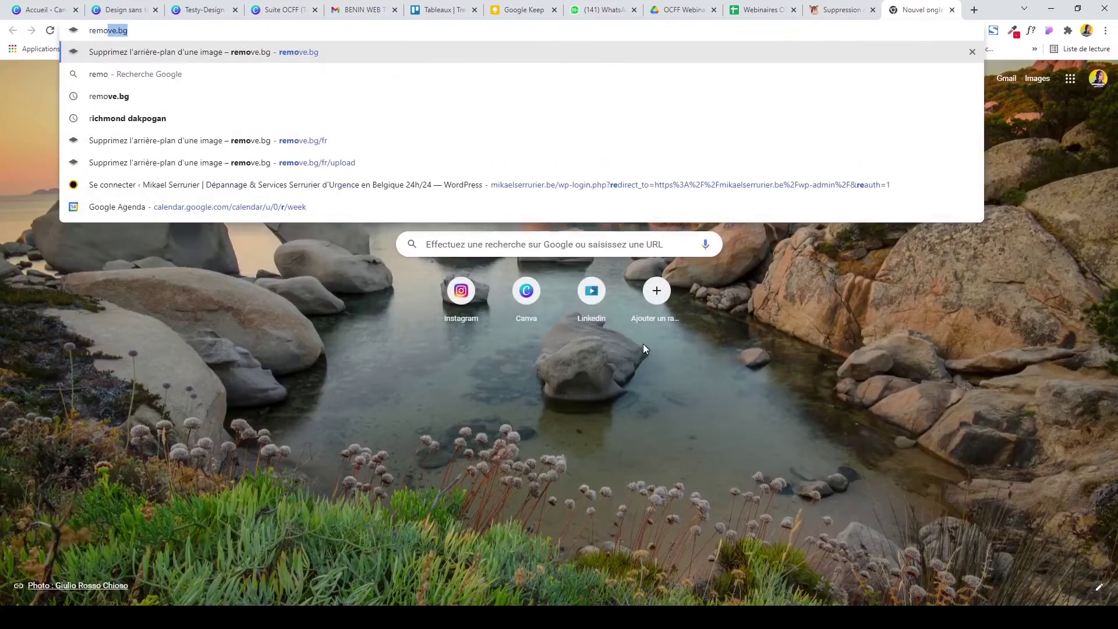
key("Return")
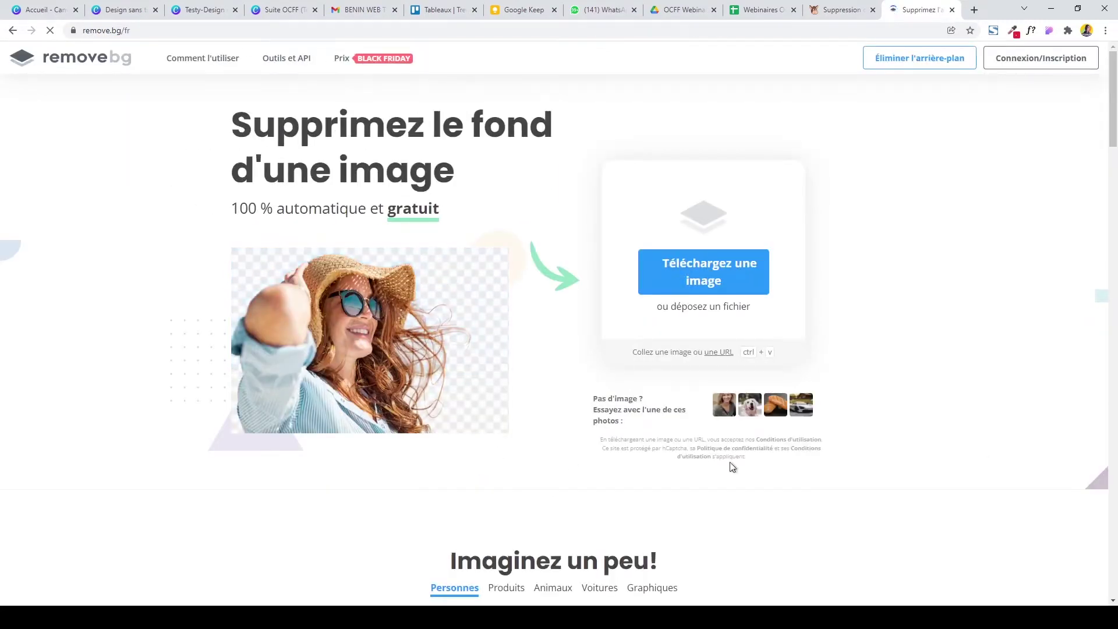
left_click(191, 7)
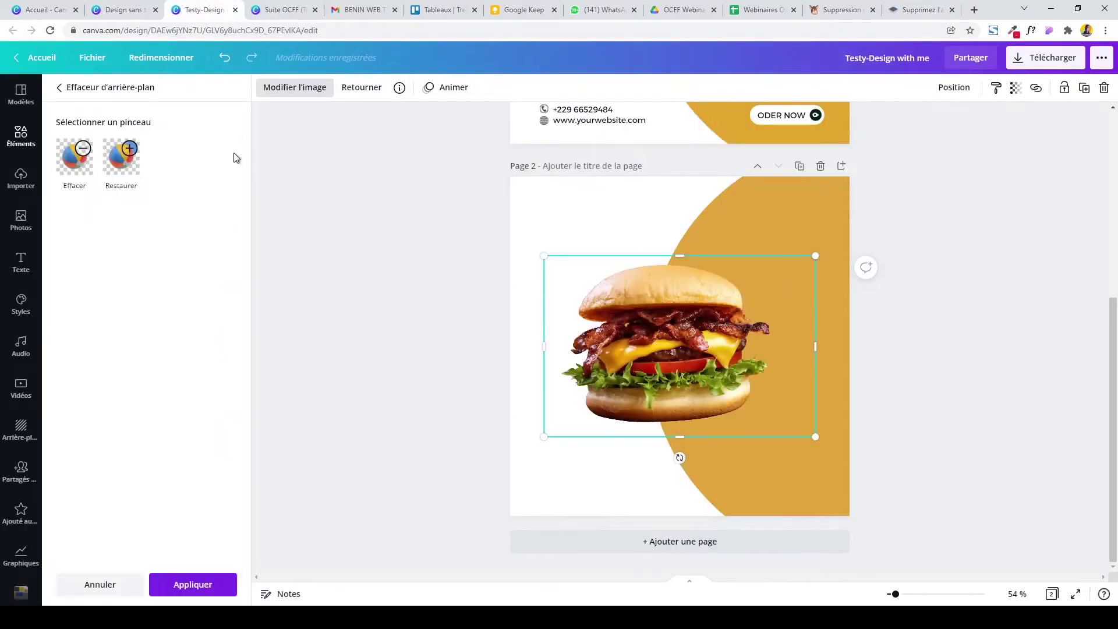
Apply the background removal to the burger photo.
left_click(199, 595)
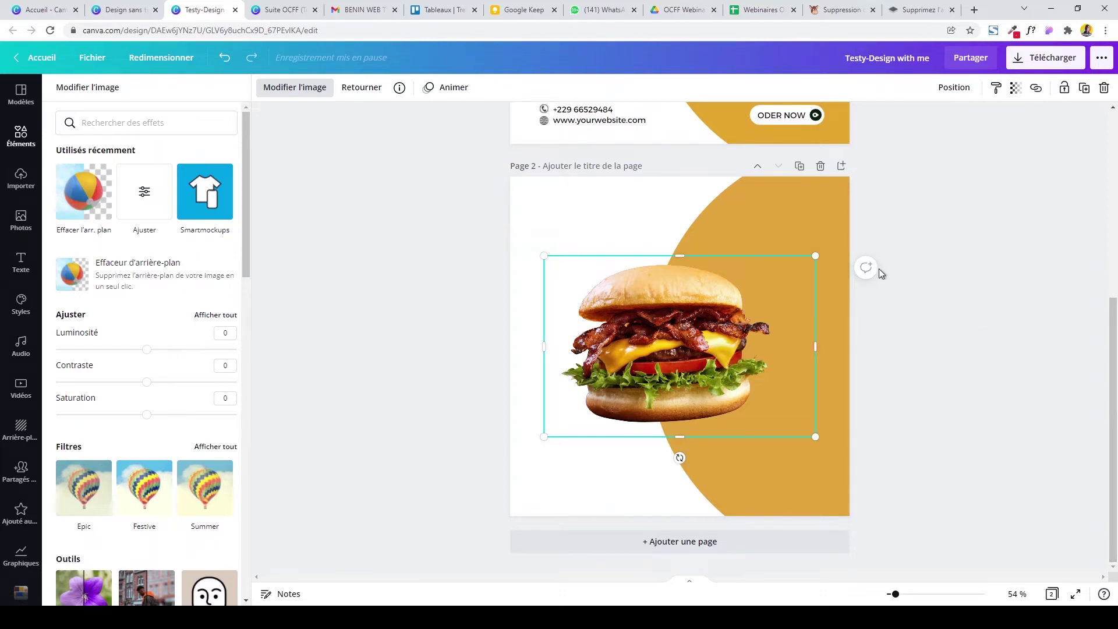
left_click(916, 352)
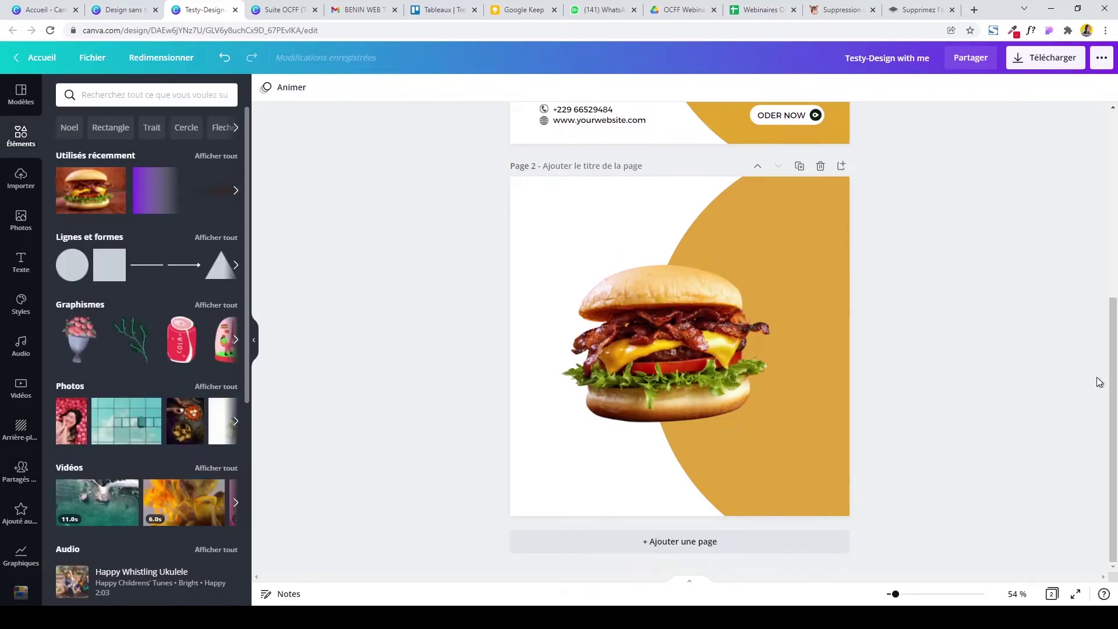
left_click_drag(1111, 378, 1116, 224)
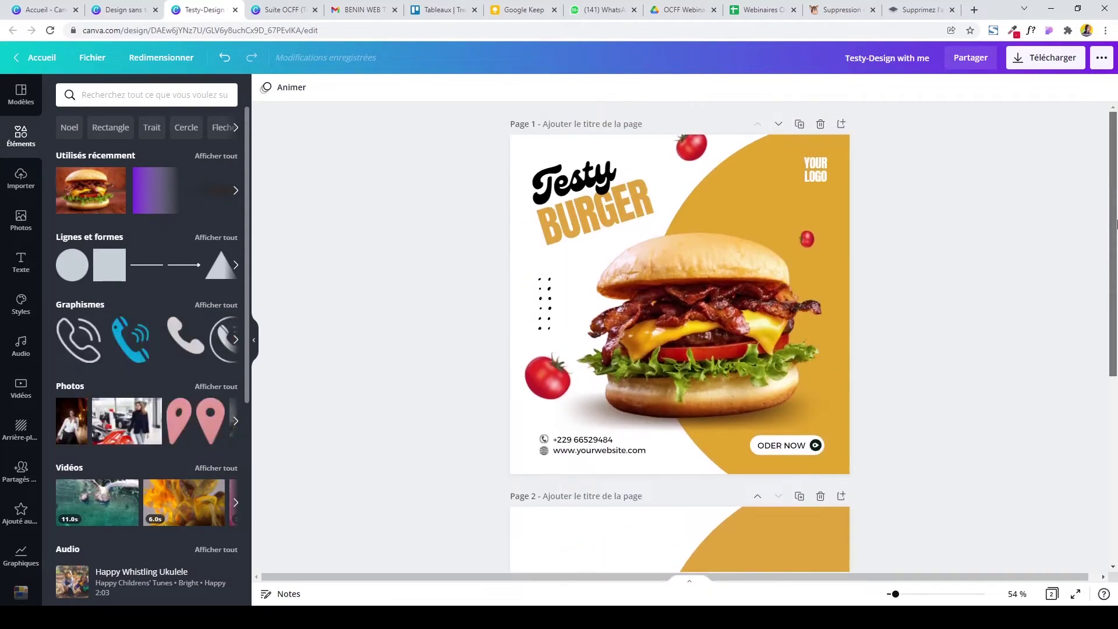
left_click_drag(1115, 224, 1116, 409)
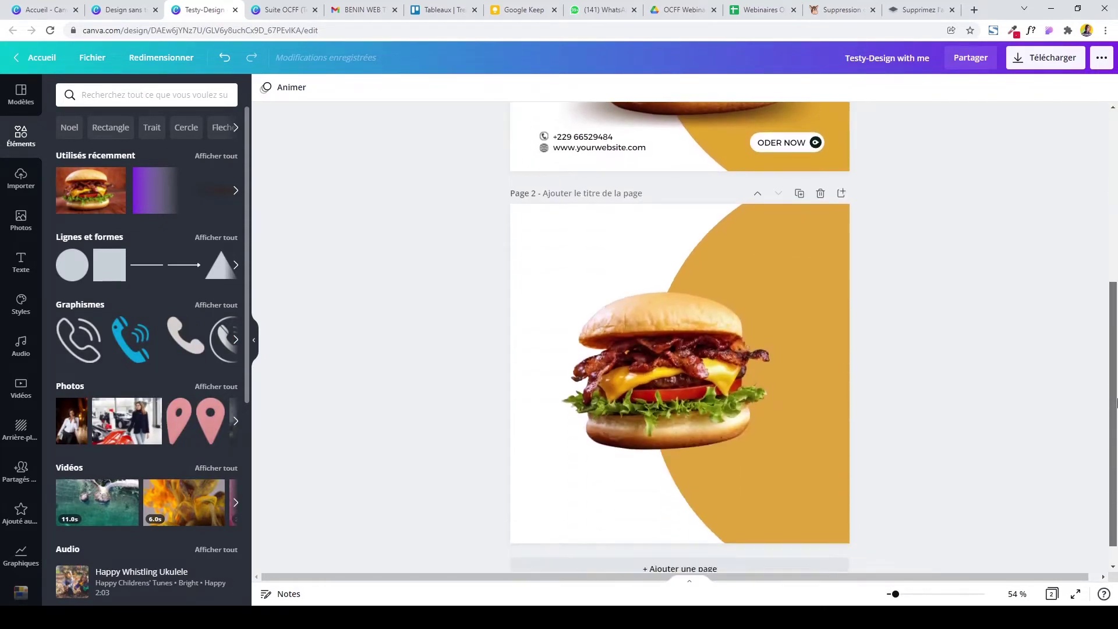
Trim the burger's frame, enlarge it, and shift it lower over the gold curve.
left_click(720, 307)
left_click_drag(802, 348, 779, 348)
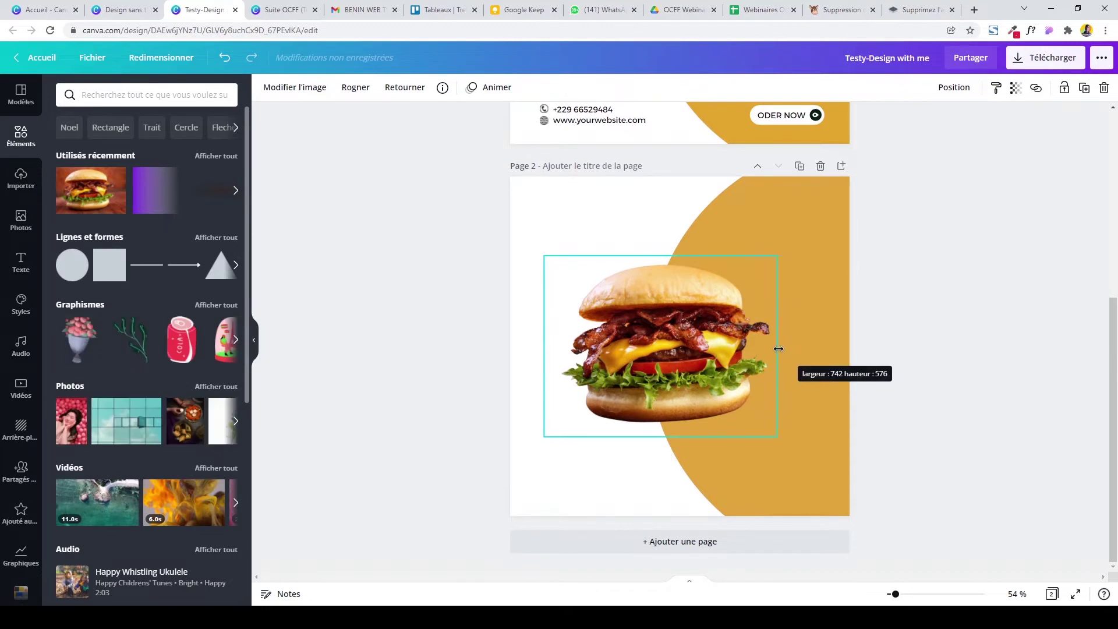
left_click_drag(544, 350, 556, 350)
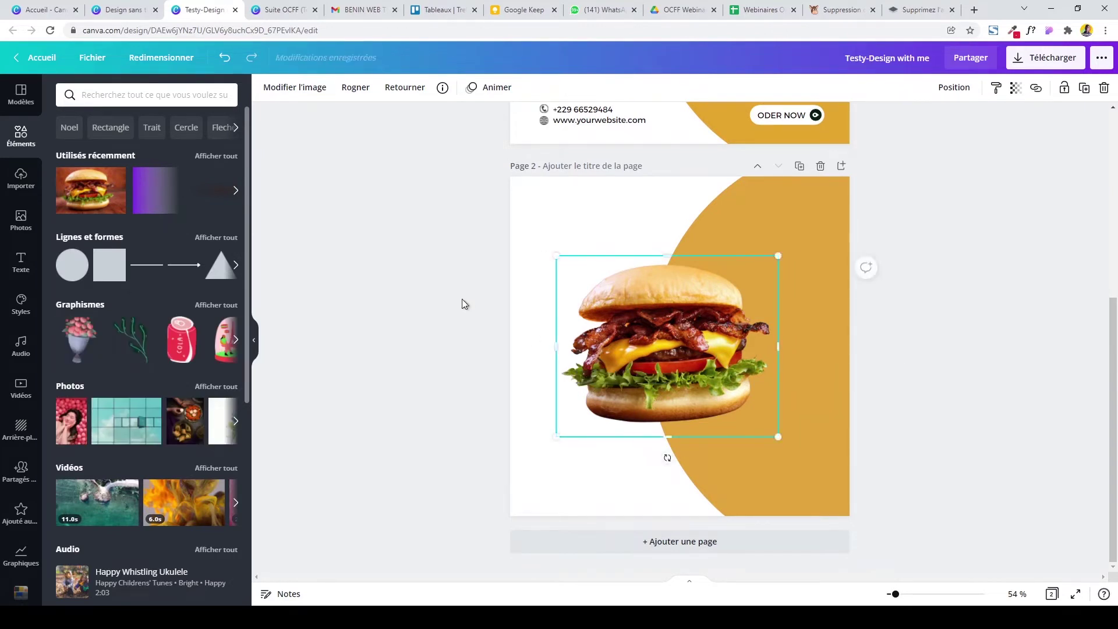
left_click_drag(777, 435, 831, 480)
left_click_drag(737, 393, 731, 386)
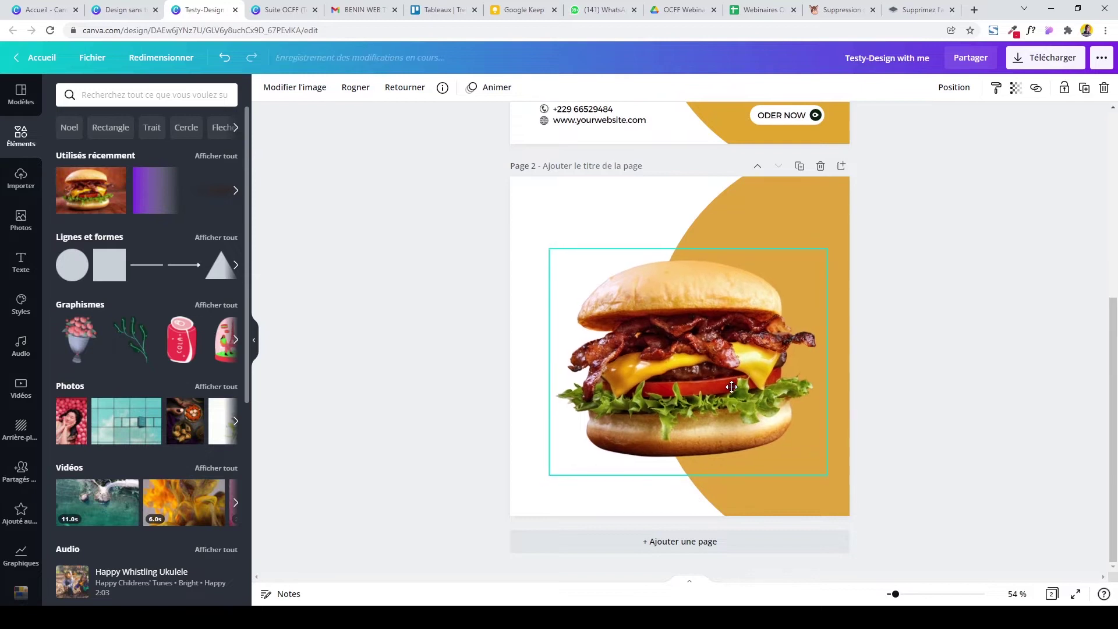
left_click(955, 377)
scroll(954, 376, "up", 5)
scroll(1115, 405, "down", 5)
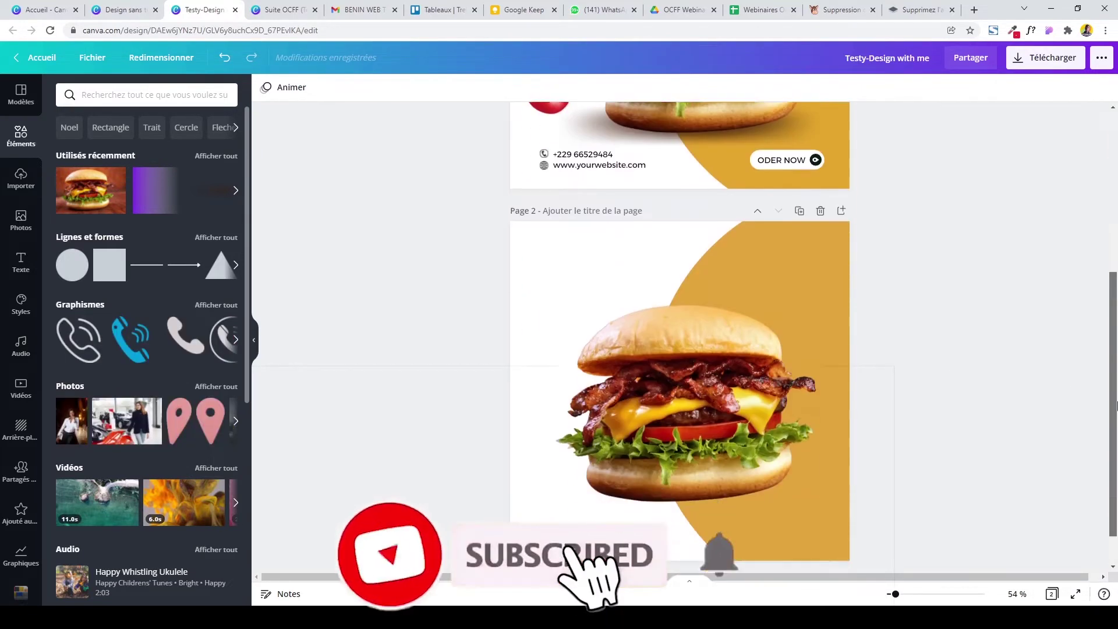
scroll(1116, 406, "down", 1)
left_click_drag(734, 390, 735, 400)
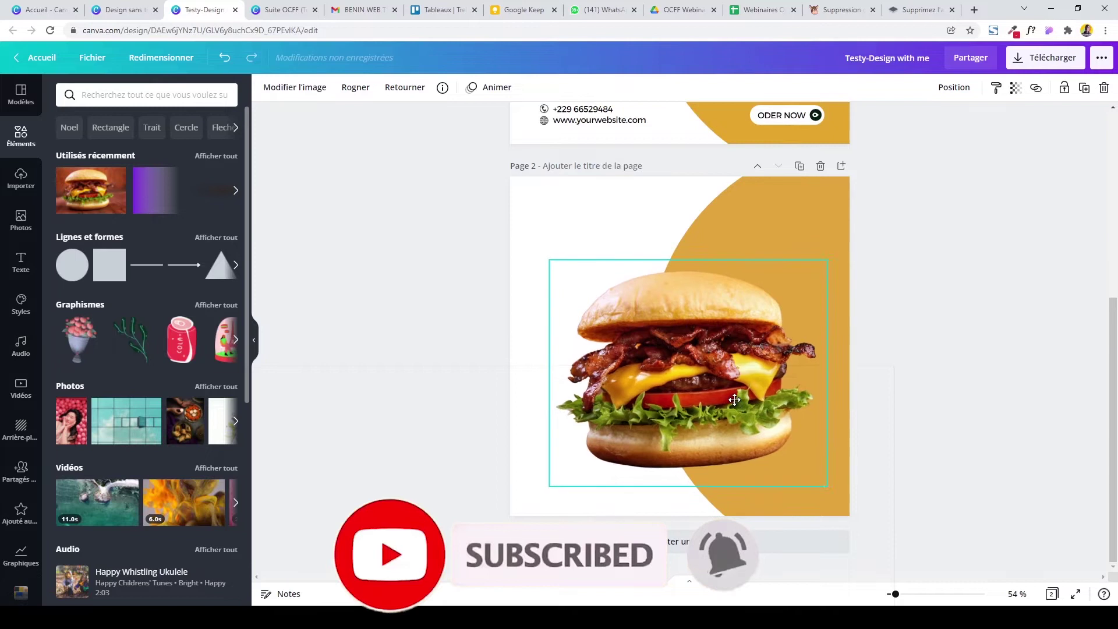
left_click(864, 274)
Fine-tune the burger's size and position over the gold curve.
scroll(1111, 407, "up", 5)
scroll(1112, 486, "down", 5)
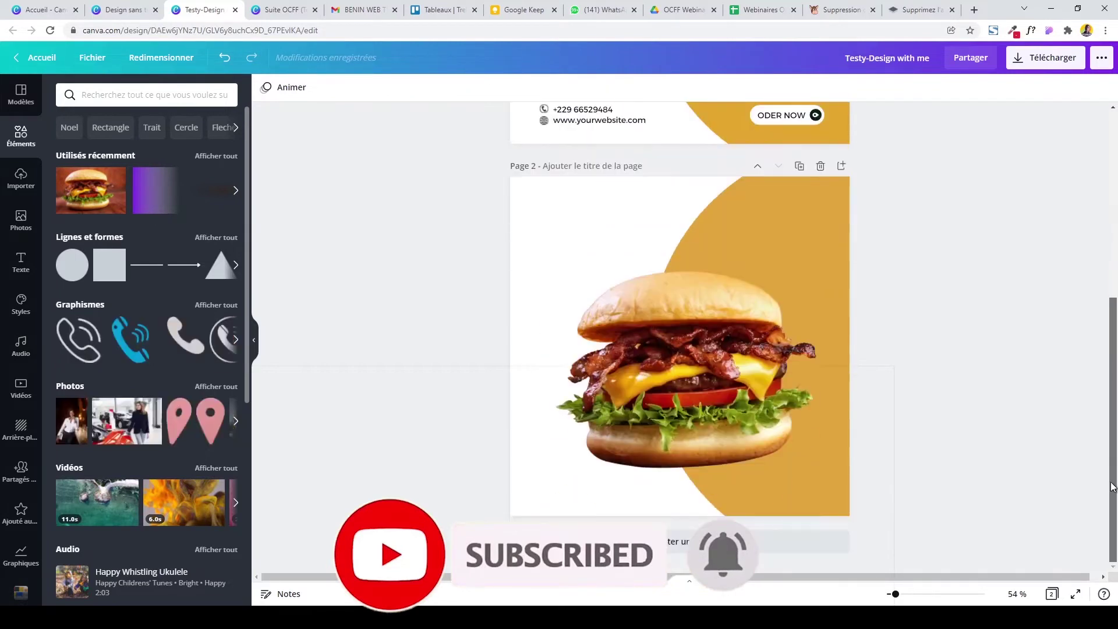
left_click_drag(1113, 423, 1113, 313)
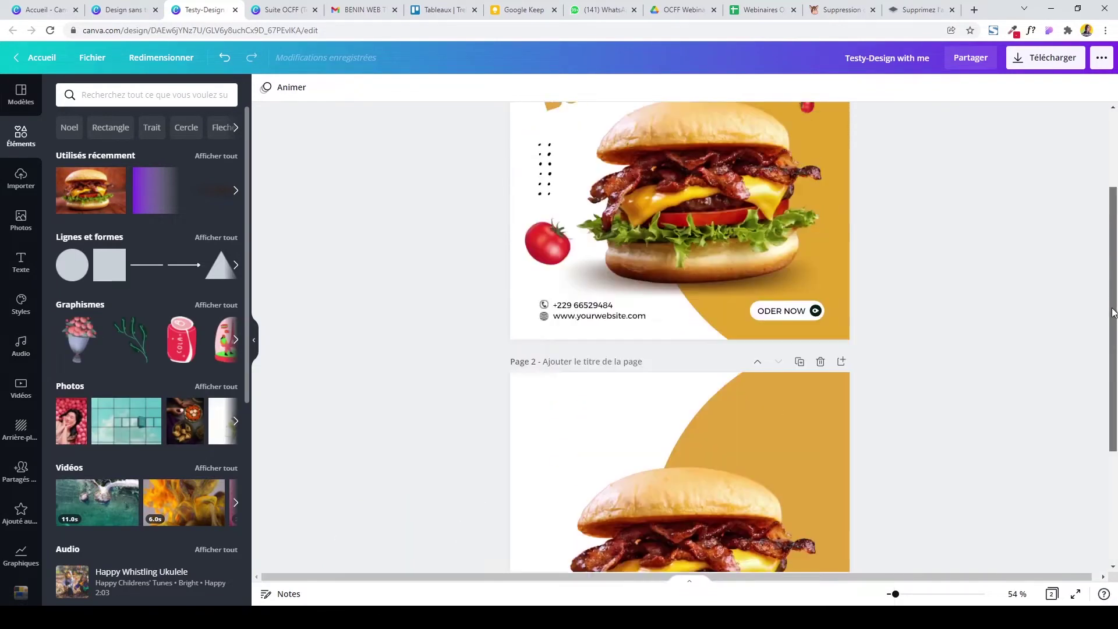
scroll(1048, 446, "down", 4)
left_click(695, 351)
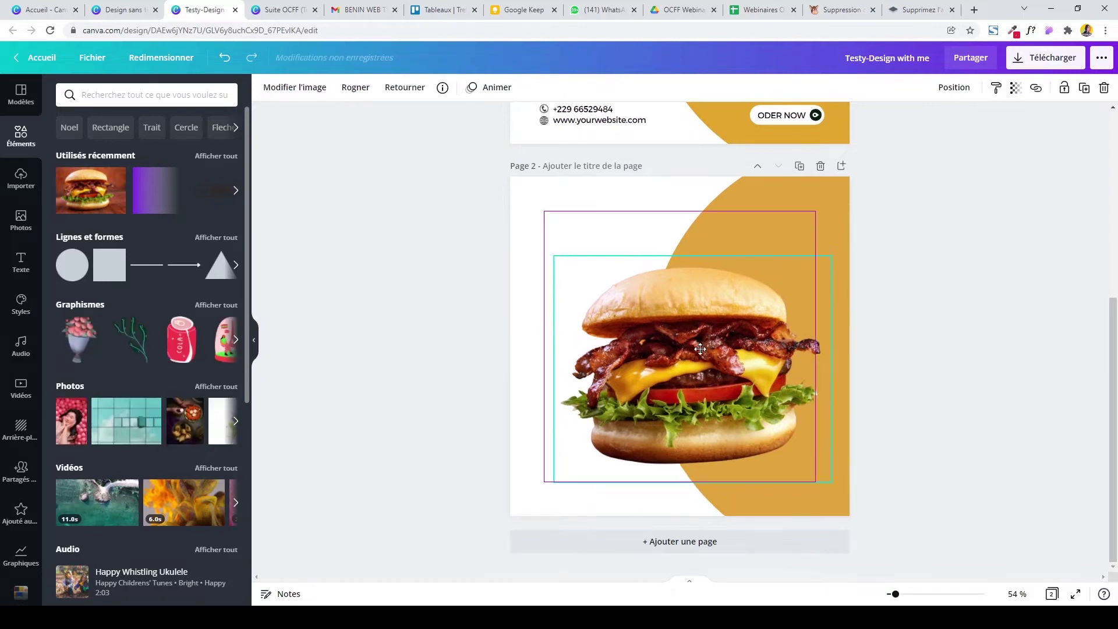
left_click_drag(552, 252, 557, 260)
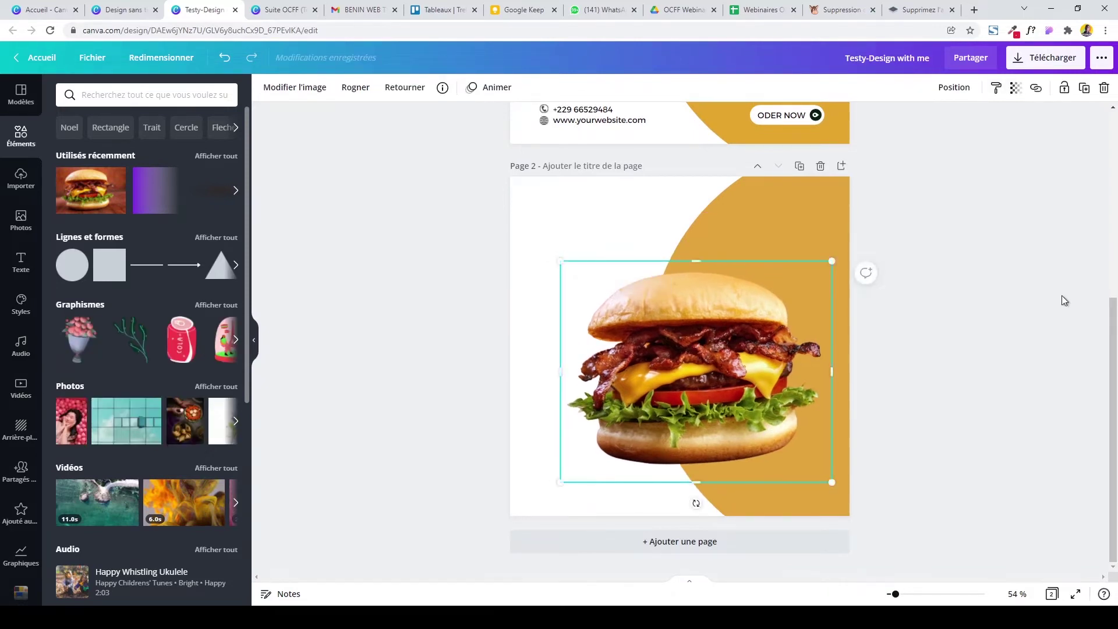
left_click(990, 326)
mouse_move(1113, 371)
left_mouse_down()
mouse_move(1113, 330)
mouse_move(1115, 390)
left_mouse_up()
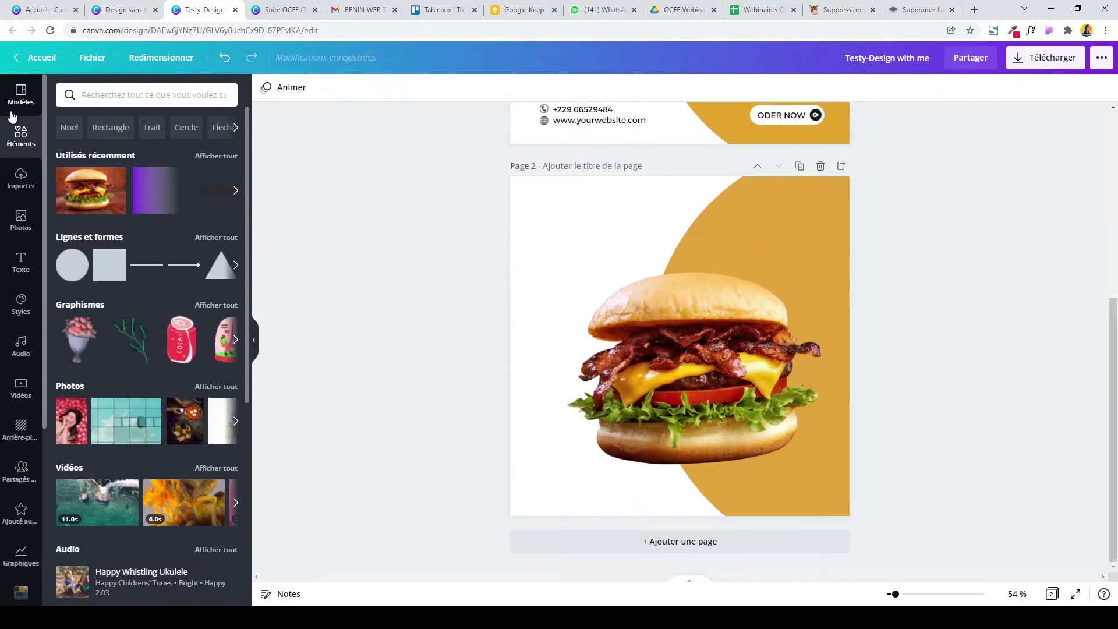
left_click(92, 93)
Search Elements for 'blurred' and place a blurred shape at the burger's base.
type("blurred")
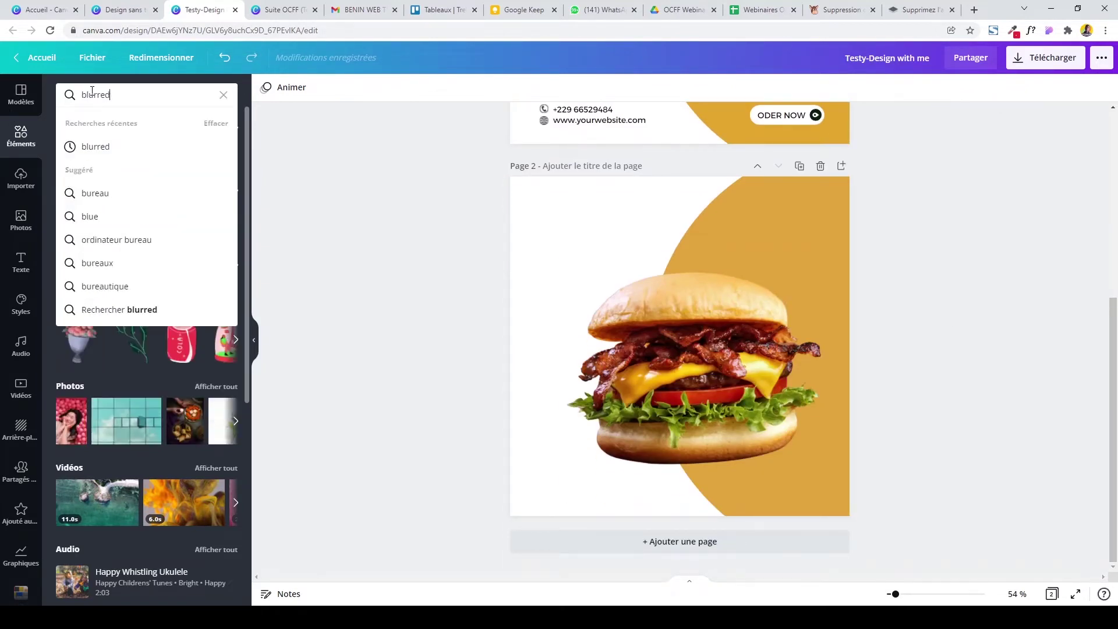
key("Return")
double_click(105, 87)
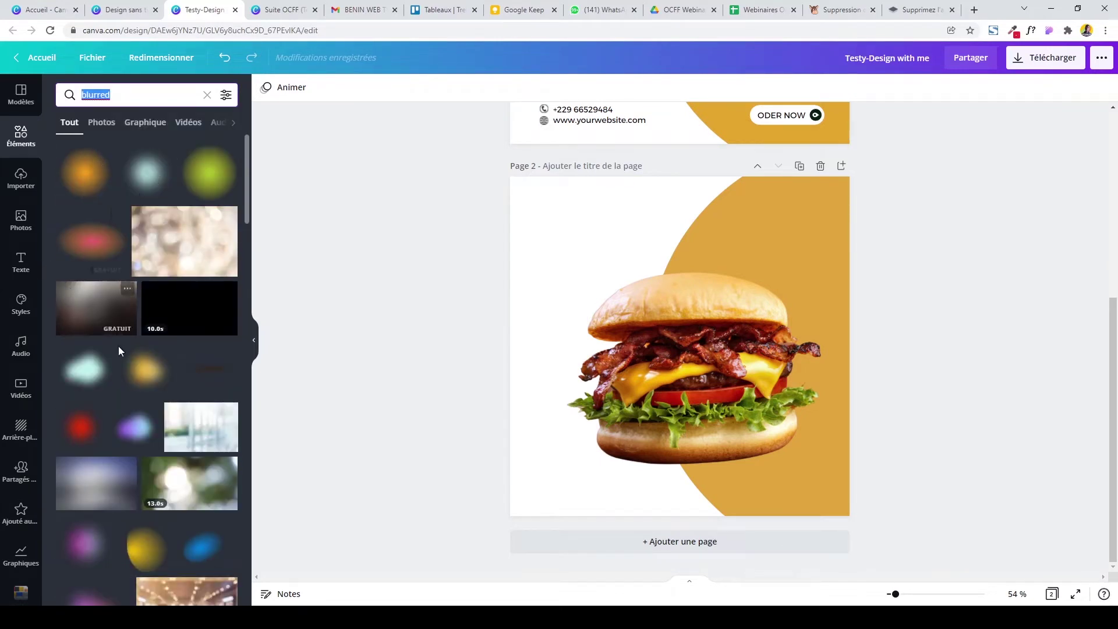
left_click(216, 373)
mouse_move(710, 357)
left_mouse_down()
mouse_move(669, 225)
mouse_move(732, 453)
left_mouse_up()
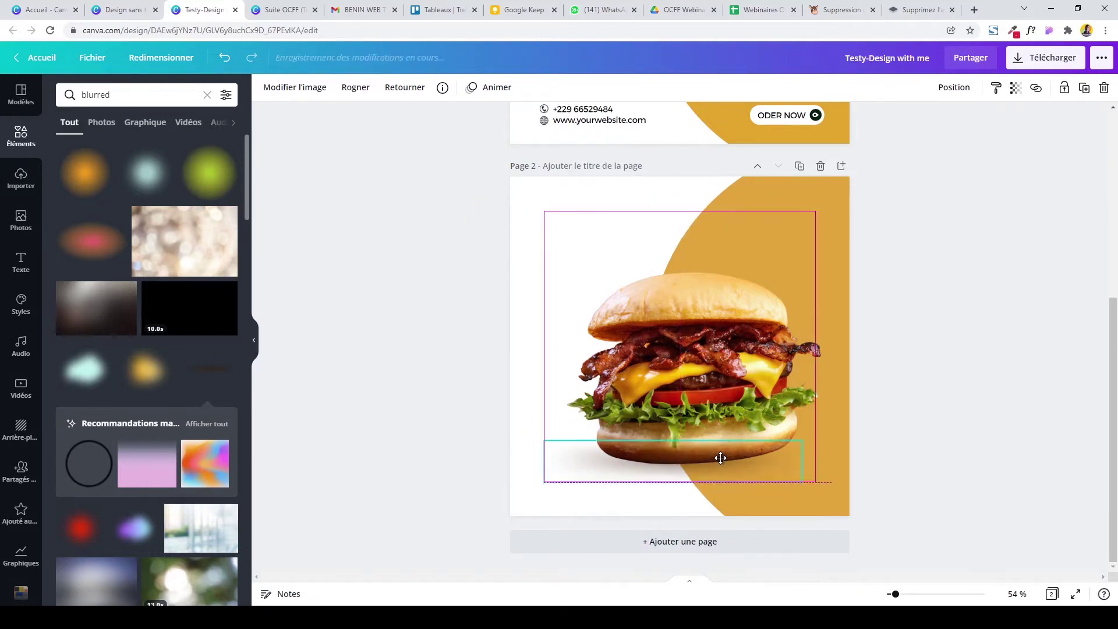
left_click_drag(732, 456, 719, 457)
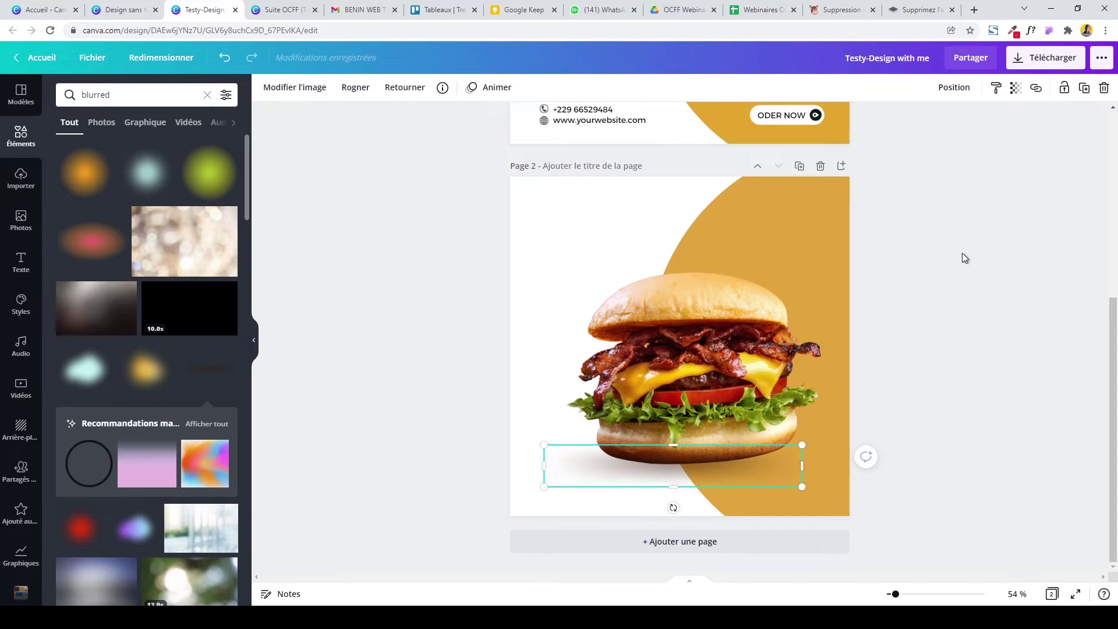
mouse_move(733, 477)
left_mouse_down()
mouse_move(748, 482)
mouse_move(745, 472)
left_mouse_up()
Group the shadow with the burger, send it behind, and centre it underneath.
left_click_drag(972, 254, 705, 344)
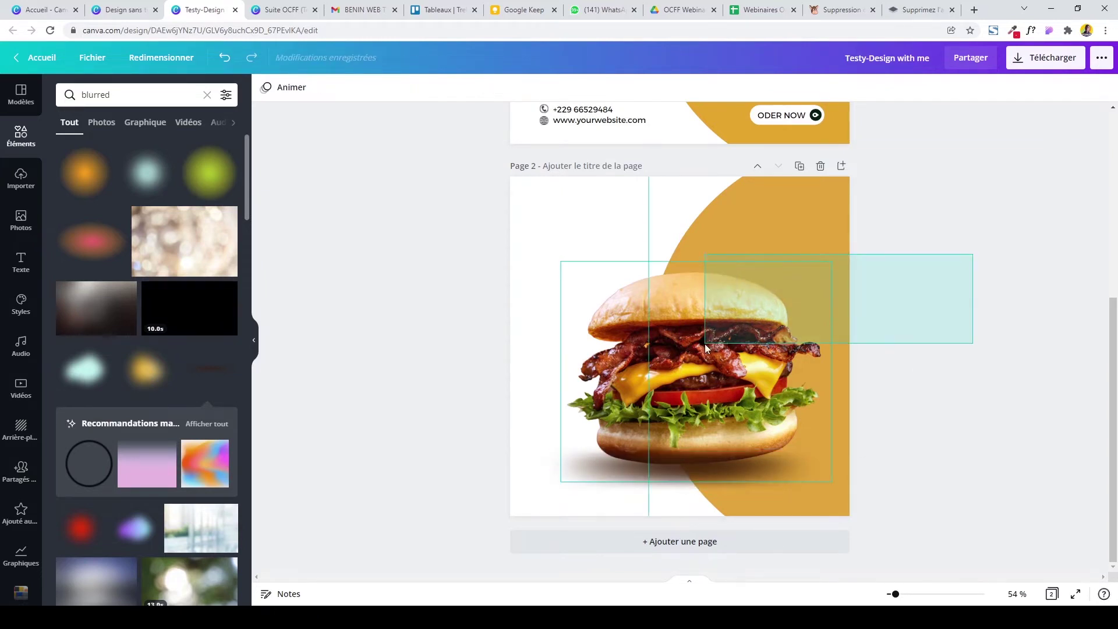
left_click_drag(367, 319, 885, 564)
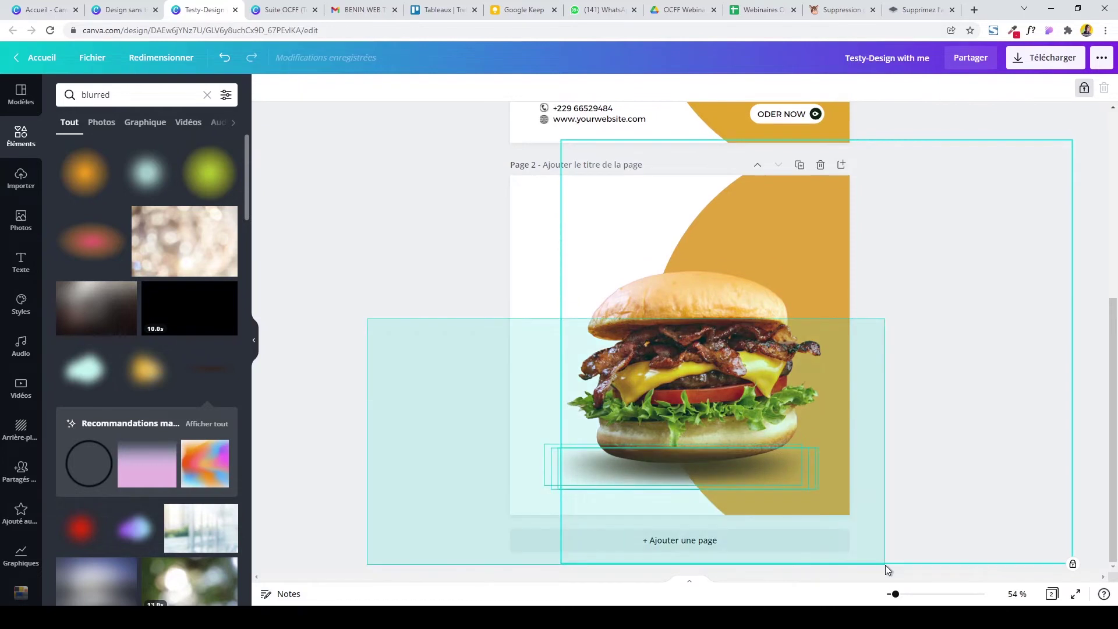
left_click(931, 98)
left_click(761, 463)
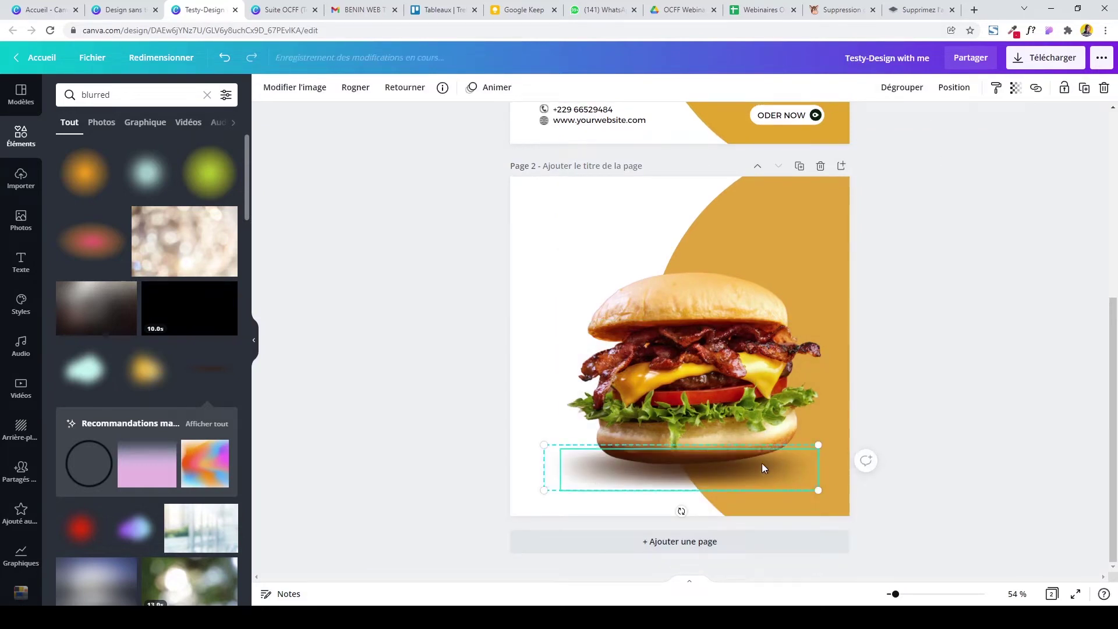
left_click(953, 90)
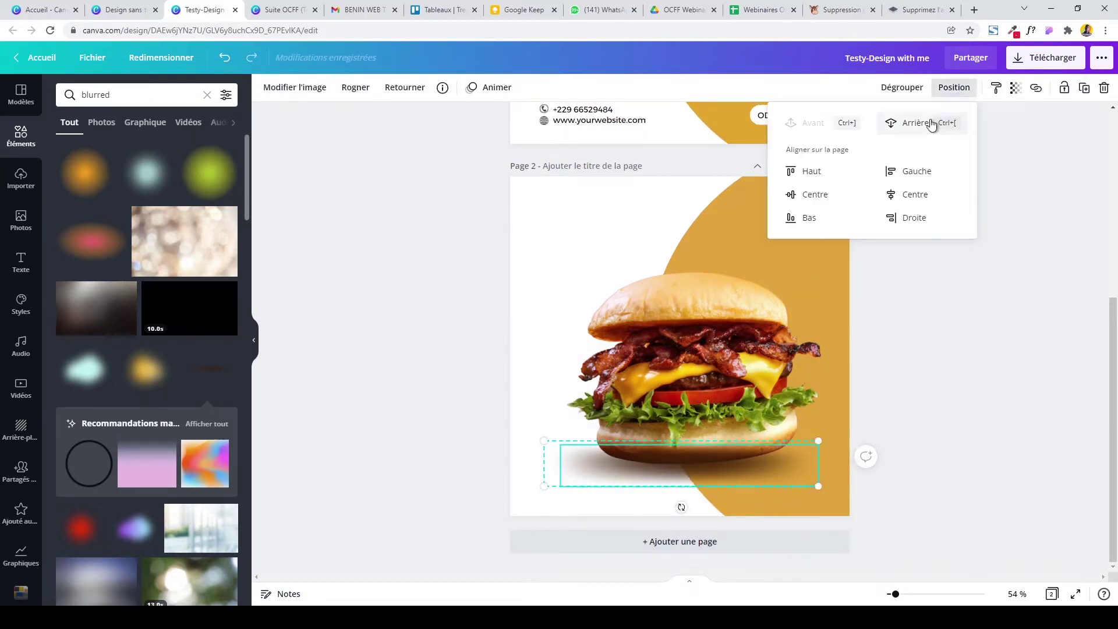
left_click(785, 463)
left_click_drag(553, 468, 555, 462)
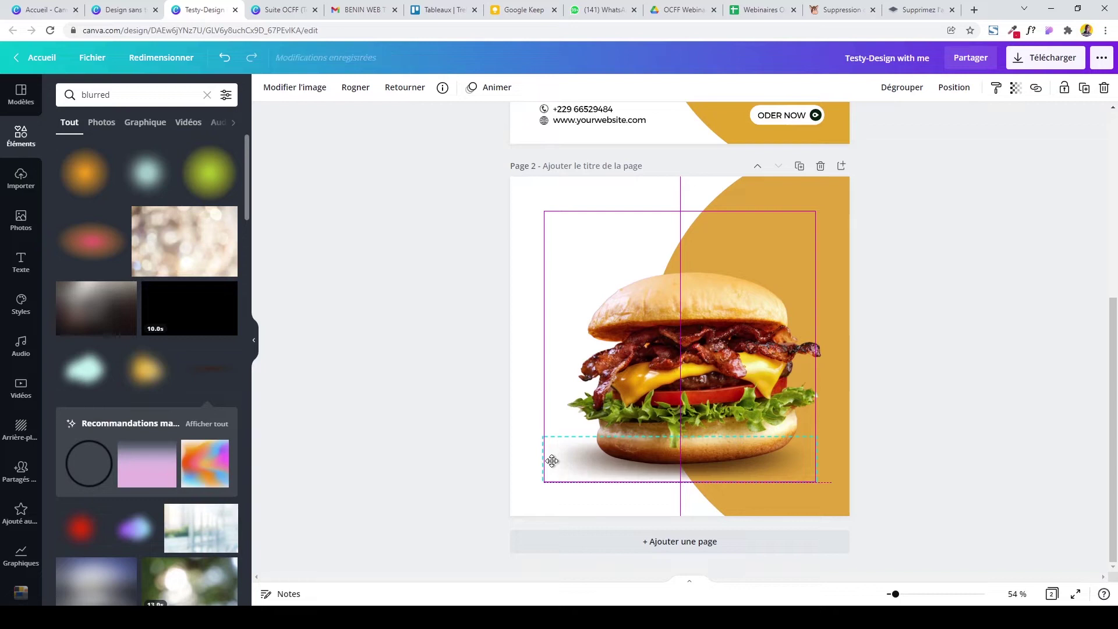
left_click(486, 386)
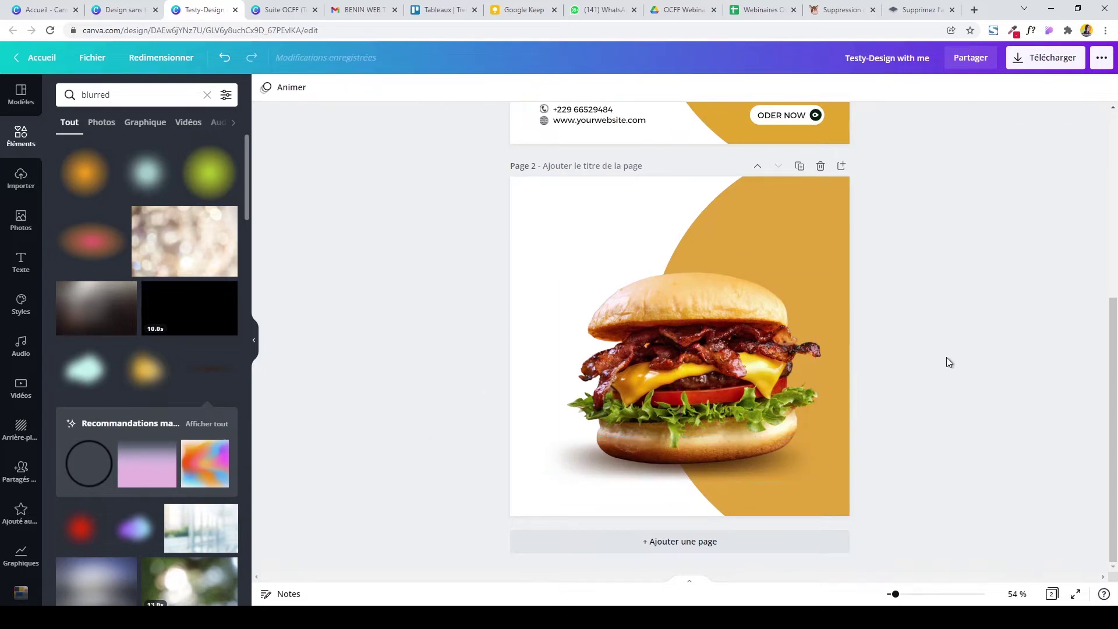
Reselect the burger and review the grounded shadow effect.
left_click(808, 335)
left_click(884, 462)
mouse_move(1112, 442)
left_mouse_down()
mouse_move(1117, 318)
mouse_move(1115, 460)
mouse_move(1098, 332)
mouse_move(1107, 486)
left_mouse_up()
left_click(792, 282)
left_click_drag(1113, 400, 1116, 177)
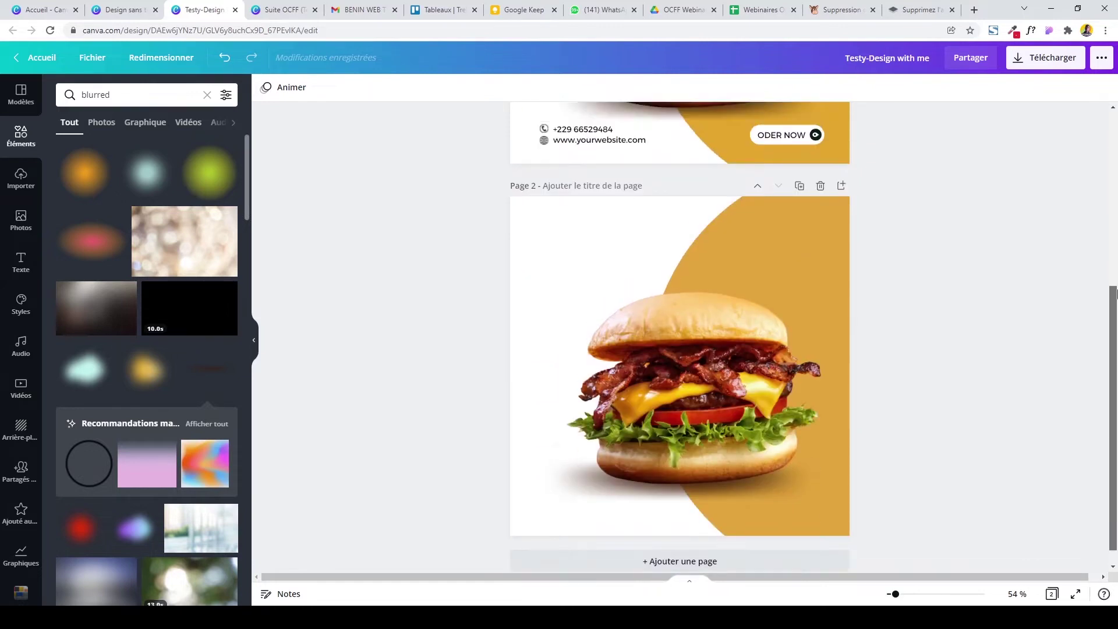
Add a YOUR LOGO text box above the burger in the Anton font.
scroll(1113, 395, "up", 5)
scroll(1048, 349, "down", 5)
key("t")
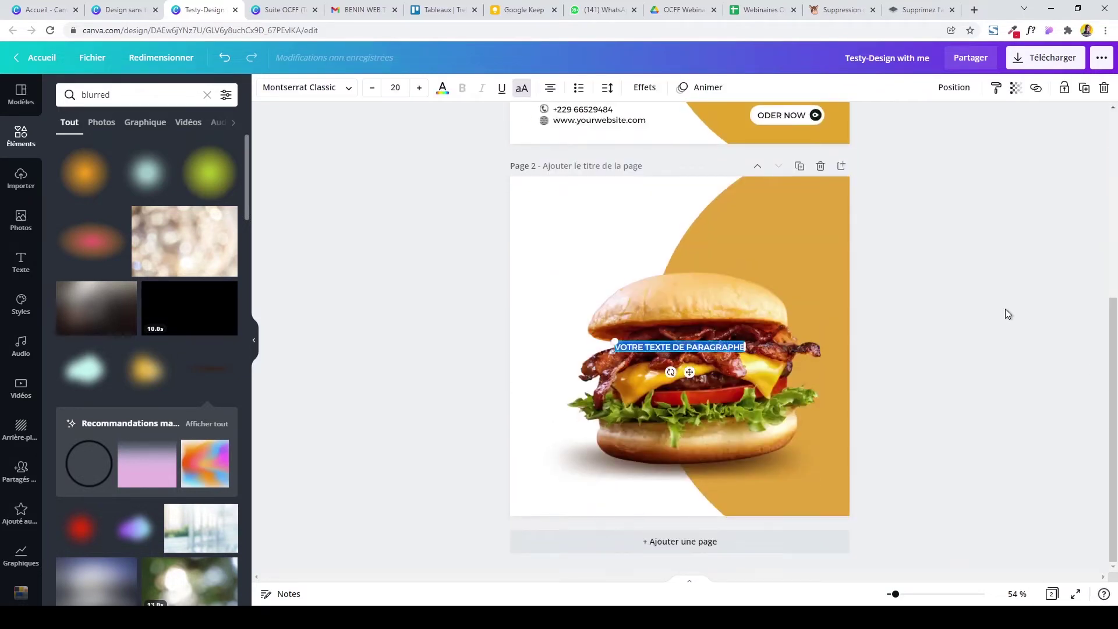
left_click_drag(692, 346, 676, 240)
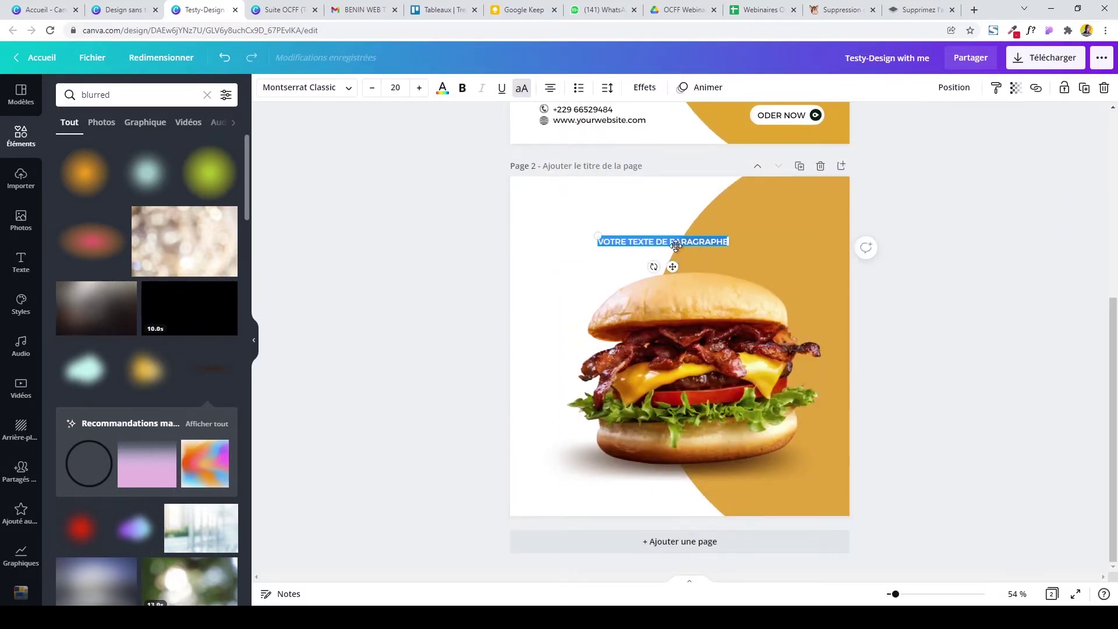
type("V")
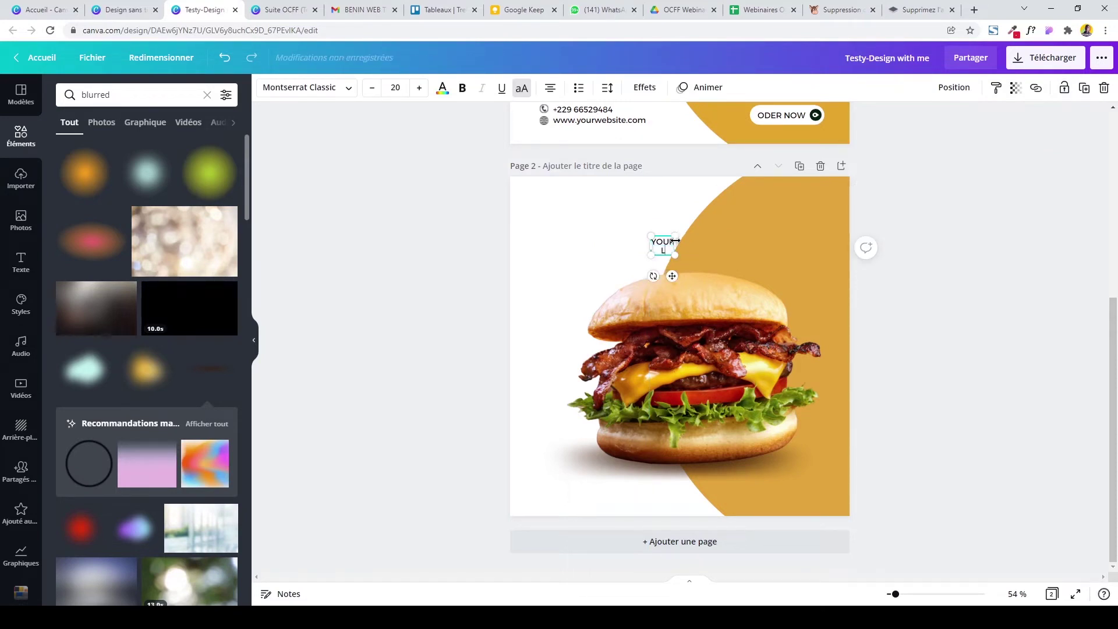
left_click(305, 87)
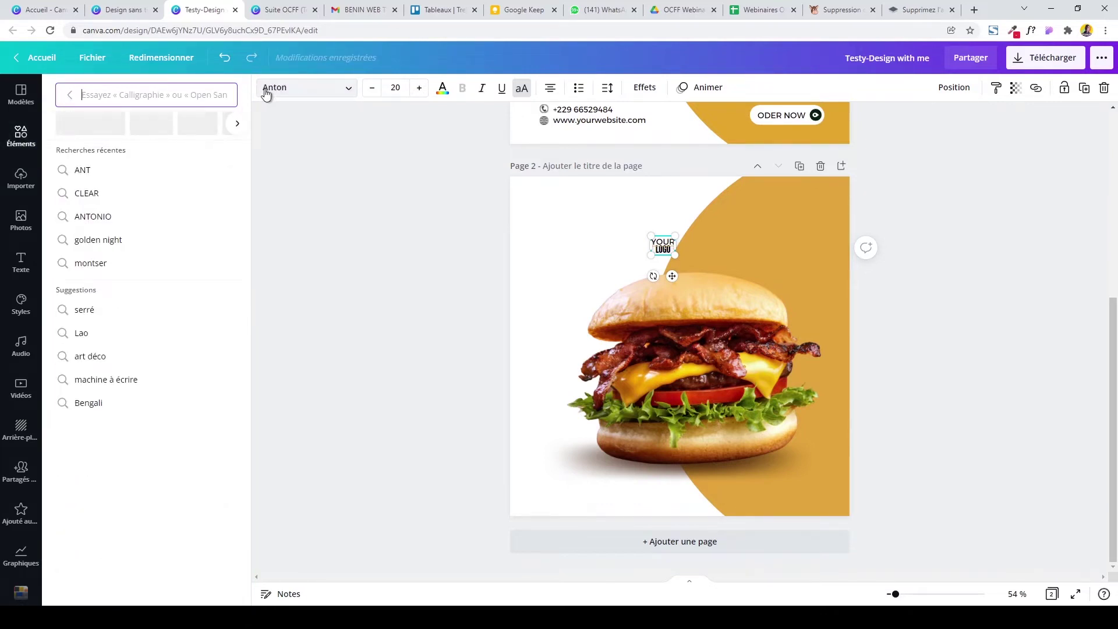
left_click(662, 241)
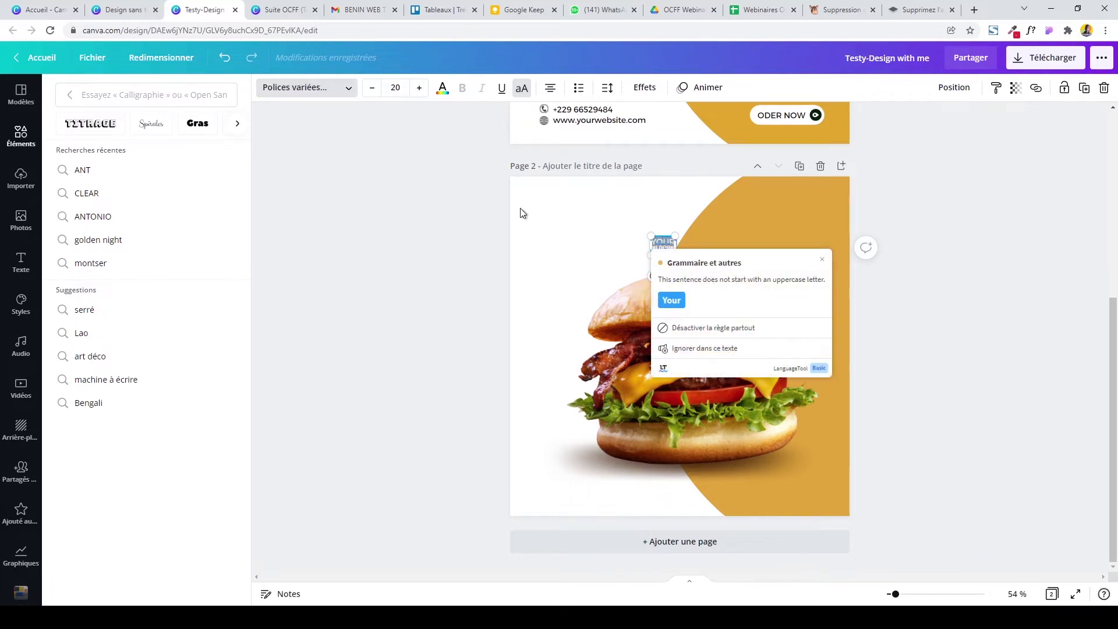
left_click(125, 95)
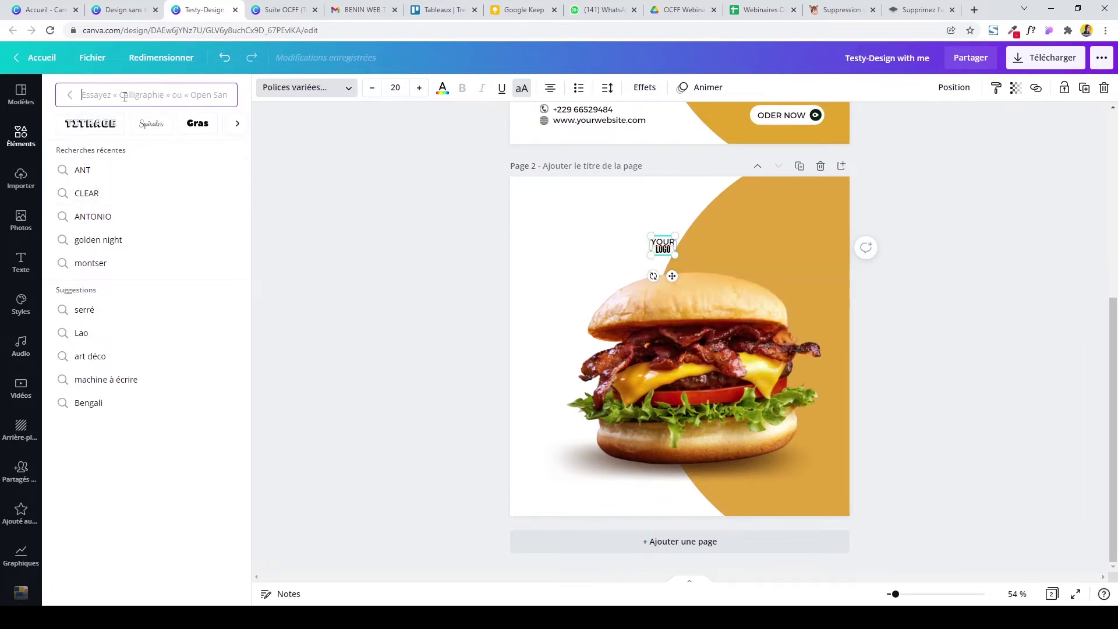
type("anto")
left_click(111, 146)
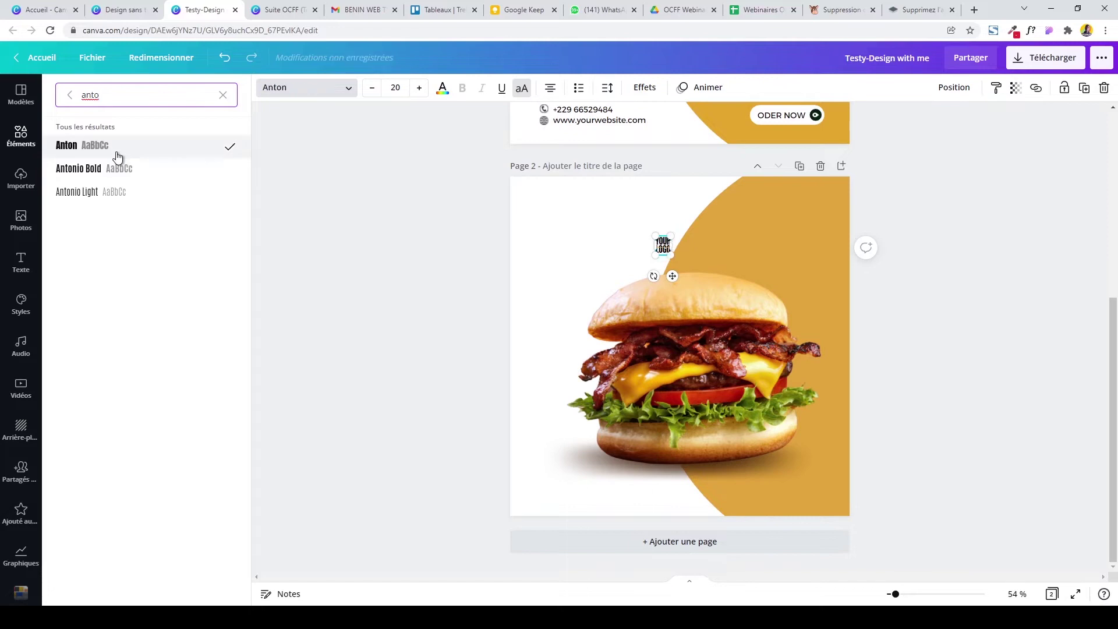
Move YOUR LOGO to the orange area's top-right corner and make it white.
left_click_drag(685, 281, 821, 238)
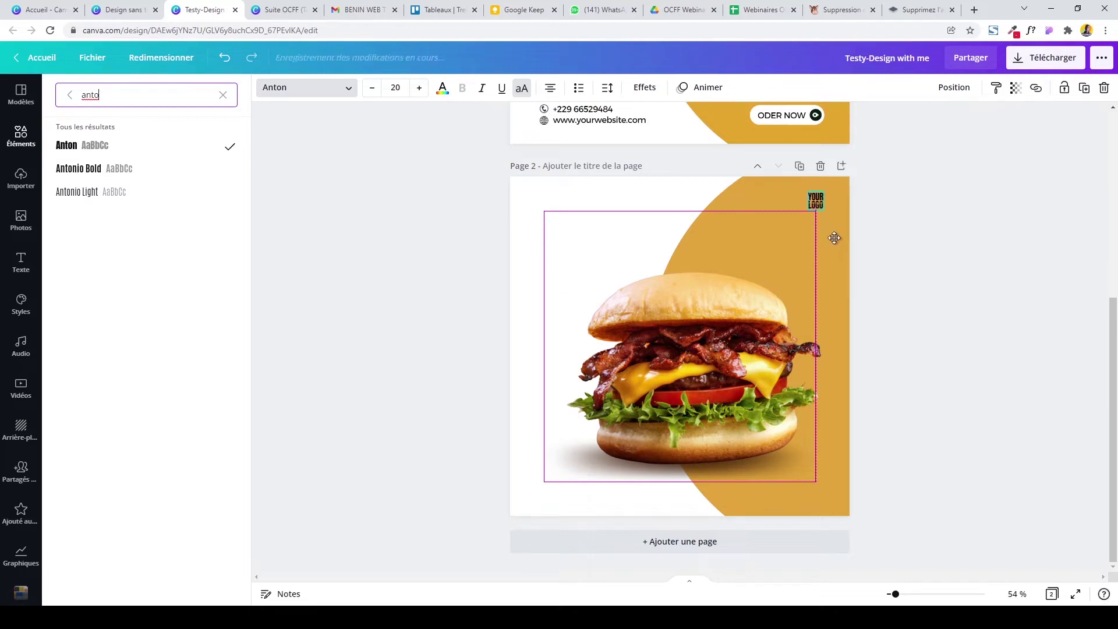
left_click_drag(835, 237, 804, 225)
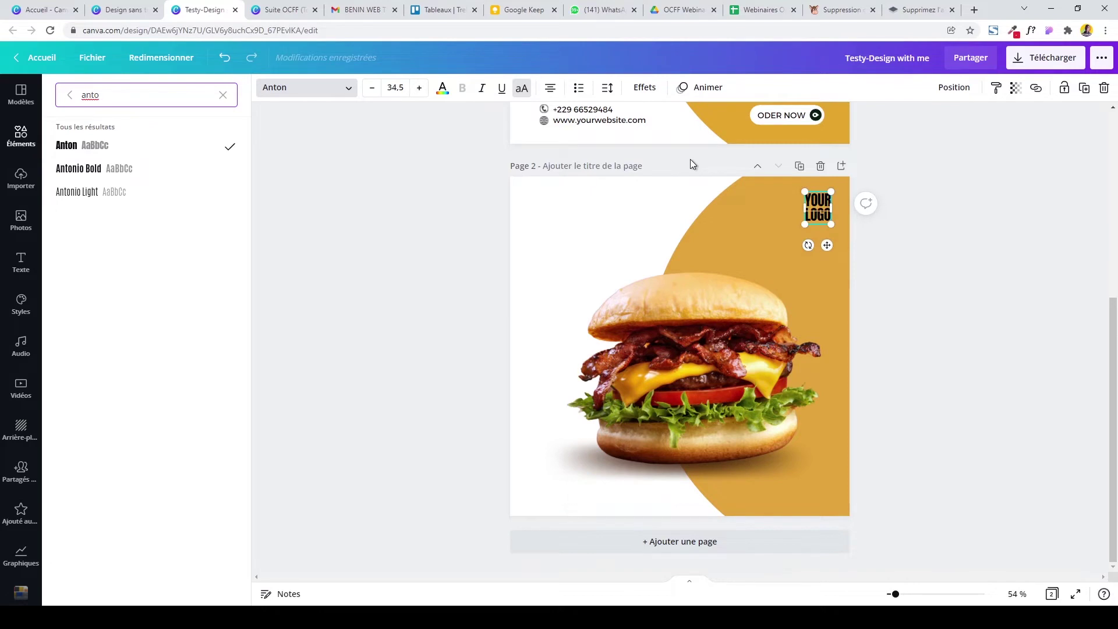
left_click(434, 92)
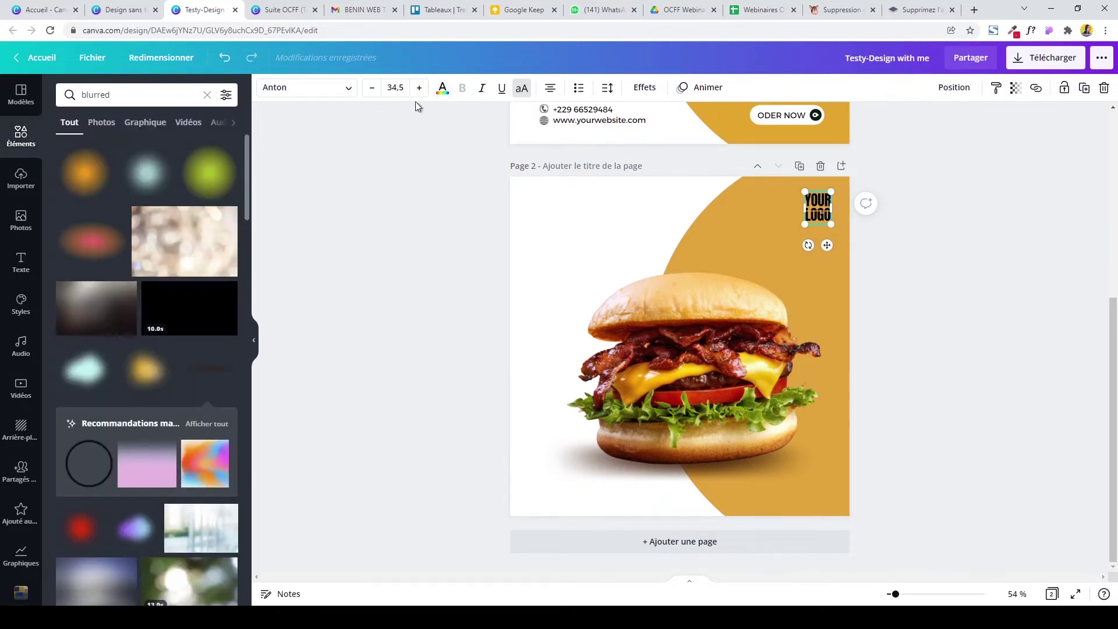
left_click(442, 88)
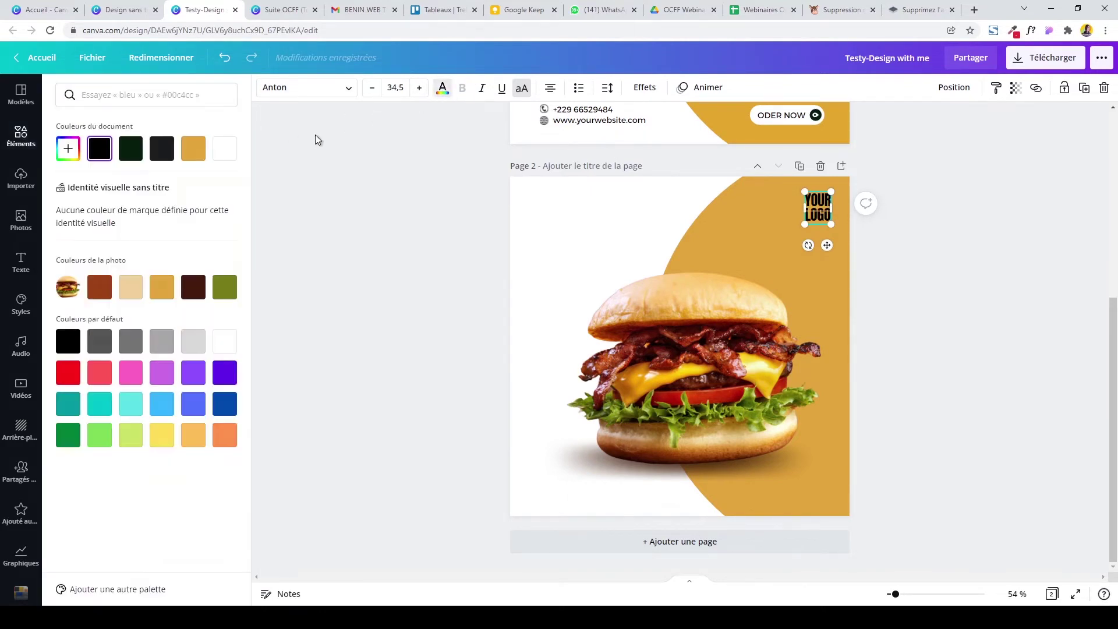
left_click(224, 149)
left_click(420, 190)
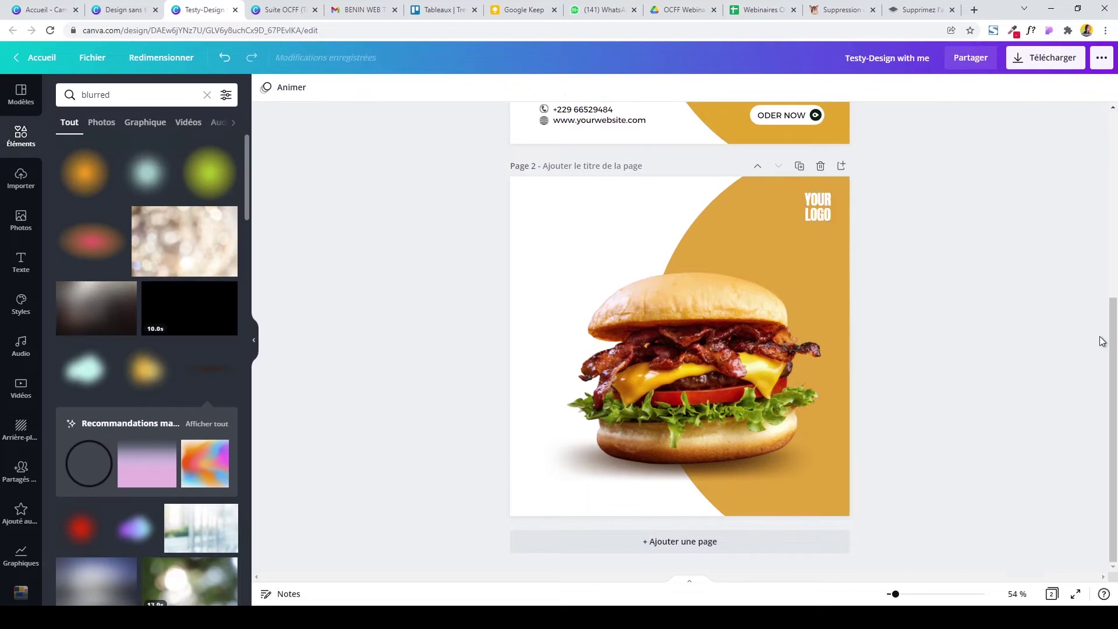
Nudge the logo slightly to settle its top-right placement.
left_click_drag(1112, 337, 1115, 169)
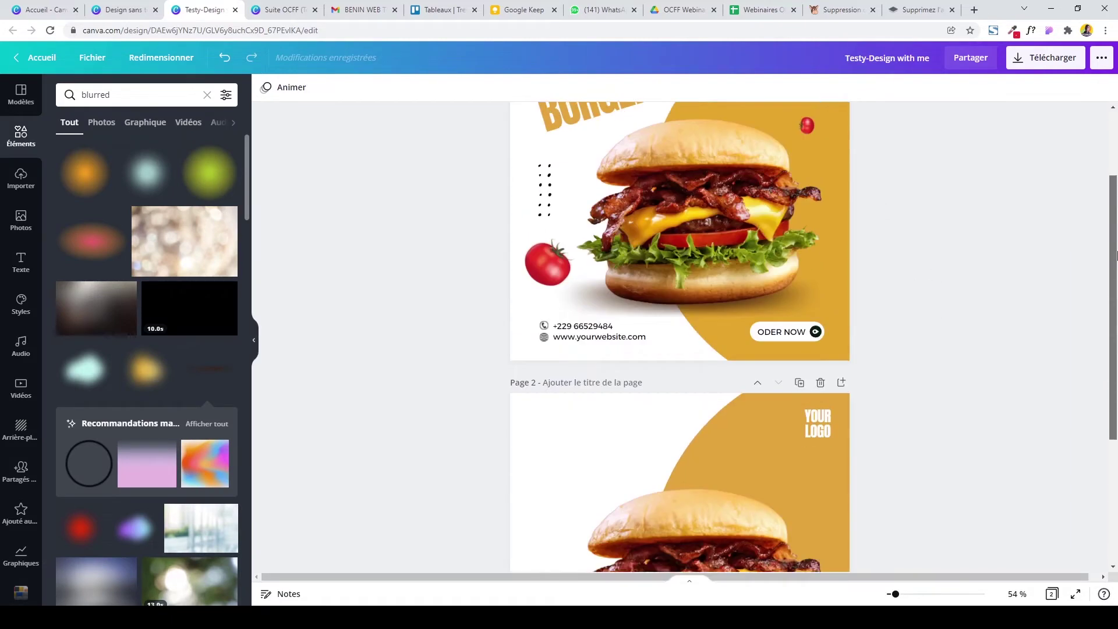
scroll(850, 205, "down", 5)
left_click_drag(819, 243, 815, 252)
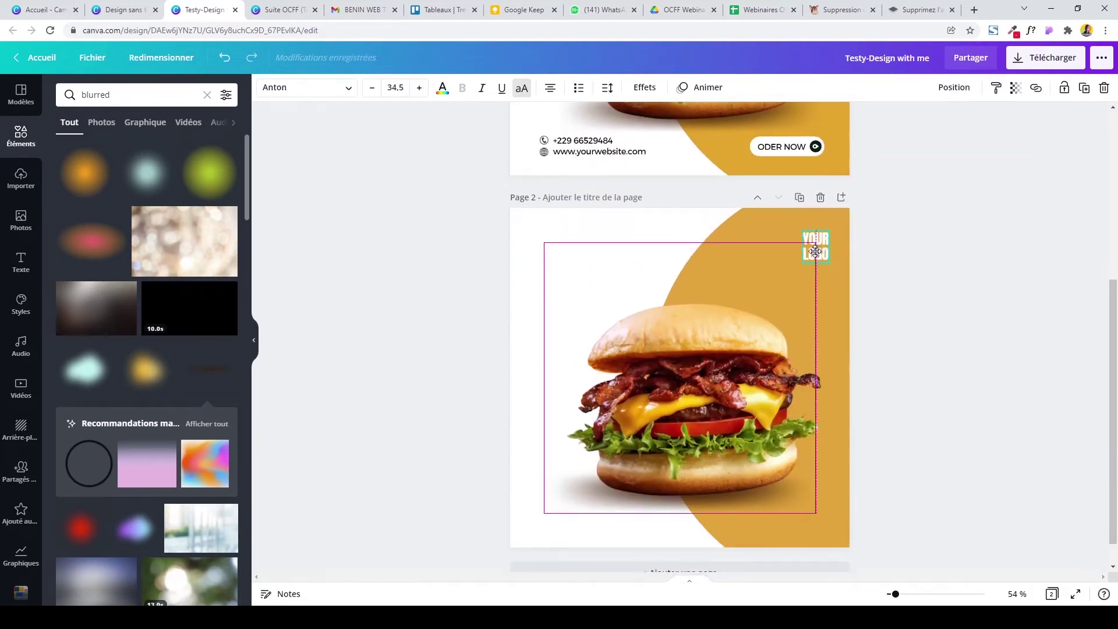
left_click(856, 244)
mouse_move(1113, 332)
left_mouse_down()
mouse_move(1115, 163)
mouse_move(1115, 442)
left_mouse_up()
Search 'dotted square' and add an enlarged dot pattern at page 2's upper left.
double_click(131, 93)
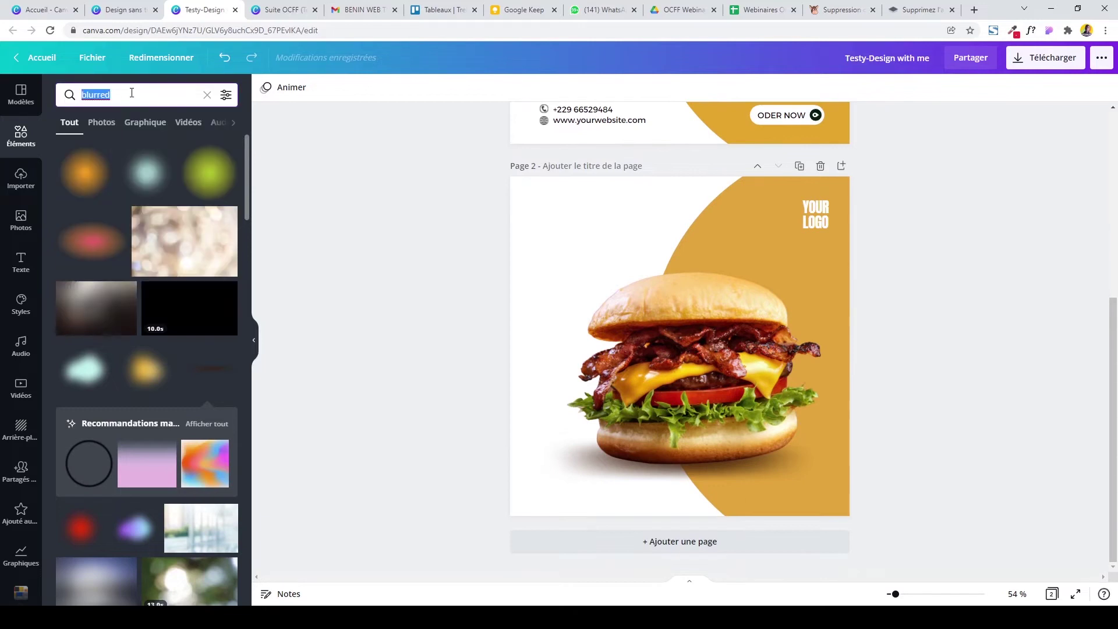
type("dotted")
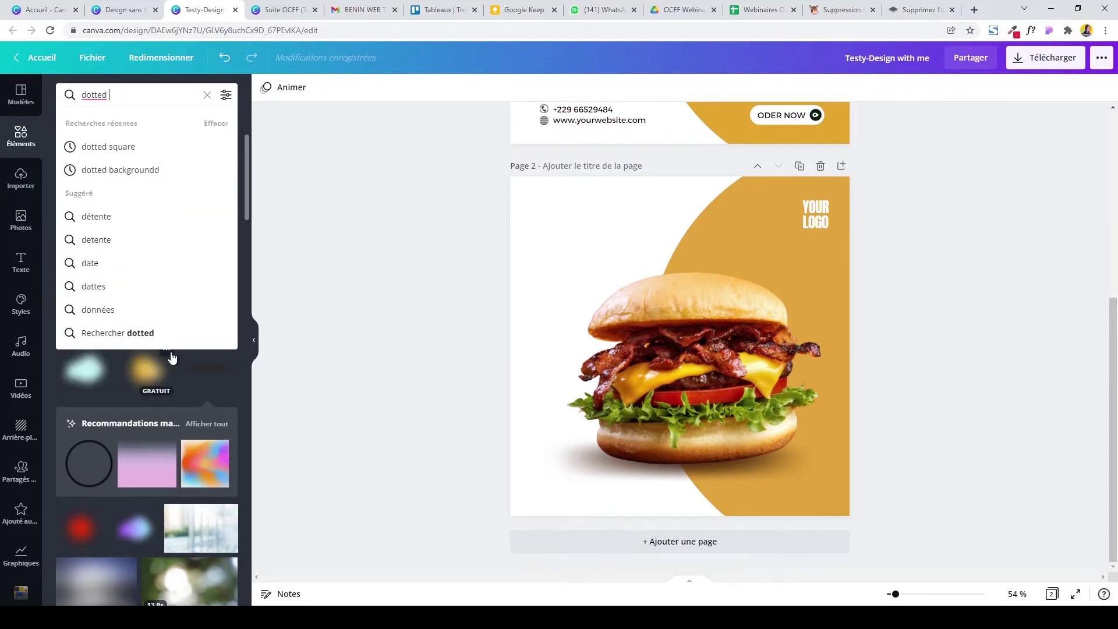
type(" square")
key("Return")
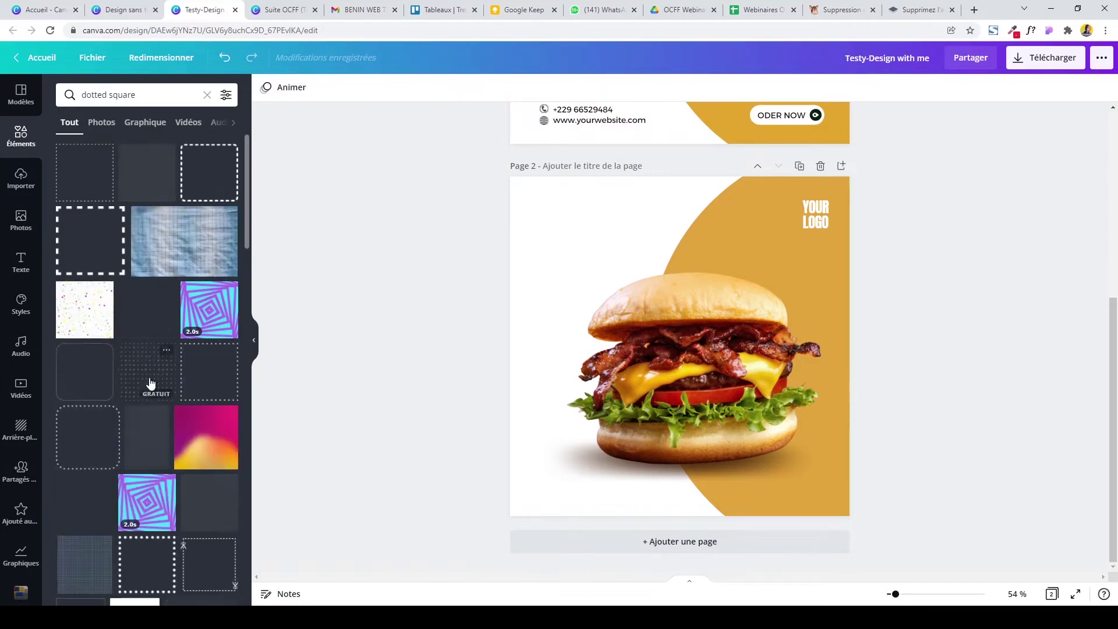
left_click(150, 382)
left_click_drag(683, 356, 568, 257)
left_click(266, 89)
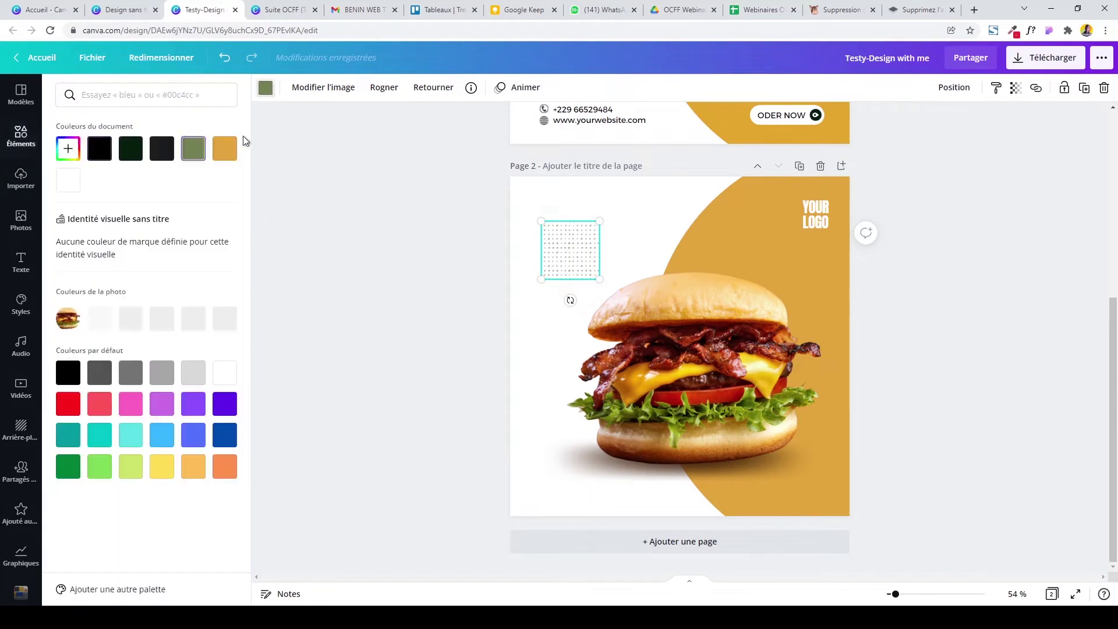
left_click_drag(600, 280, 679, 360)
mouse_move(1113, 408)
left_mouse_down()
mouse_move(1115, 368)
mouse_move(1116, 385)
left_mouse_up()
left_click(559, 316)
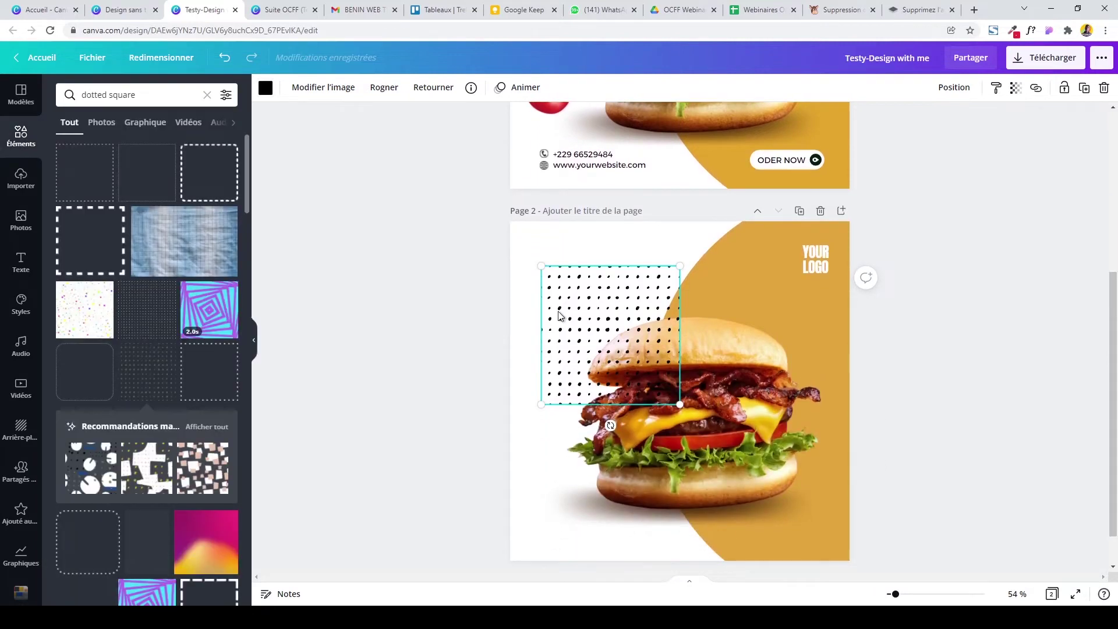
Crop the dot pattern to a narrow strip and move it left of the burger.
double_click(576, 309)
left_click_drag(538, 264, 564, 285)
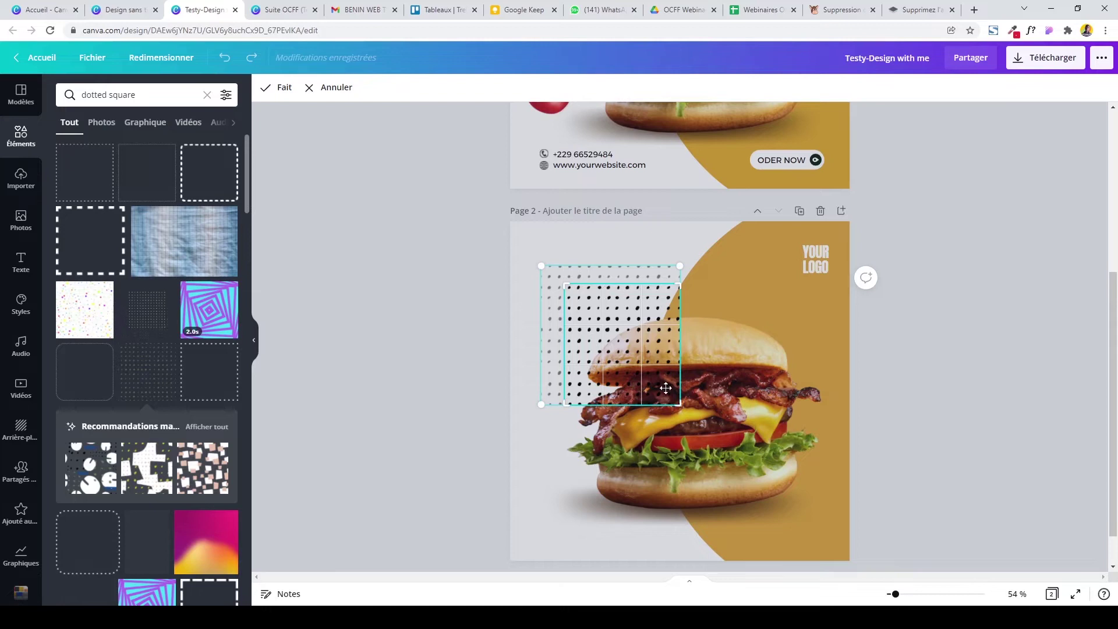
left_click_drag(664, 400, 606, 366)
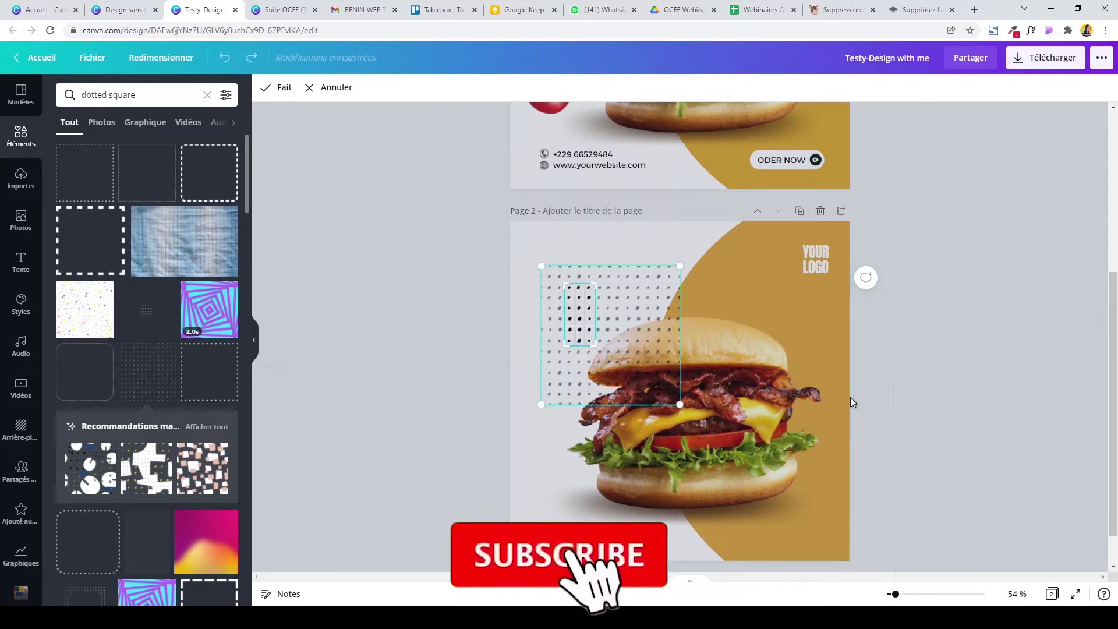
left_click(591, 368)
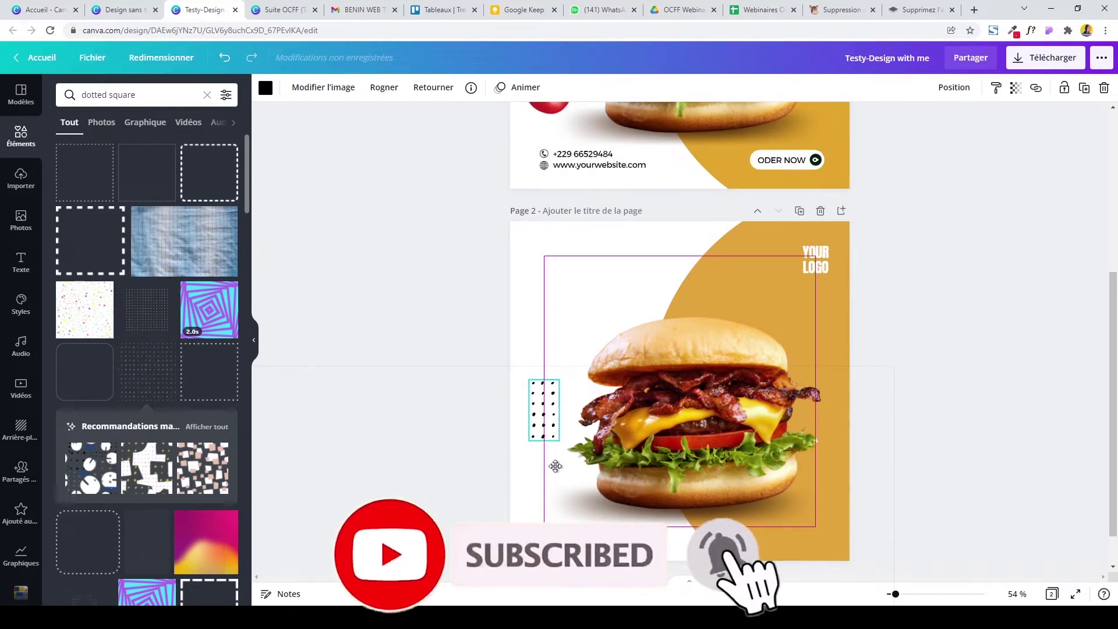
left_click_drag(591, 368, 552, 460)
left_click(928, 394)
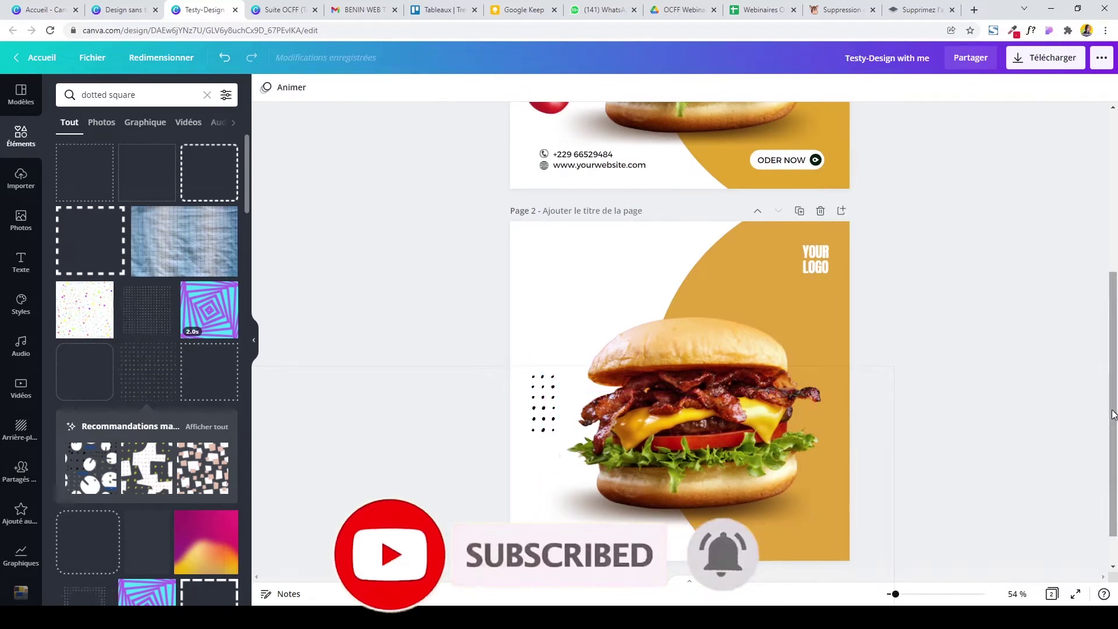
scroll(1115, 273, "up", 5)
scroll(1114, 274, "down", 5)
Readjust the dot strip's crop and review the column of dots.
double_click(547, 349)
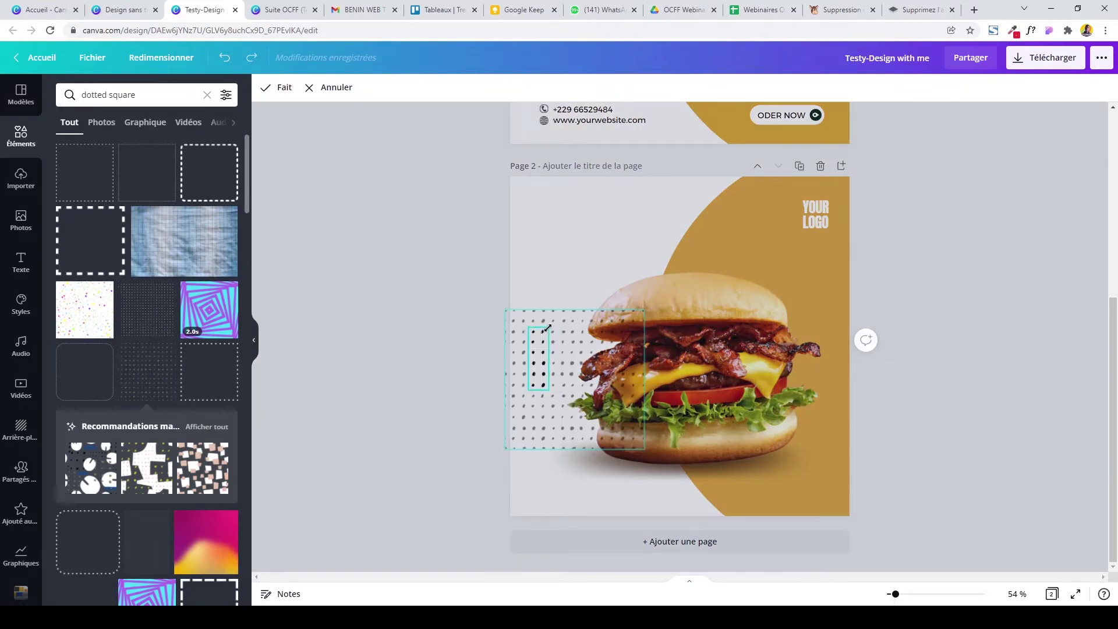
left_click(386, 287)
left_click(406, 271)
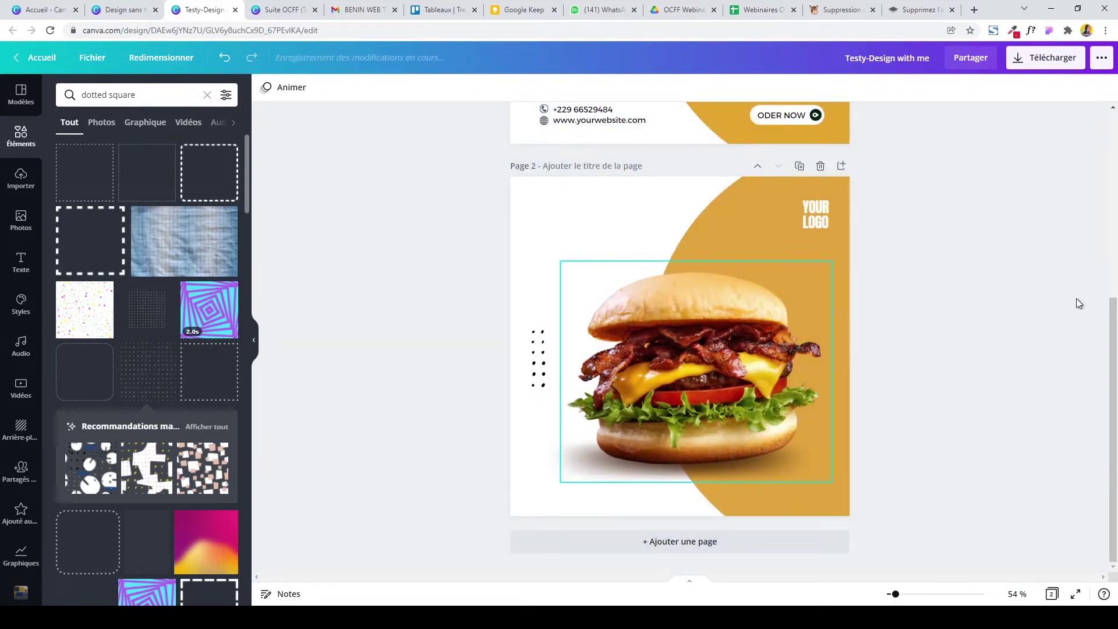
scroll(1115, 348, "up", 3)
scroll(1114, 348, "up", 2)
scroll(1115, 352, "down", 2)
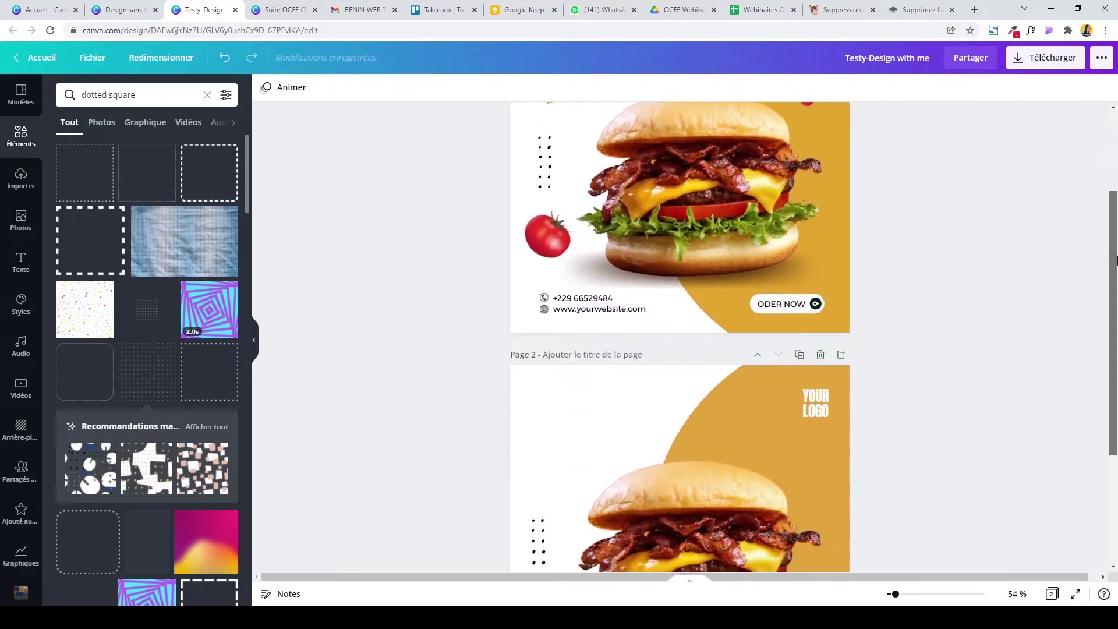
scroll(1114, 354, "down", 3)
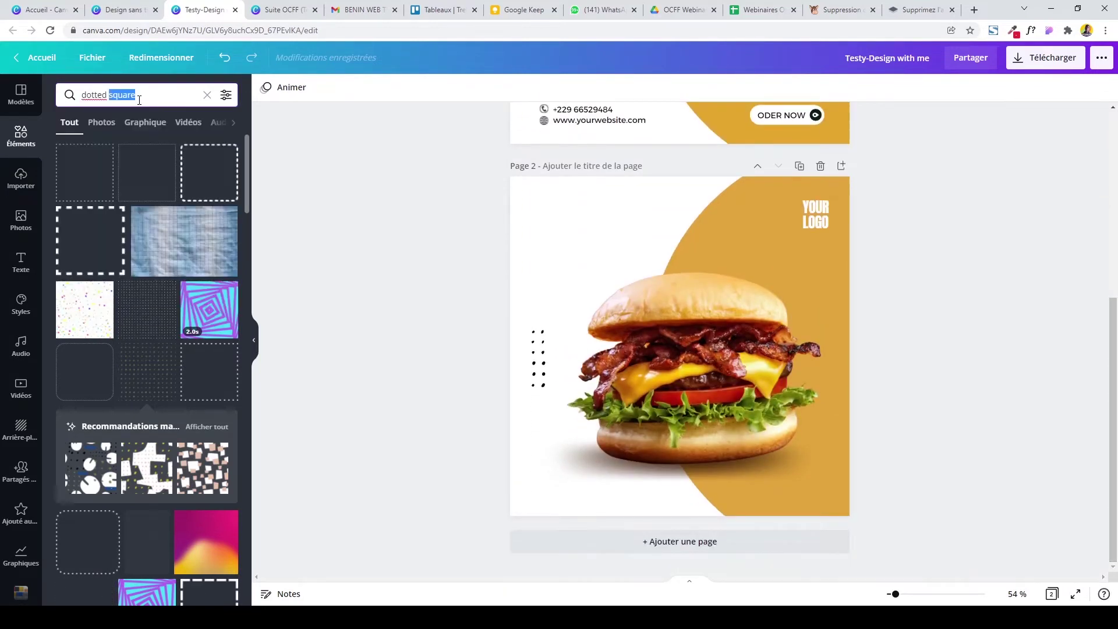
Add a tomato graphic found by searching 'tomato', rotate it, and move it to the burger's lower left.
type("tomato")
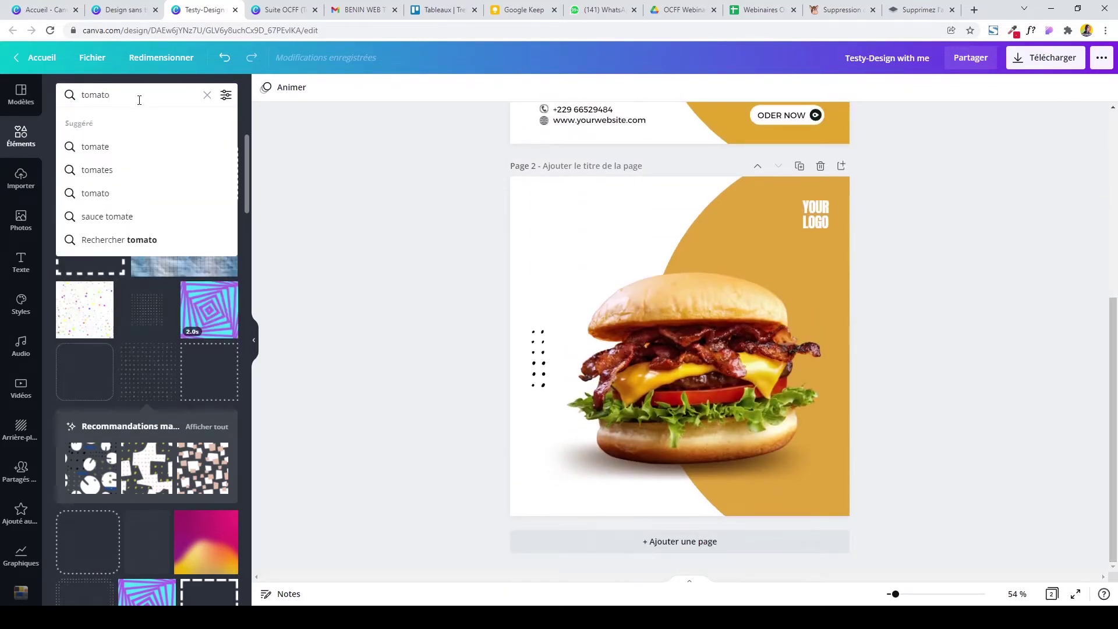
key("Return")
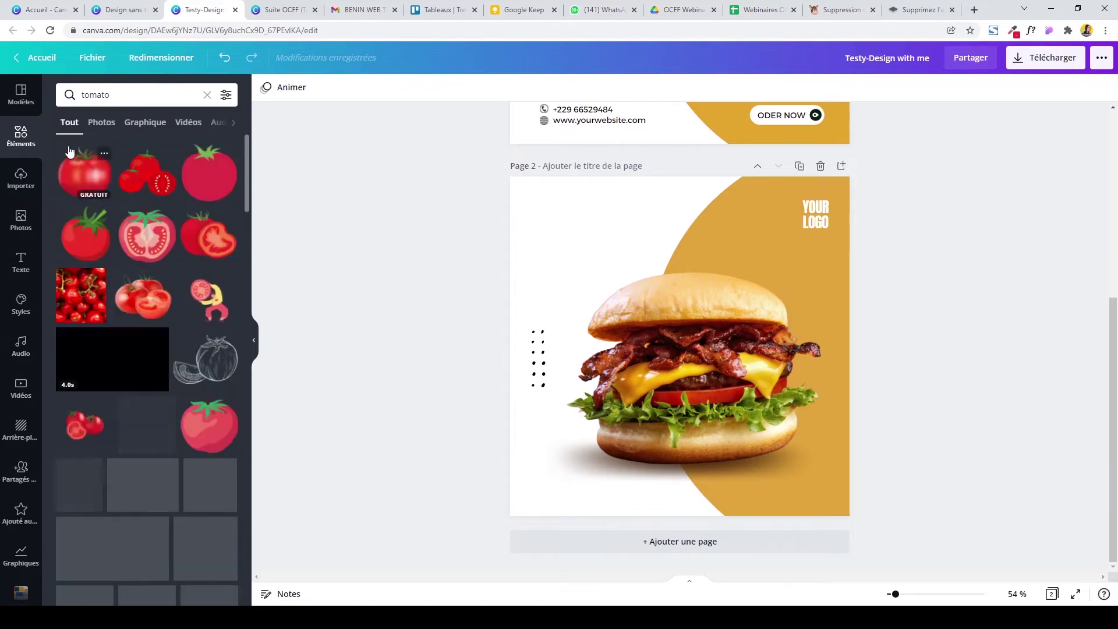
left_click(69, 152)
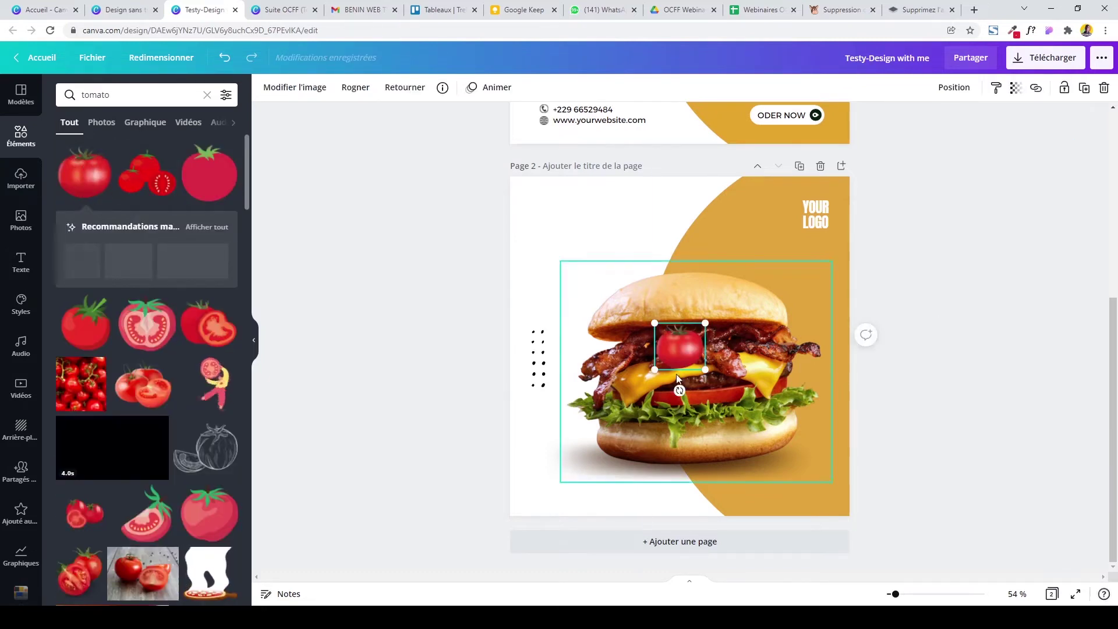
left_click_drag(679, 390, 638, 396)
mouse_move(680, 348)
left_mouse_down()
mouse_move(554, 441)
mouse_move(544, 431)
mouse_move(554, 430)
left_mouse_up()
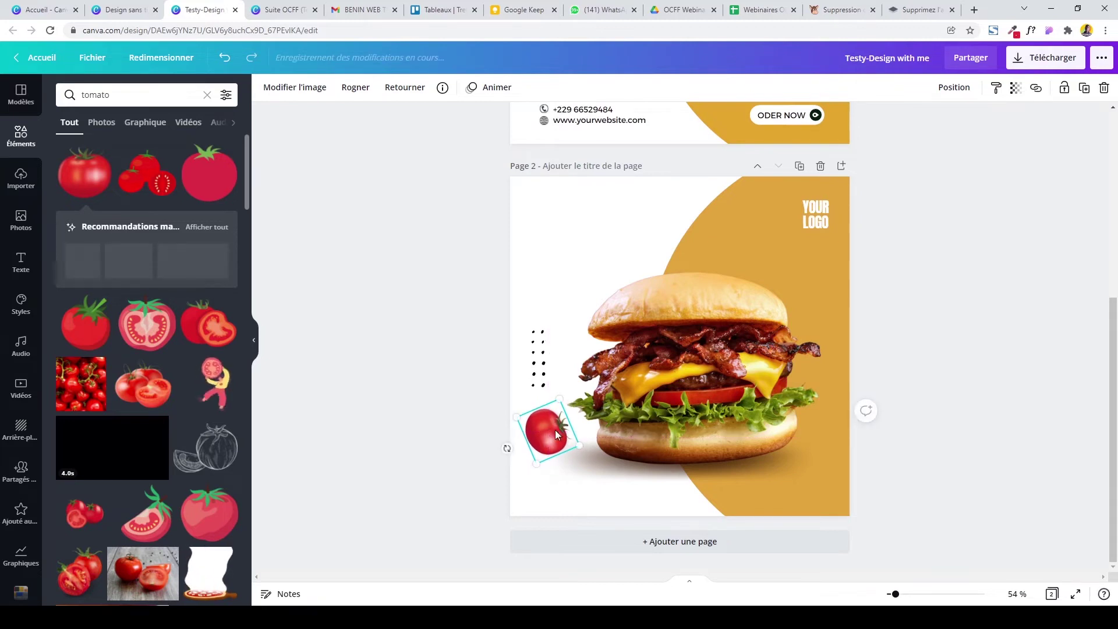
left_click(462, 379)
Enlarge the tomato slightly and scroll back down to page 2.
scroll(1114, 396, "up", 5)
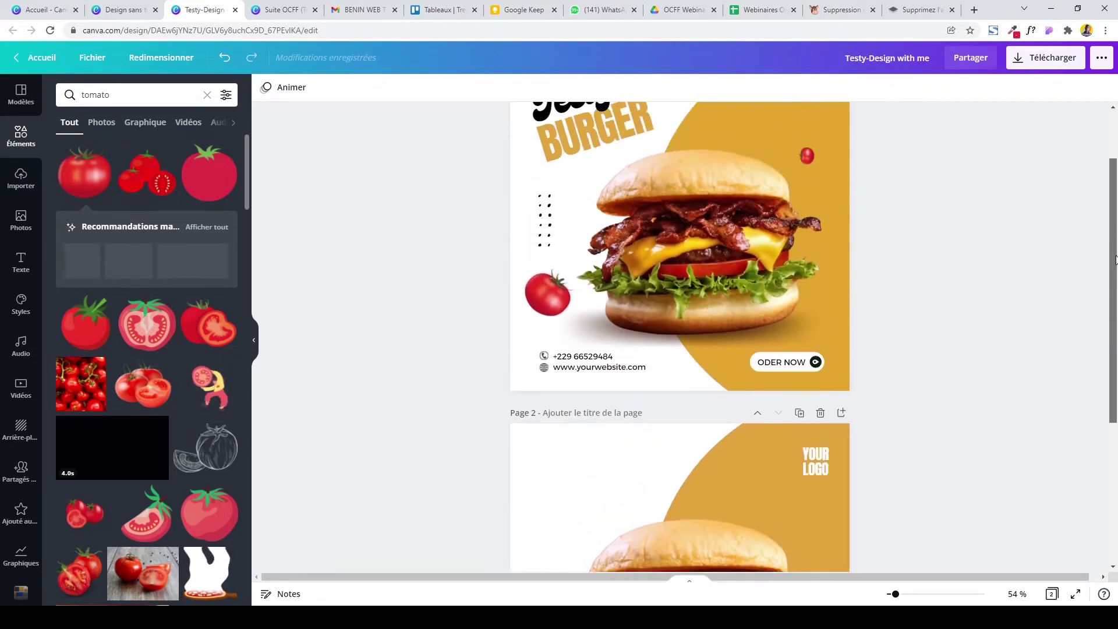
scroll(1113, 396, "down", 5)
scroll(1114, 396, "up", 3)
scroll(1073, 441, "down", 3)
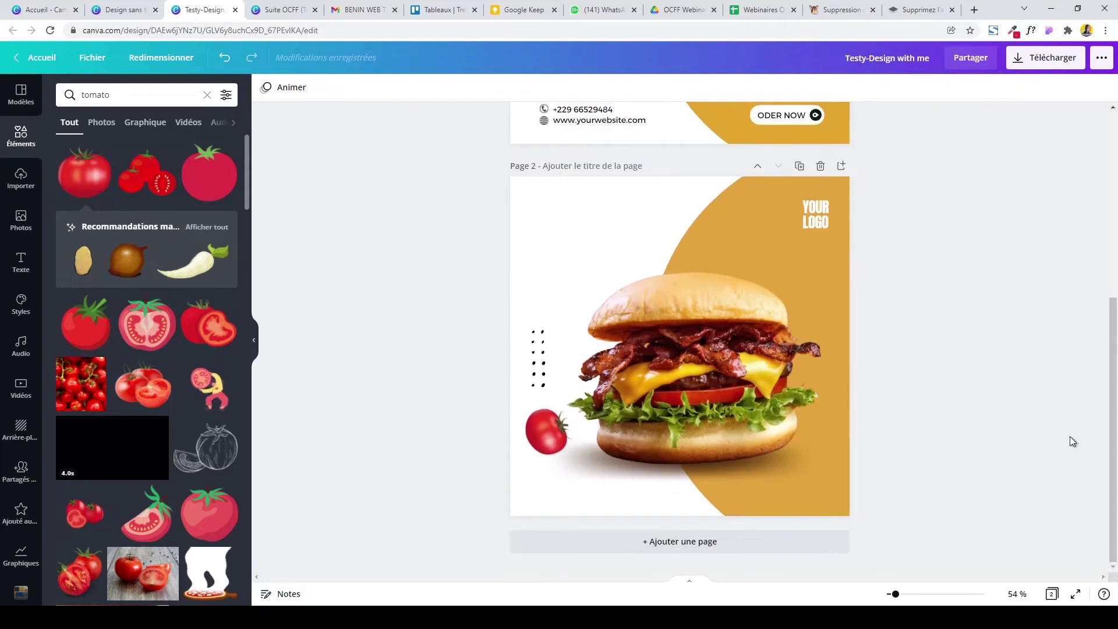
left_click(546, 436)
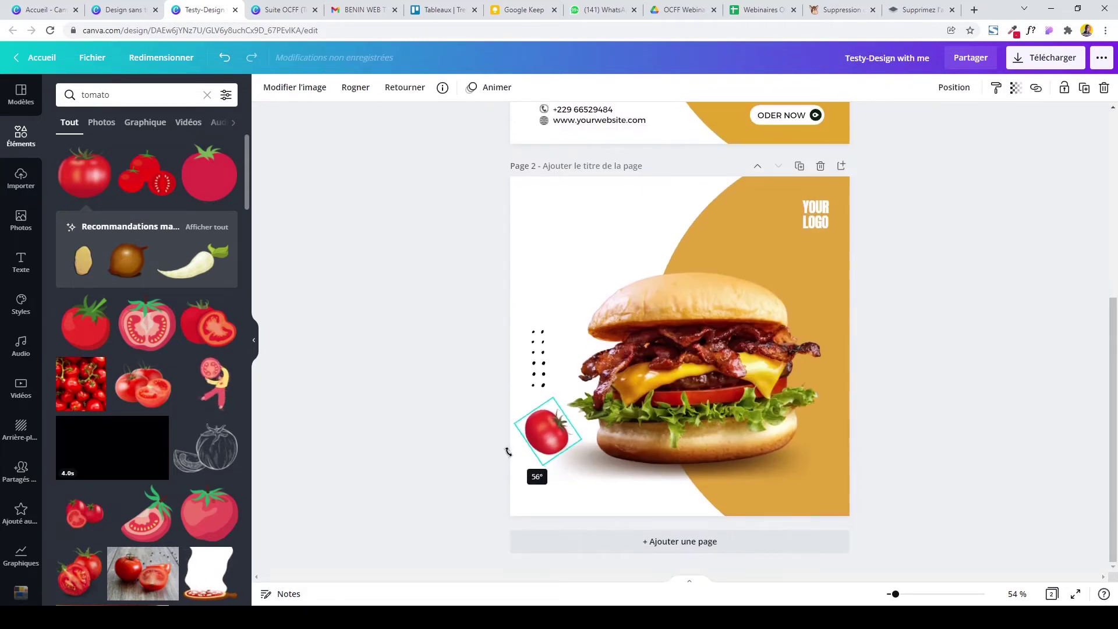
left_click_drag(557, 394, 553, 387)
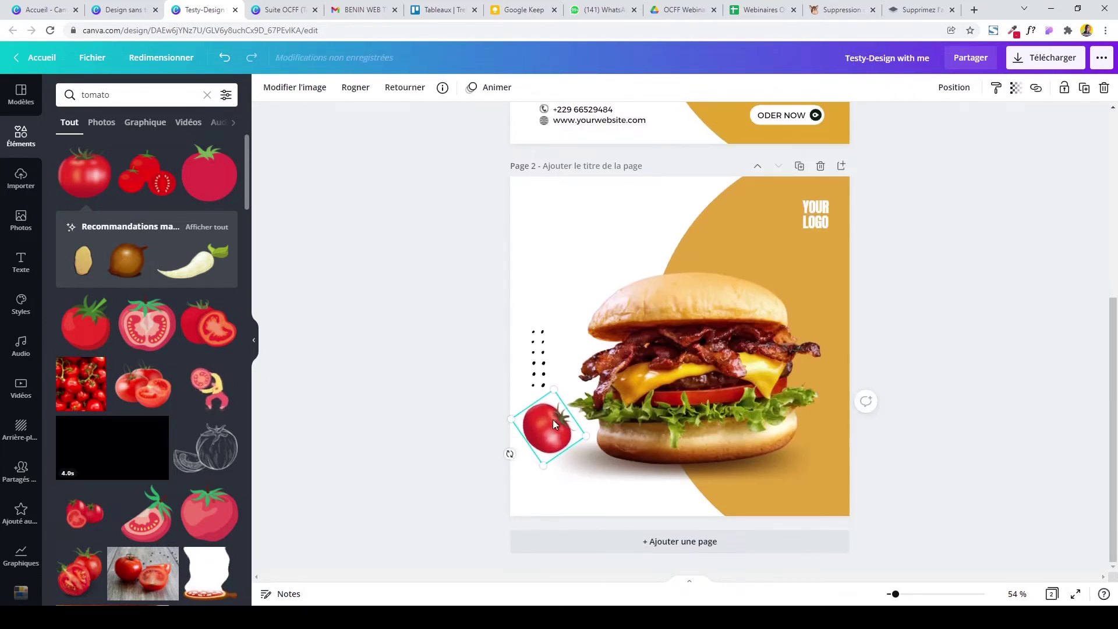
left_click(473, 372)
scroll(1113, 291, "up", 5)
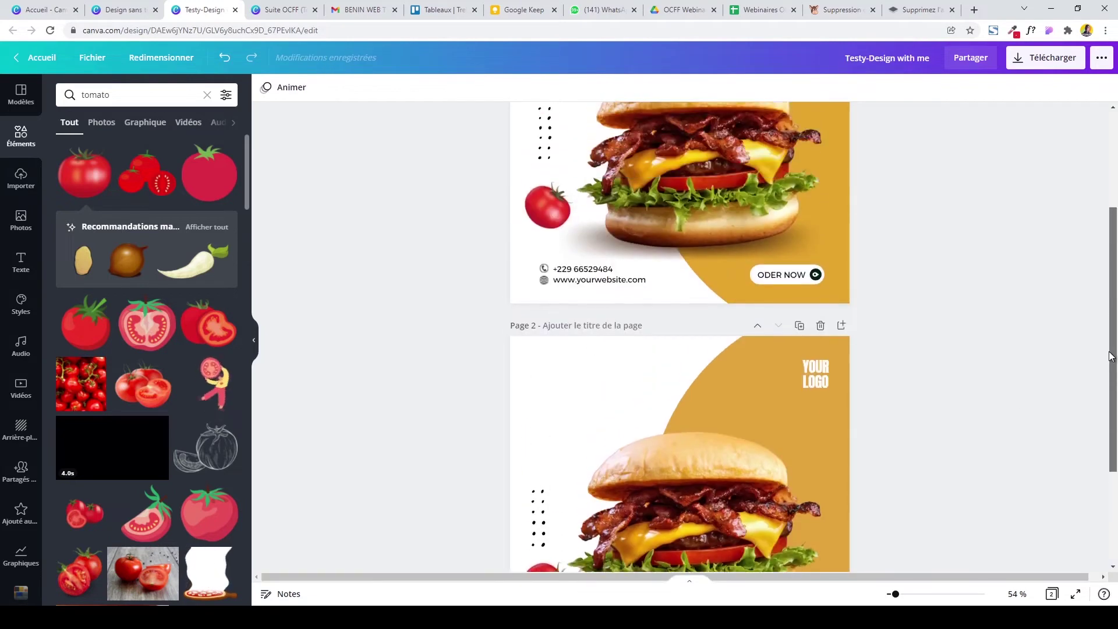
mouse_move(1114, 291)
left_mouse_down()
mouse_move(1116, 439)
mouse_move(1116, 281)
left_mouse_up()
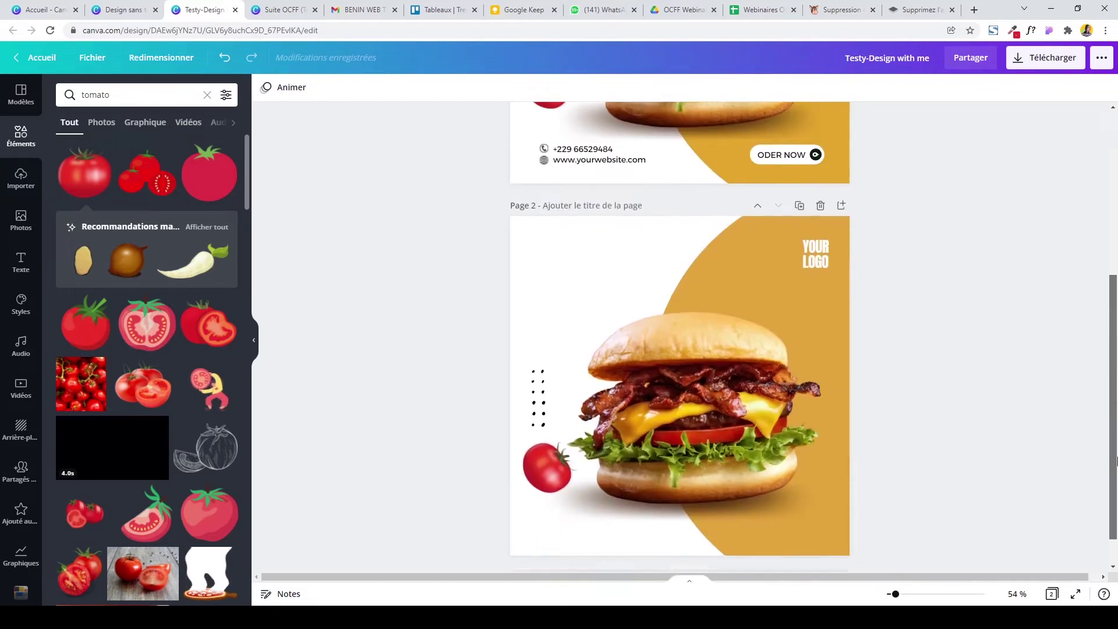
left_click_drag(1116, 281, 1116, 443)
Unlock the burger image and nudge the burger and tomato slightly right.
left_click(749, 432)
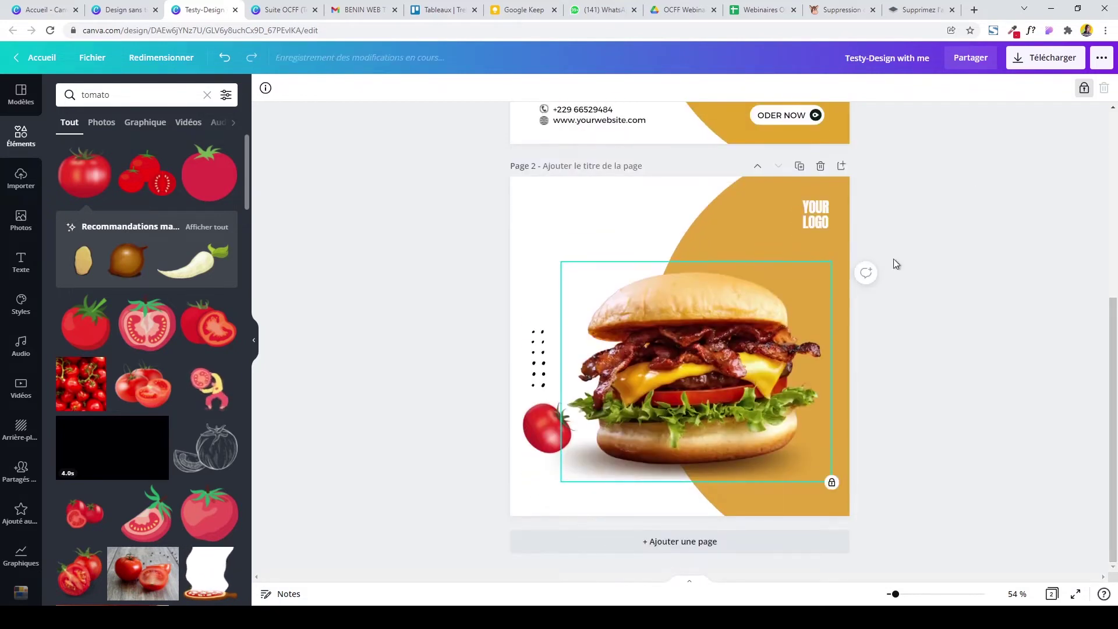
left_click(1084, 89)
left_click(617, 408, "shift")
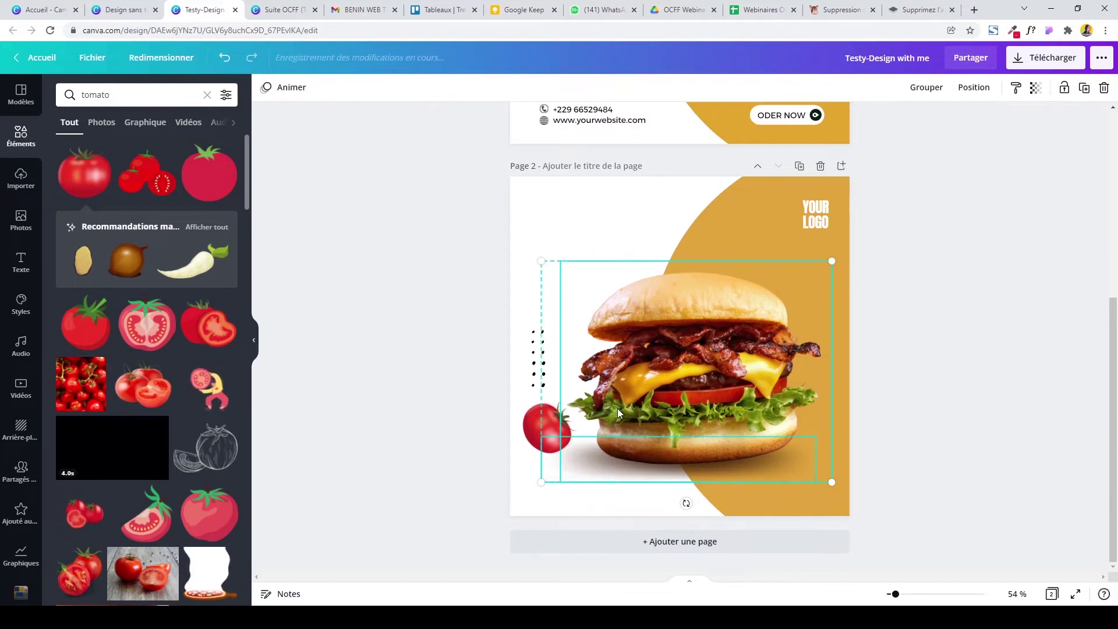
key("Right")
key("Right")
key("Right")
key("Right")
key("Right")
key("Right")
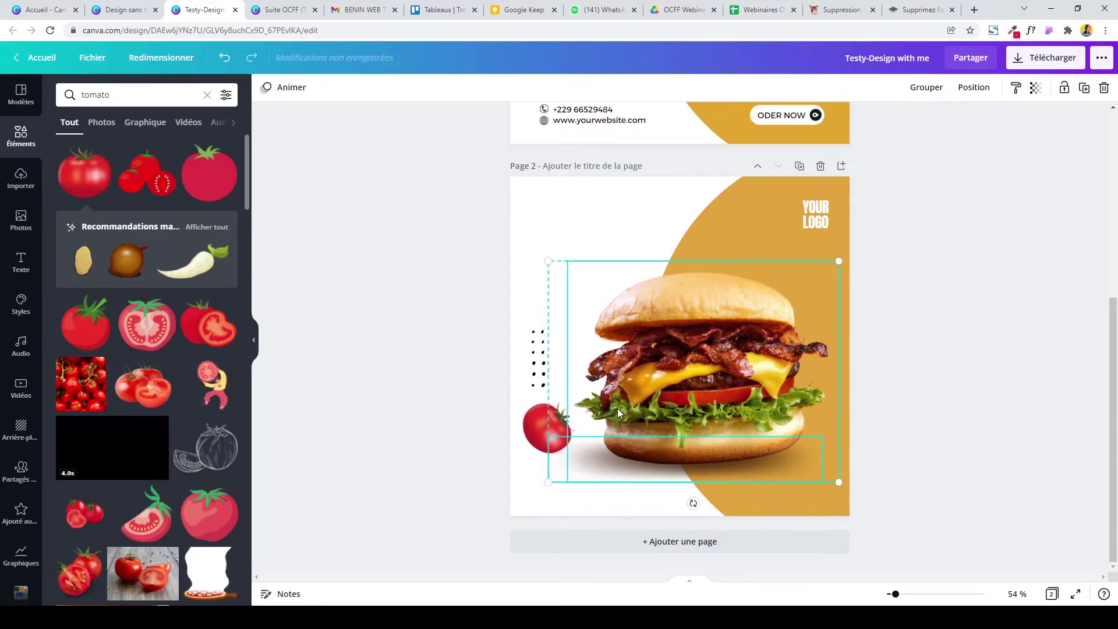
scroll(1114, 399, "up", 2)
scroll(1115, 399, "down", 2)
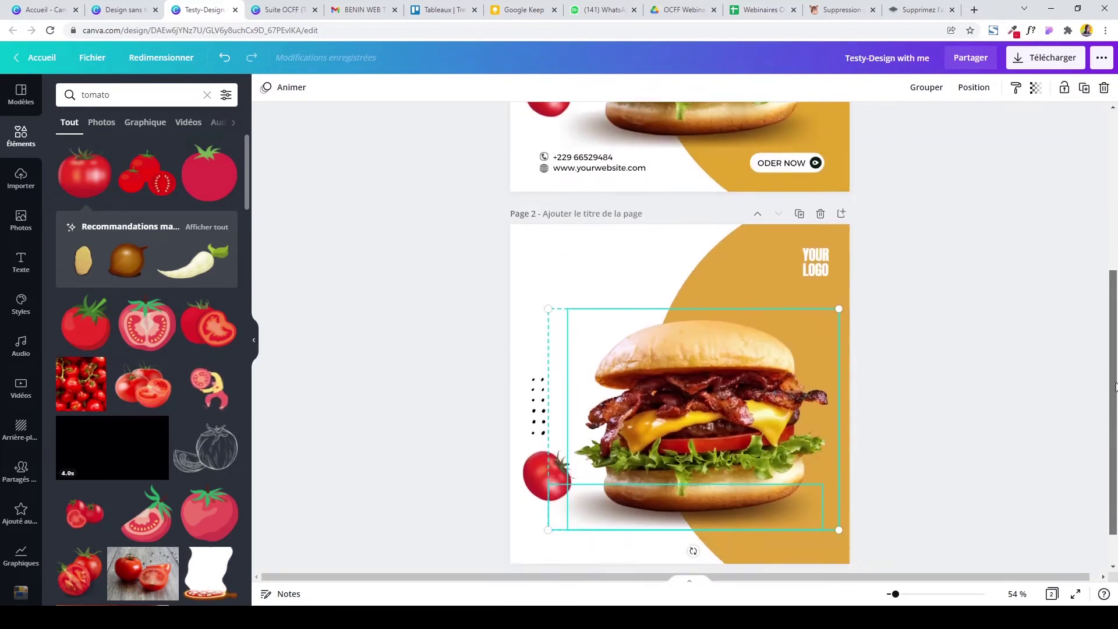
left_click(1015, 119)
Move the tomato slightly lower beside the burger.
mouse_move(991, 319)
left_mouse_down()
mouse_move(859, 352)
mouse_move(849, 407)
left_mouse_up()
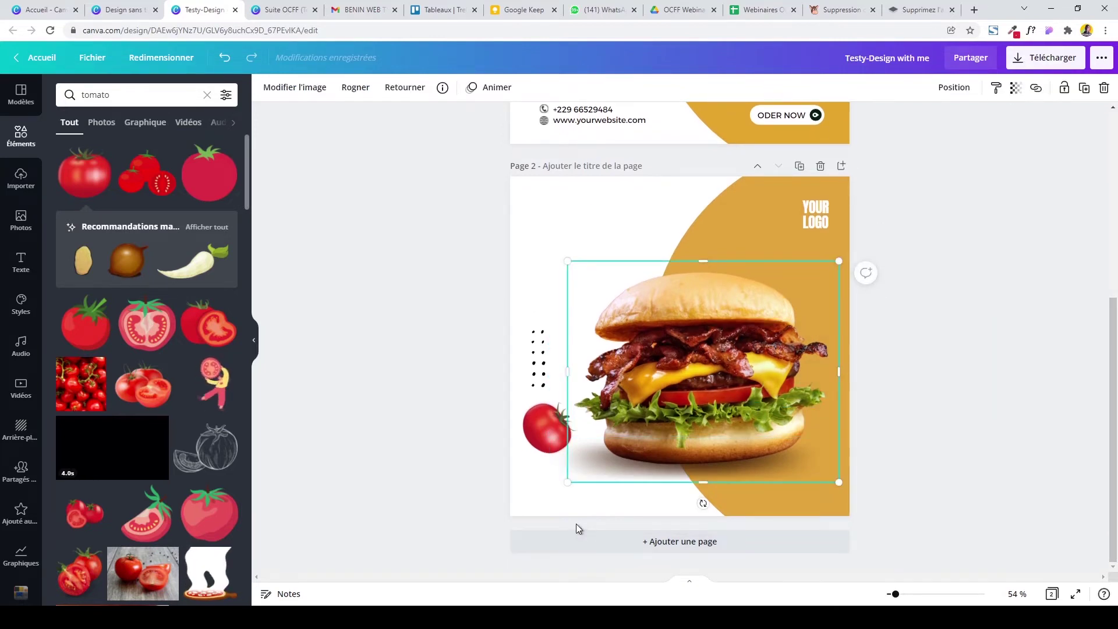
left_click_drag(576, 523, 702, 483)
left_click_drag(825, 528, 748, 432)
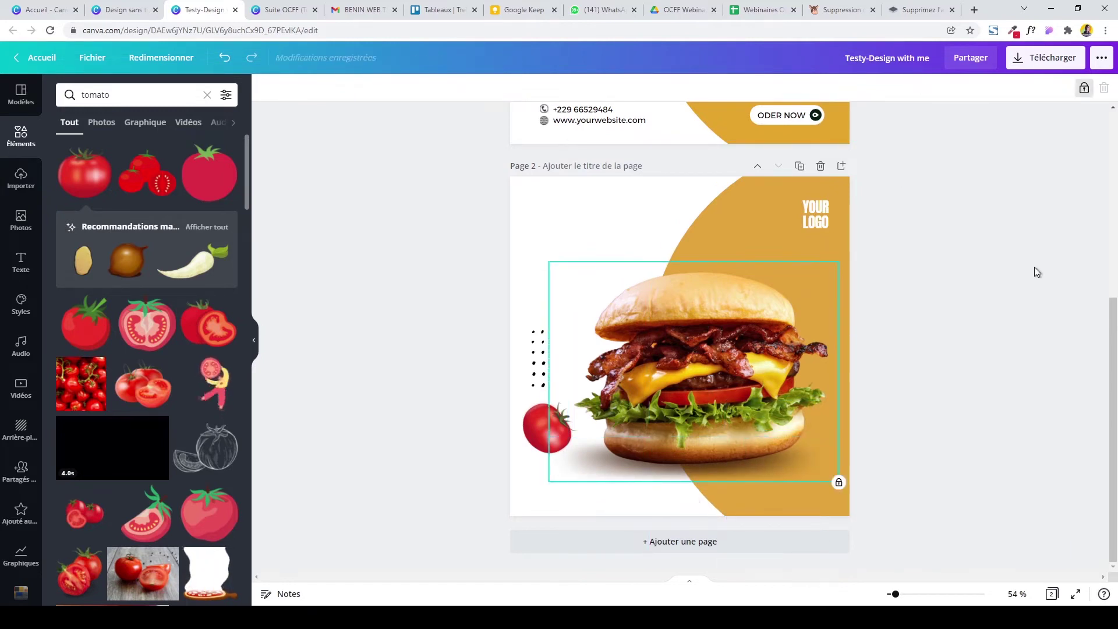
left_click(535, 453)
left_click_drag(538, 437, 536, 446)
left_click(481, 331)
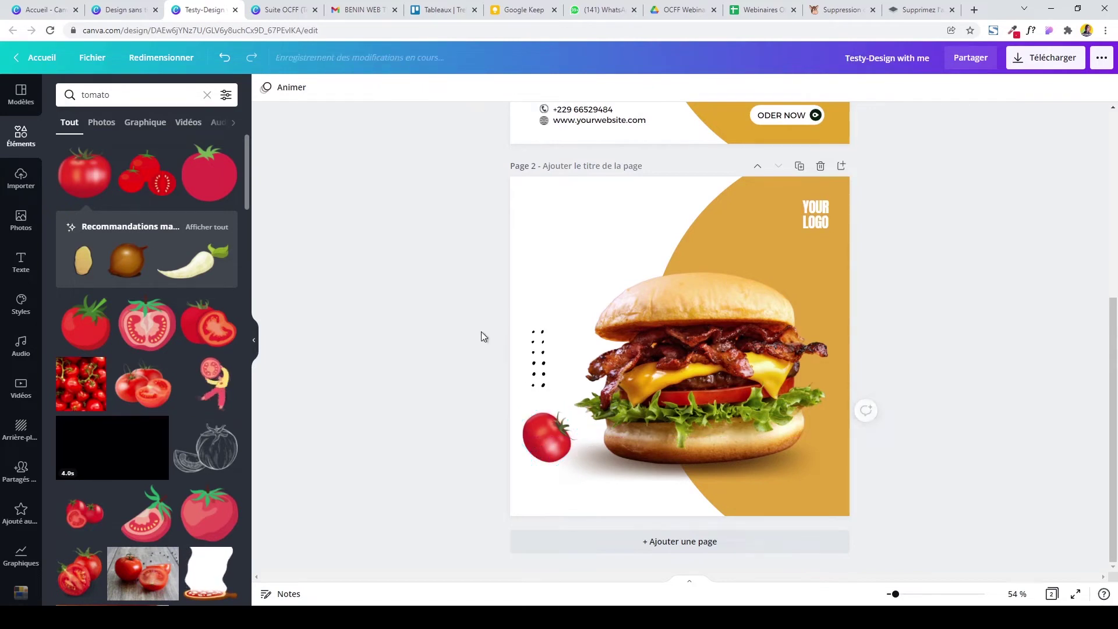
Scroll around page 2 and try selecting all of its elements.
left_click_drag(1109, 466, 1109, 316)
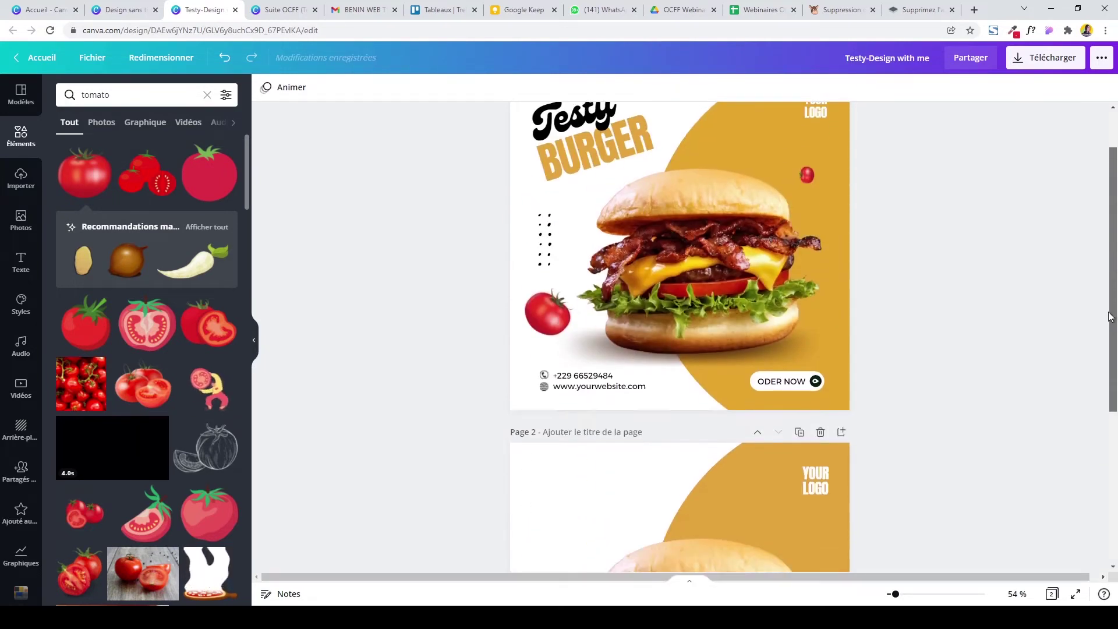
scroll(1109, 316, "down", 3)
scroll(1106, 320, "down", 2)
scroll(1089, 324, "up", 4)
scroll(1085, 268, "up", 2)
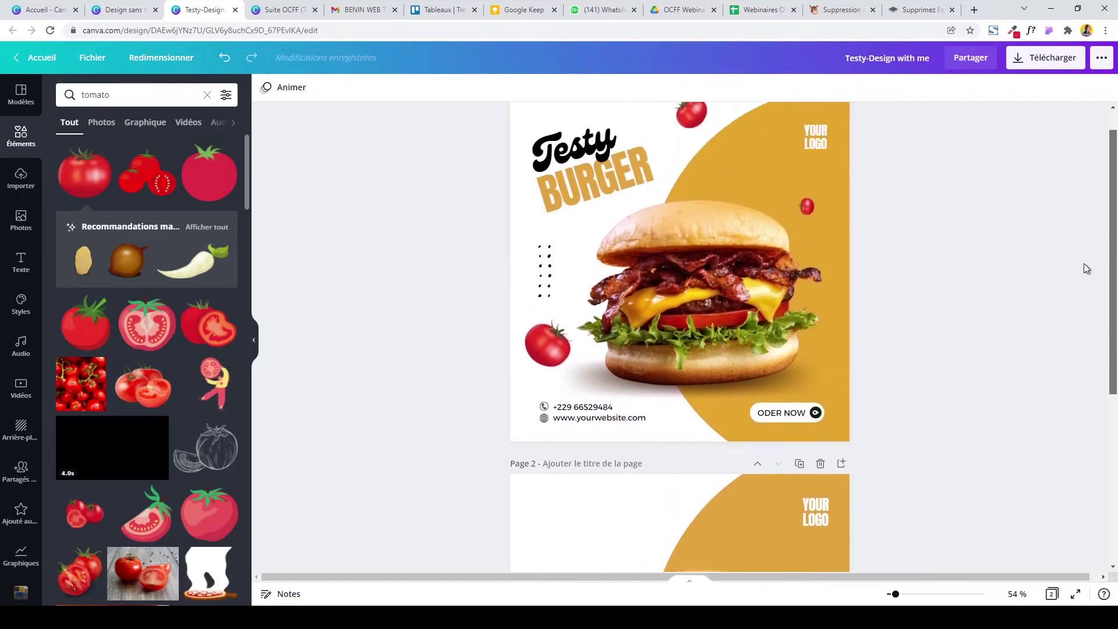
scroll(873, 350, "down", 5)
left_click_drag(416, 307, 923, 521)
key("ctrl+a")
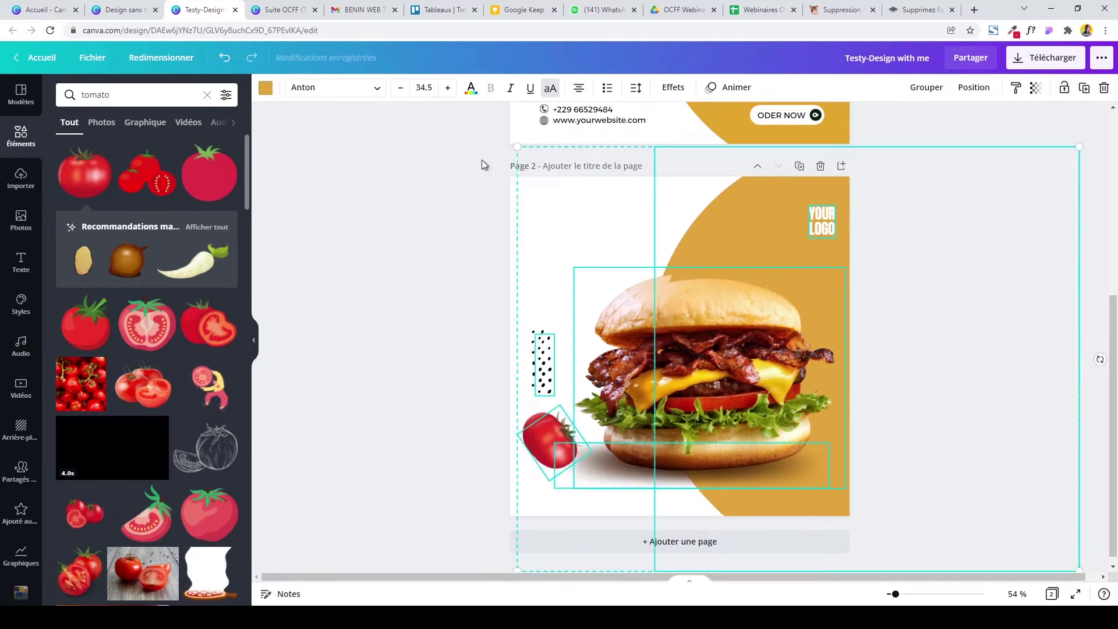
left_click(224, 58)
Unlock the burger, then select the dots, tomato and burger and nudge them up together.
left_click_drag(361, 240, 739, 450)
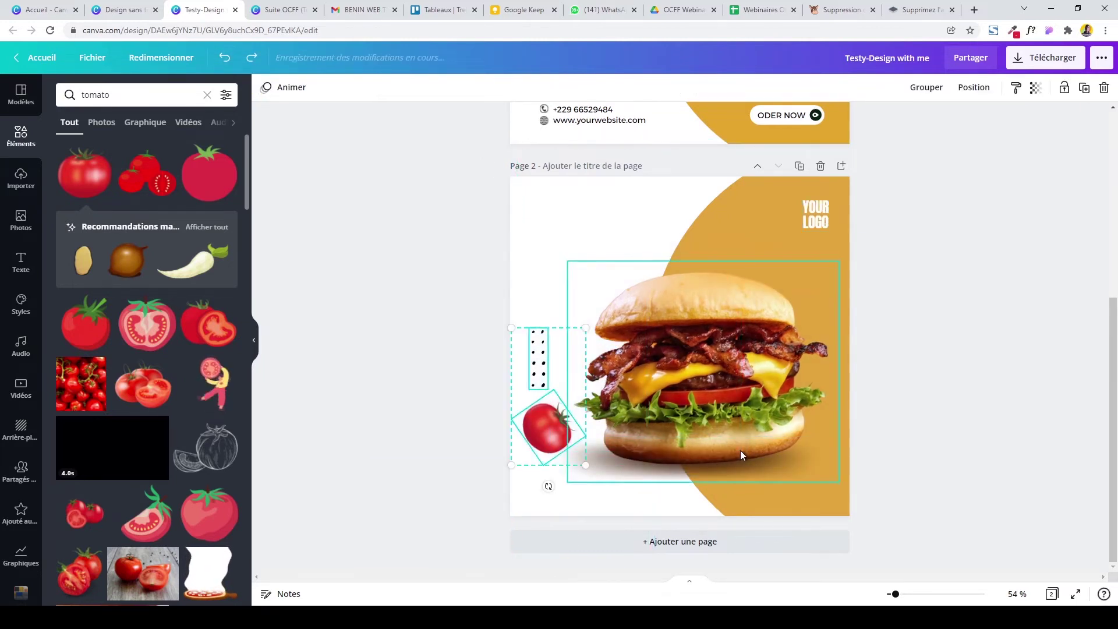
left_click(781, 382)
left_click(1083, 89)
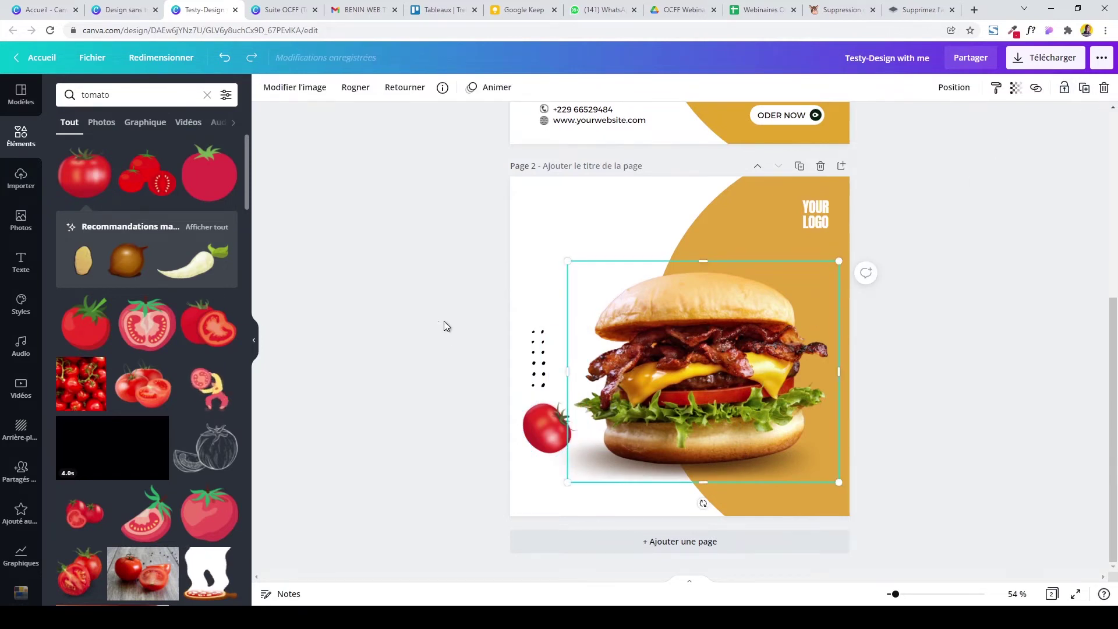
left_click_drag(438, 320, 623, 486)
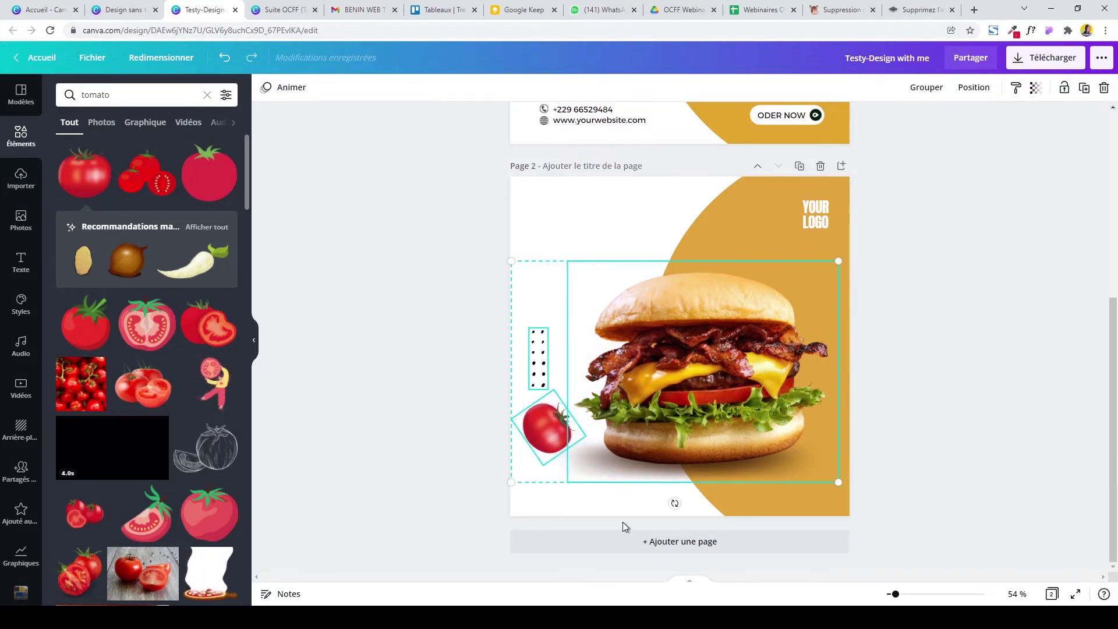
left_click(963, 453)
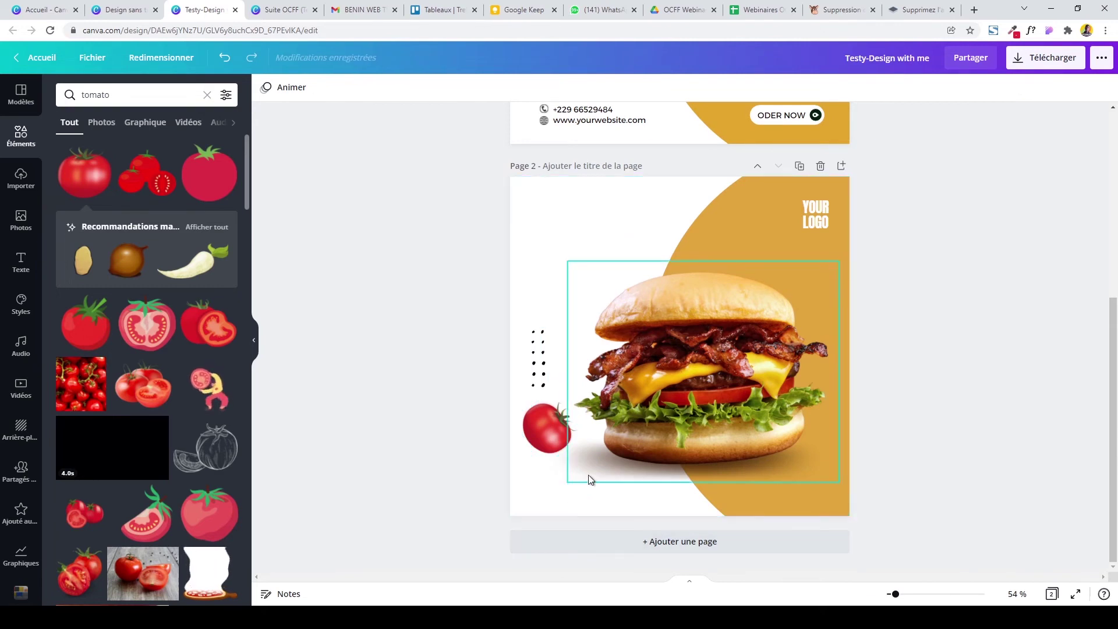
left_click_drag(442, 343, 633, 488)
key("Up")
key("Up")
key("Up")
key("Up")
key("Up")
key("Up")
key("Up")
key("Up")
key("Up")
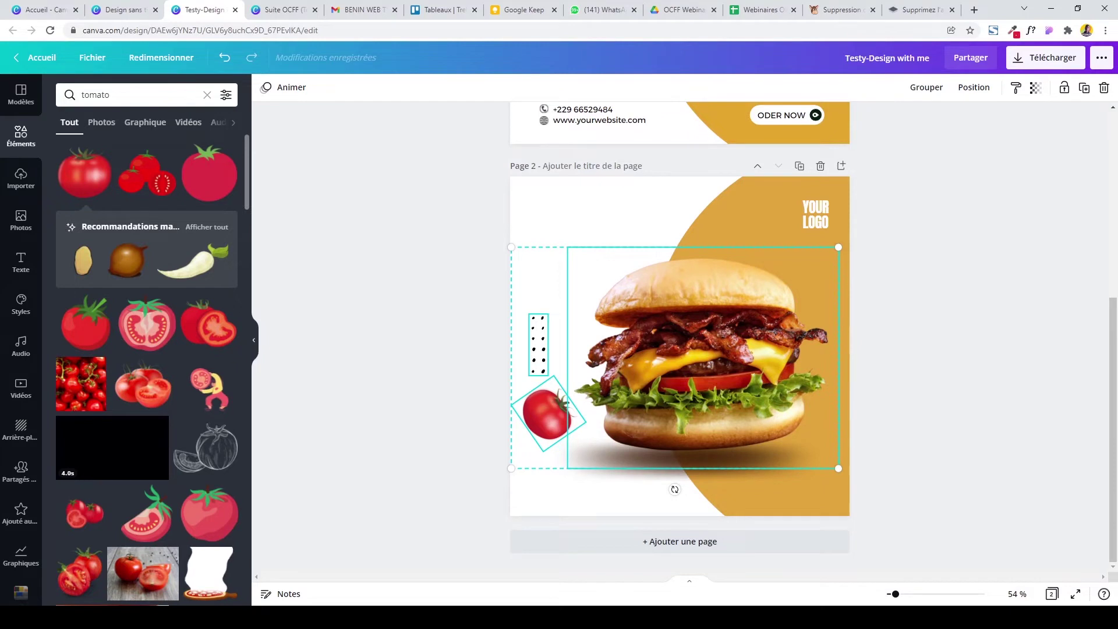
Select the shadow inside the burger group and nudge it up under the bun.
left_click(619, 479)
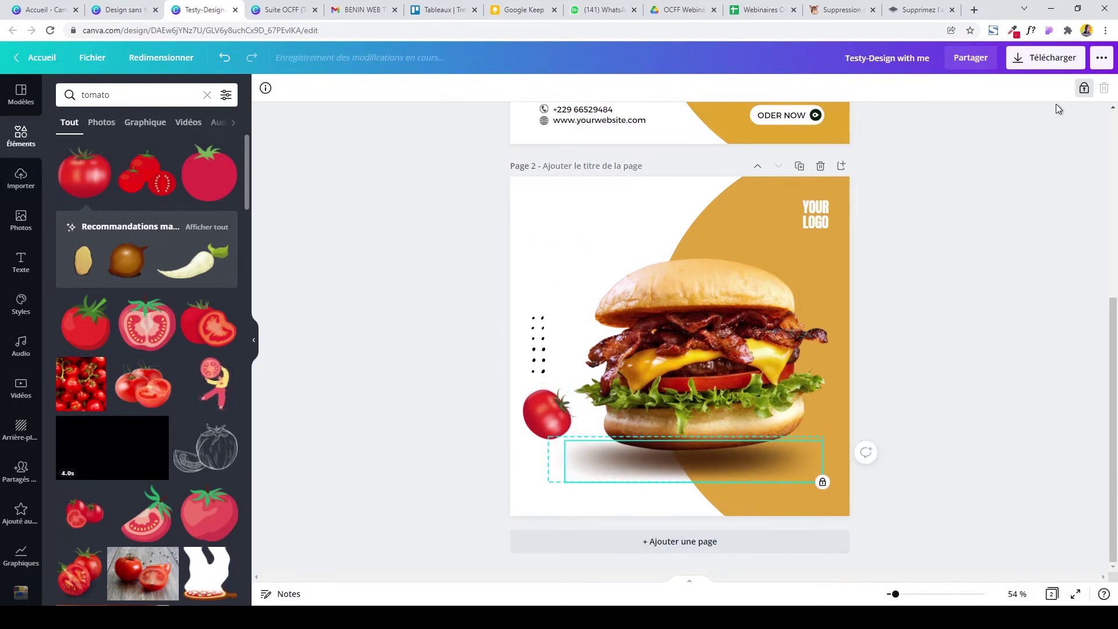
left_click(1084, 89)
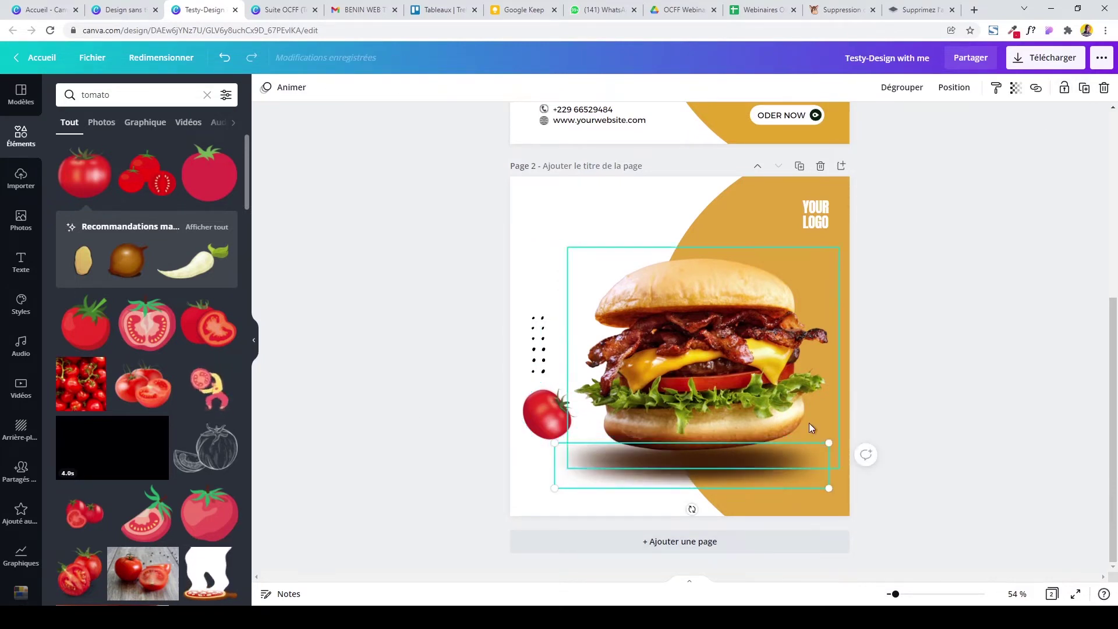
left_click(791, 473)
key("Up")
key("Up")
key("Up")
key("Up")
key("Up")
key("Up")
key("Up")
key("Up")
key("Up")
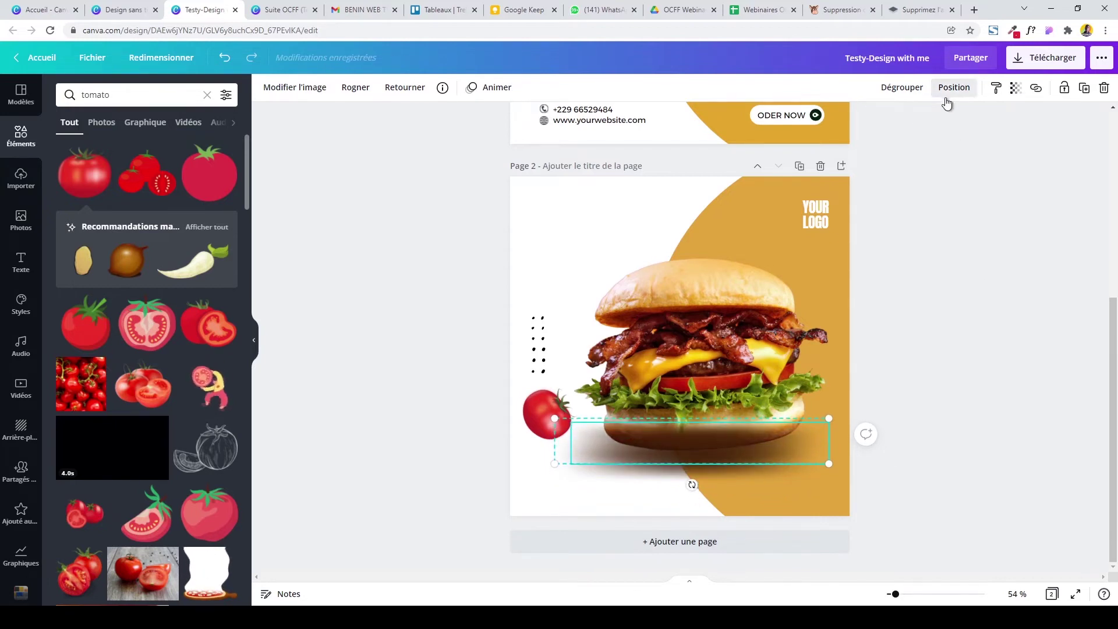
Send the shadow one layer back behind the burger.
left_click(938, 92)
left_click(912, 126)
left_click(943, 88)
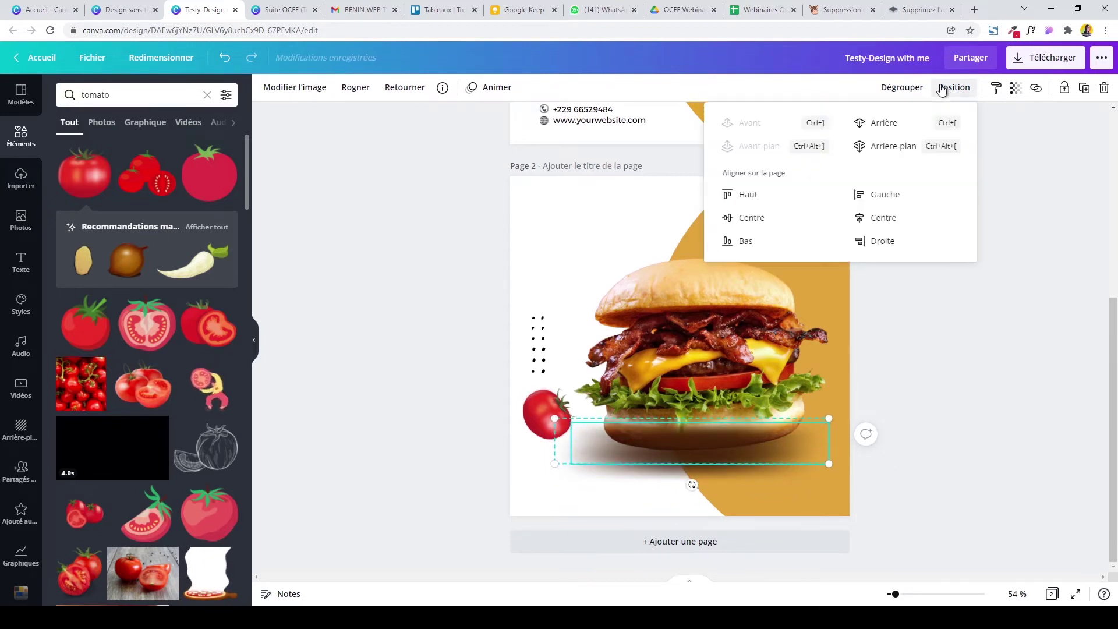
left_click(903, 126)
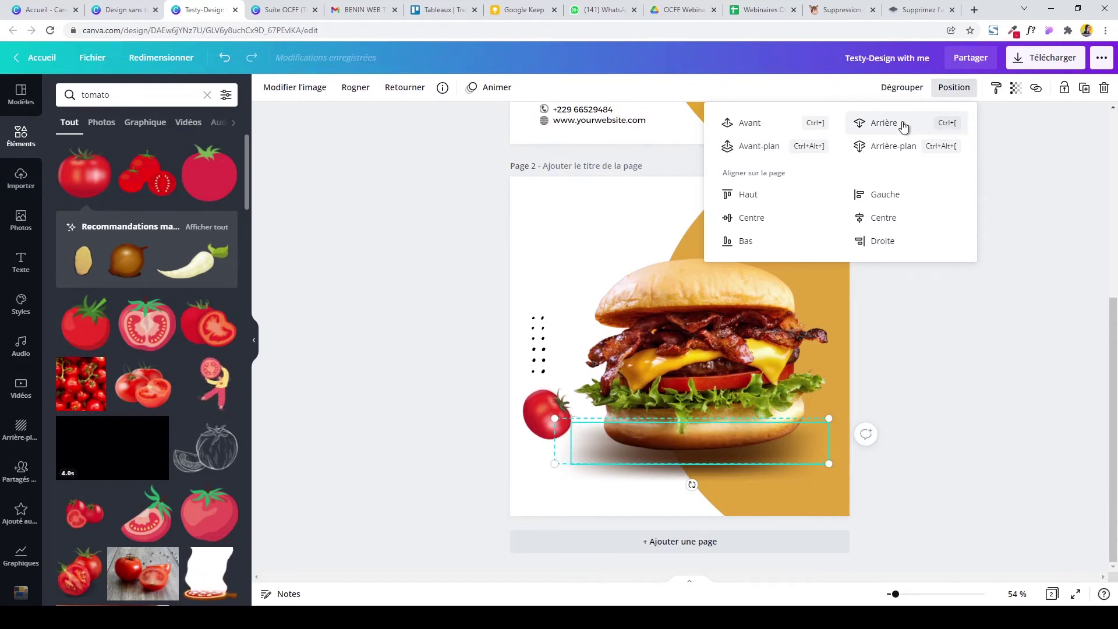
left_click(913, 363)
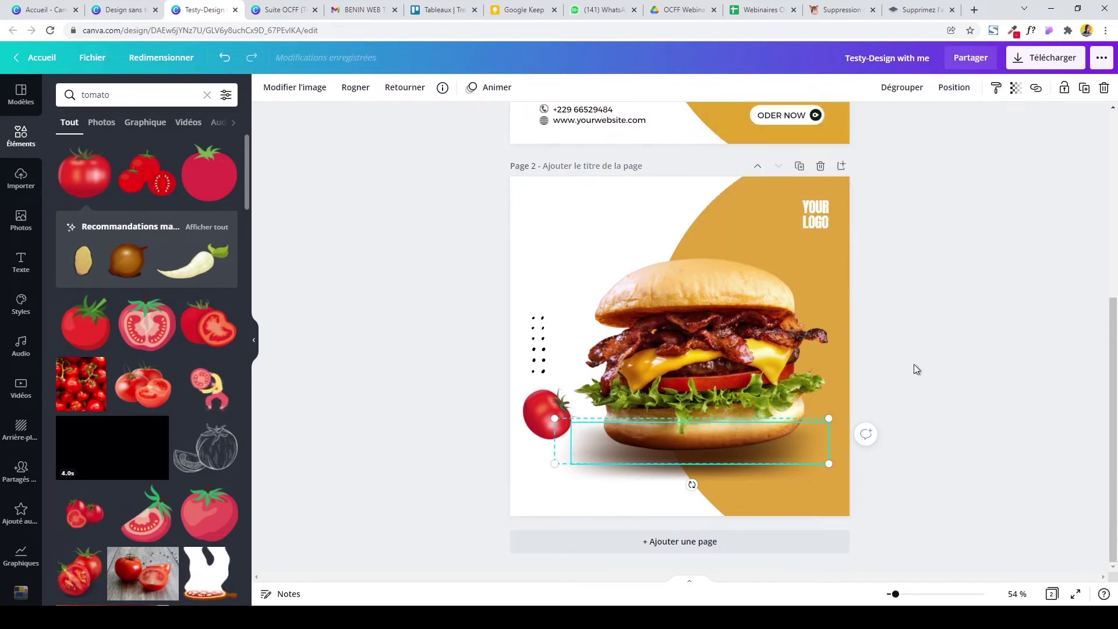
left_click(724, 473)
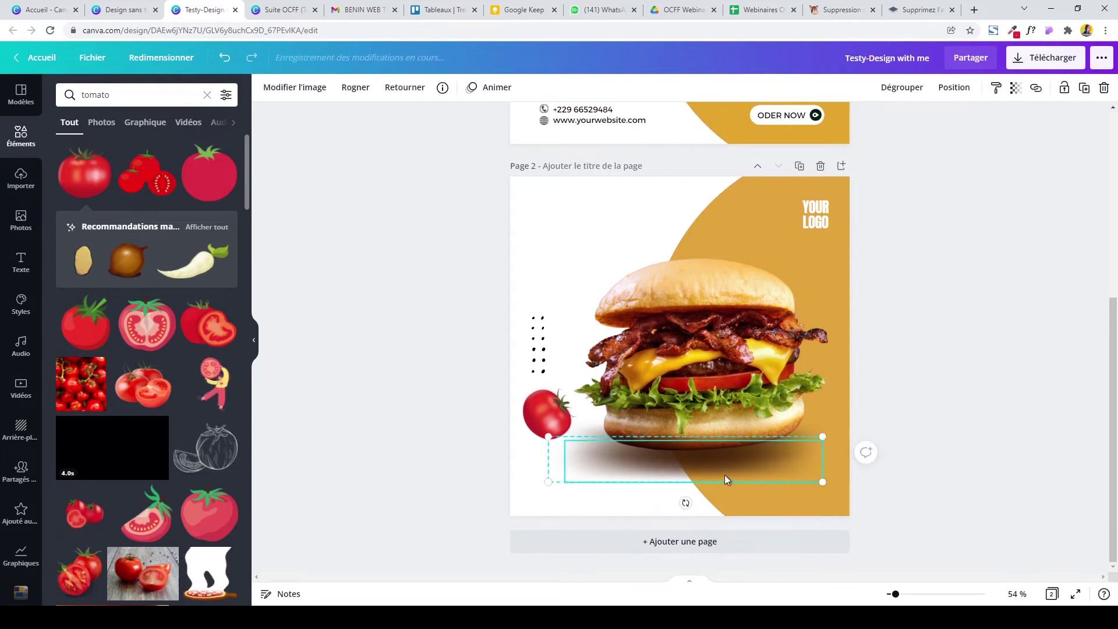
left_click(867, 471)
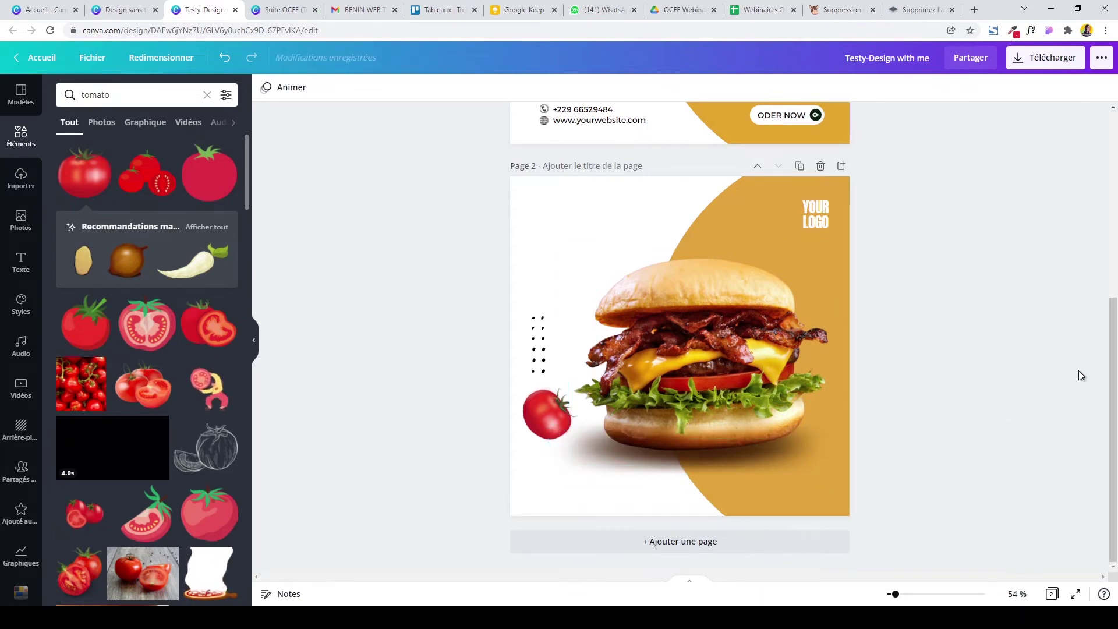
Nudge the shadow slightly up under the burger.
scroll(1117, 348, "up", 2)
scroll(1117, 348, "down", 2)
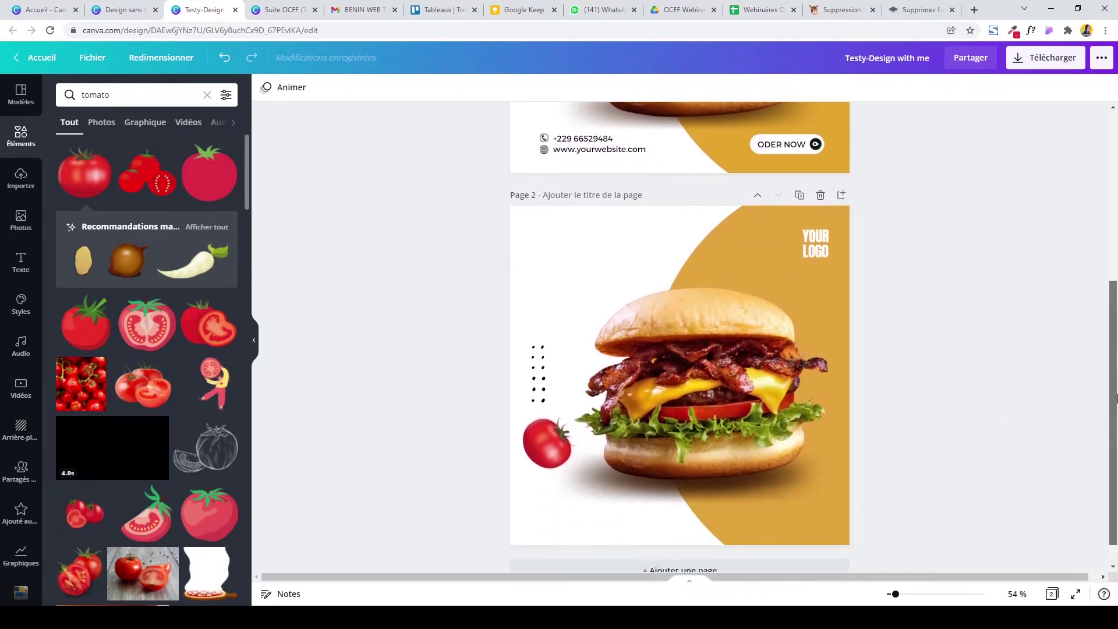
left_click(628, 492)
left_click_drag(766, 486, 768, 485)
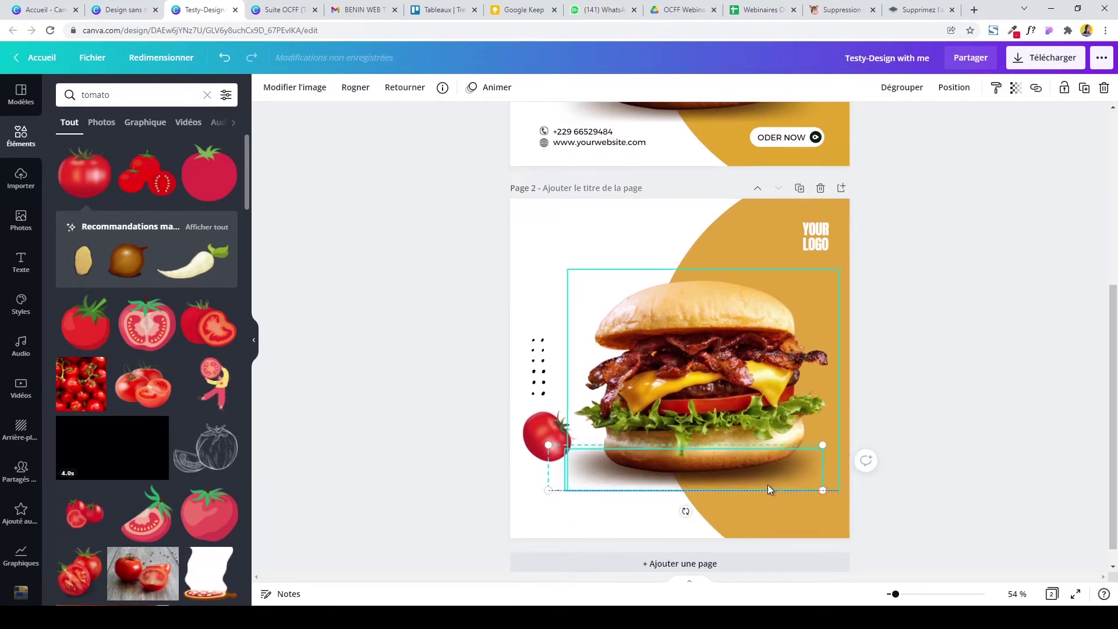
left_click(1017, 350)
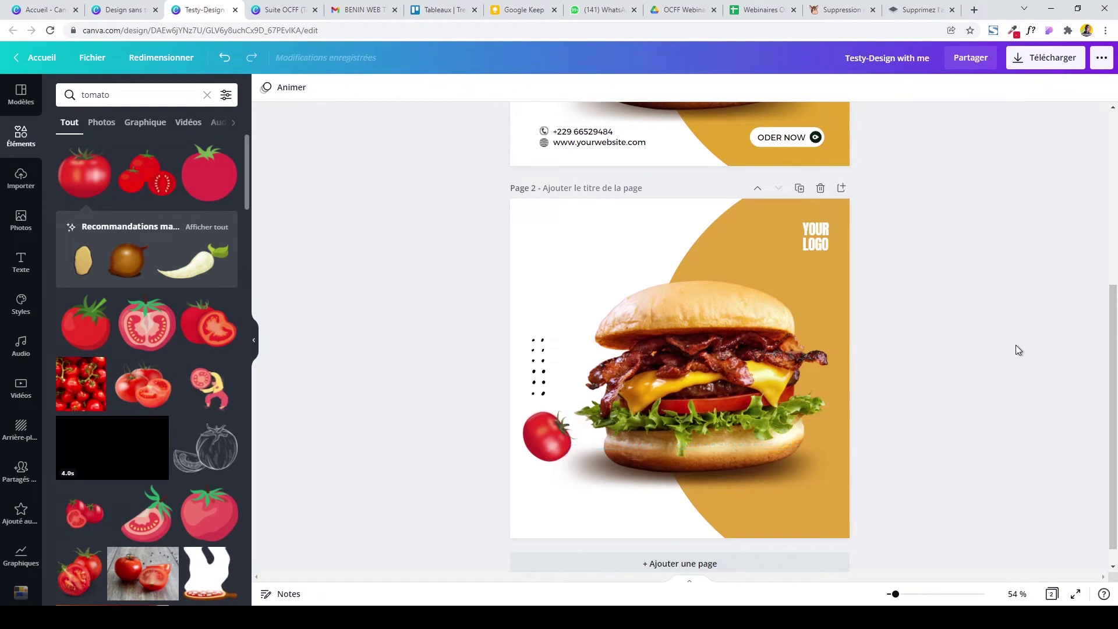
scroll(1116, 401, "up", 2)
left_click_drag(1116, 402, 775, 475)
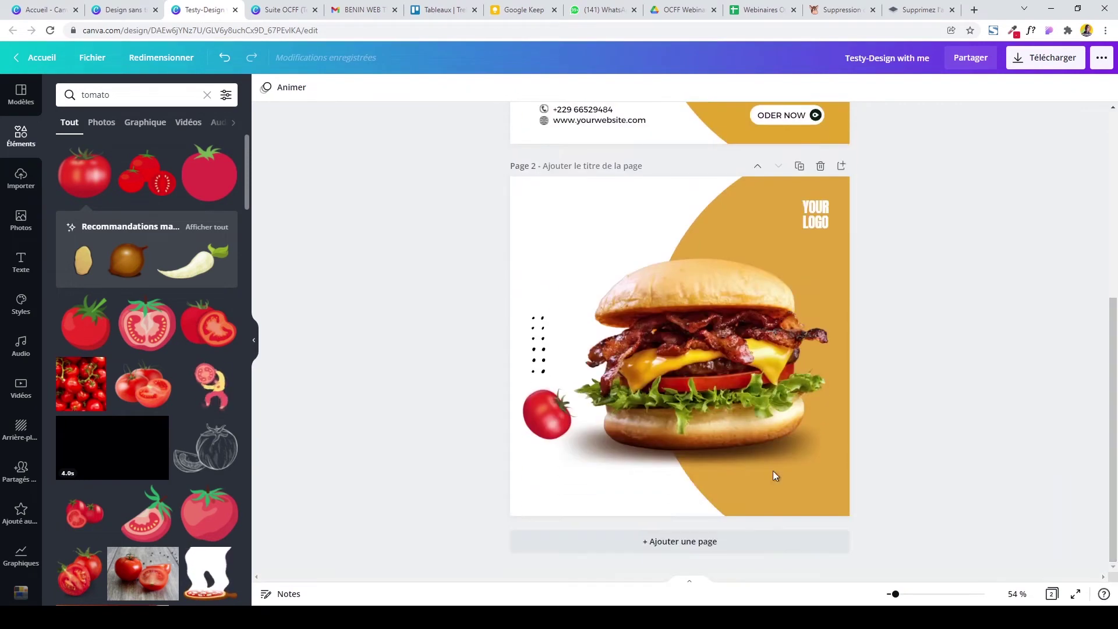
Remove the blank page 3 and apply the burger image crop.
left_click(596, 541)
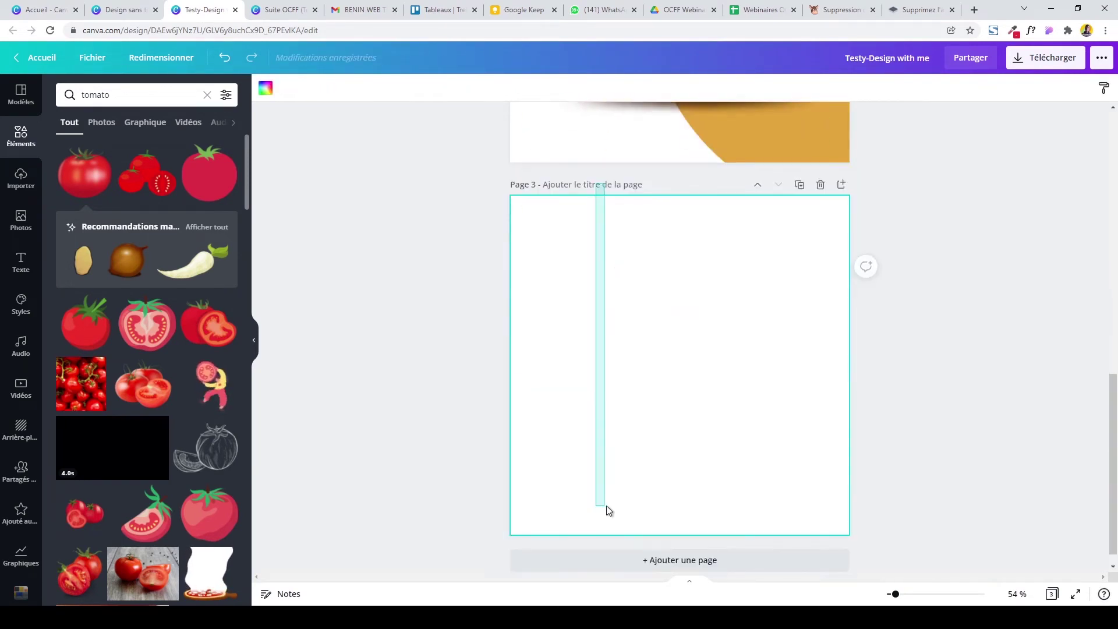
left_click(820, 184)
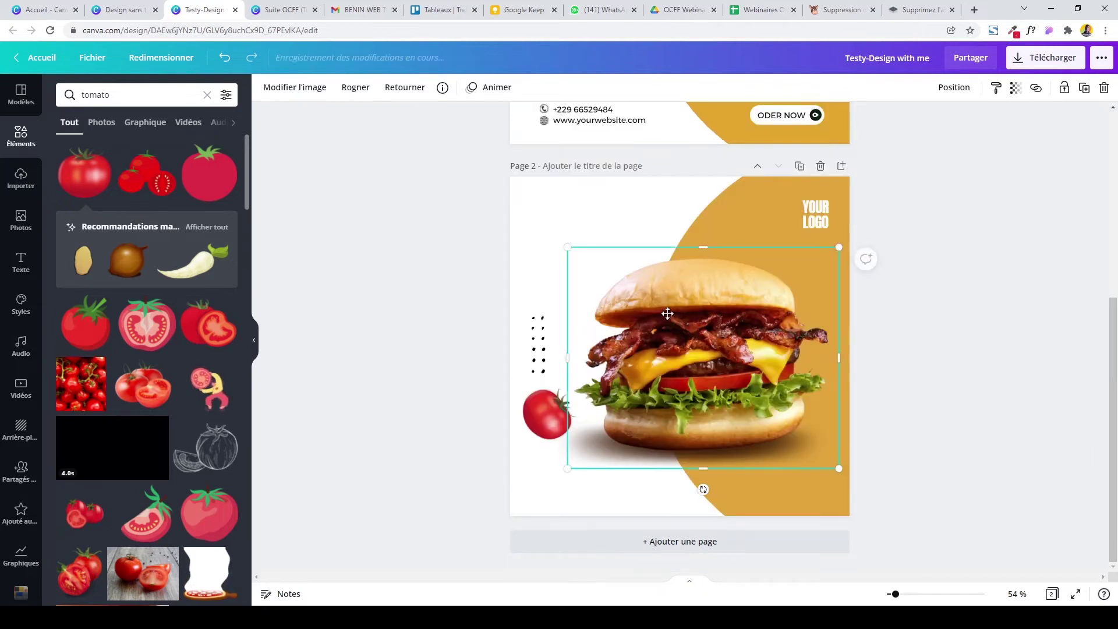
left_click(920, 157)
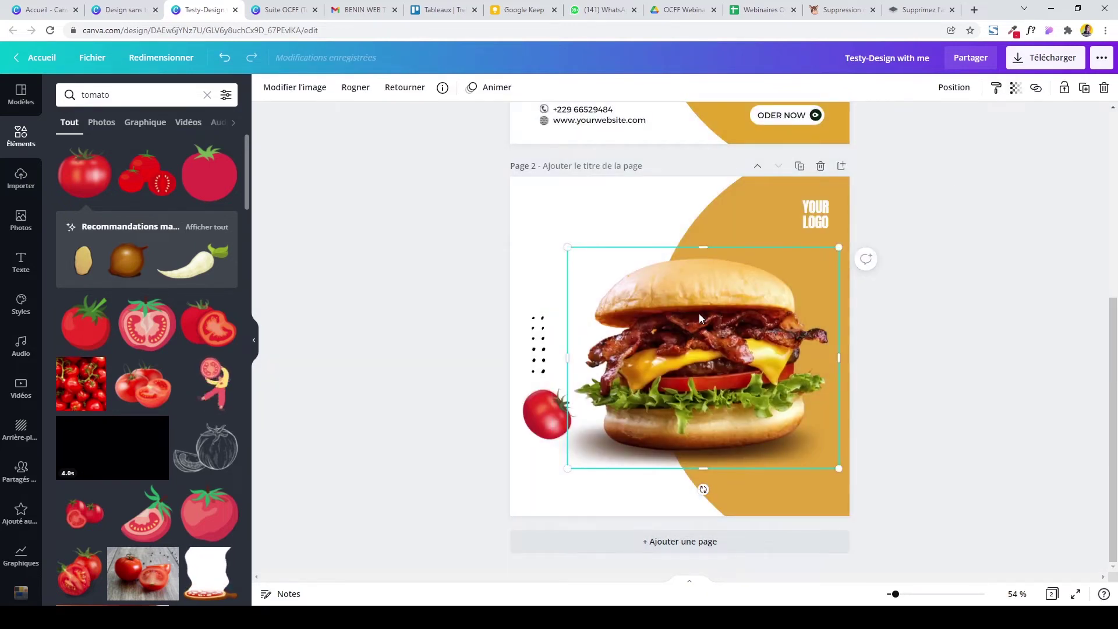
Delete the burger, ungroup its shadow, then restore the burger image.
key("Delete")
left_click(690, 437)
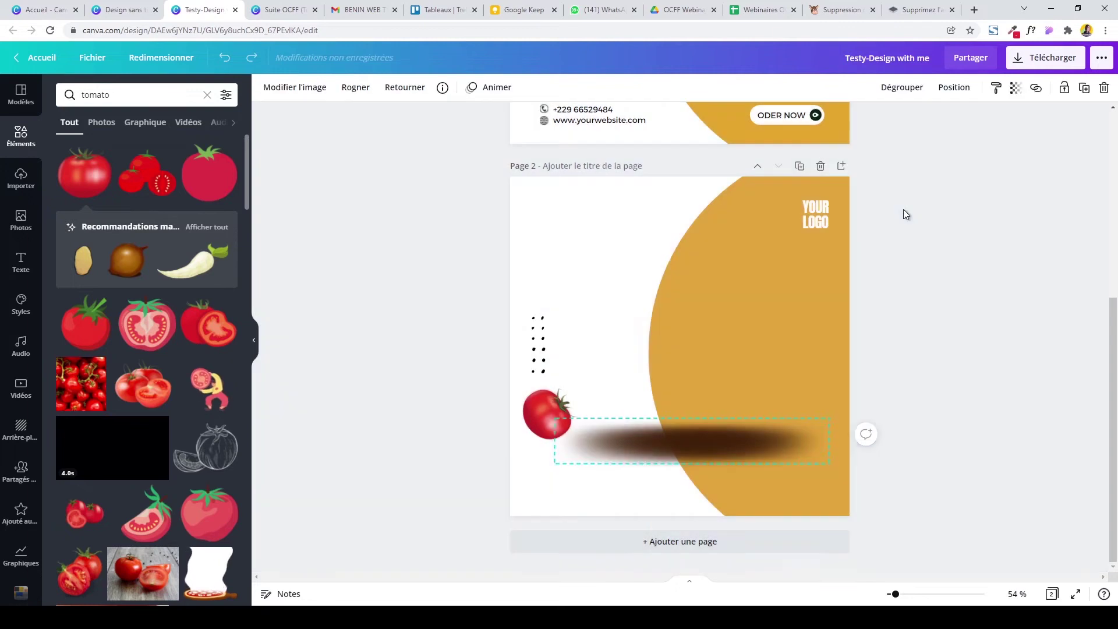
left_click(905, 88)
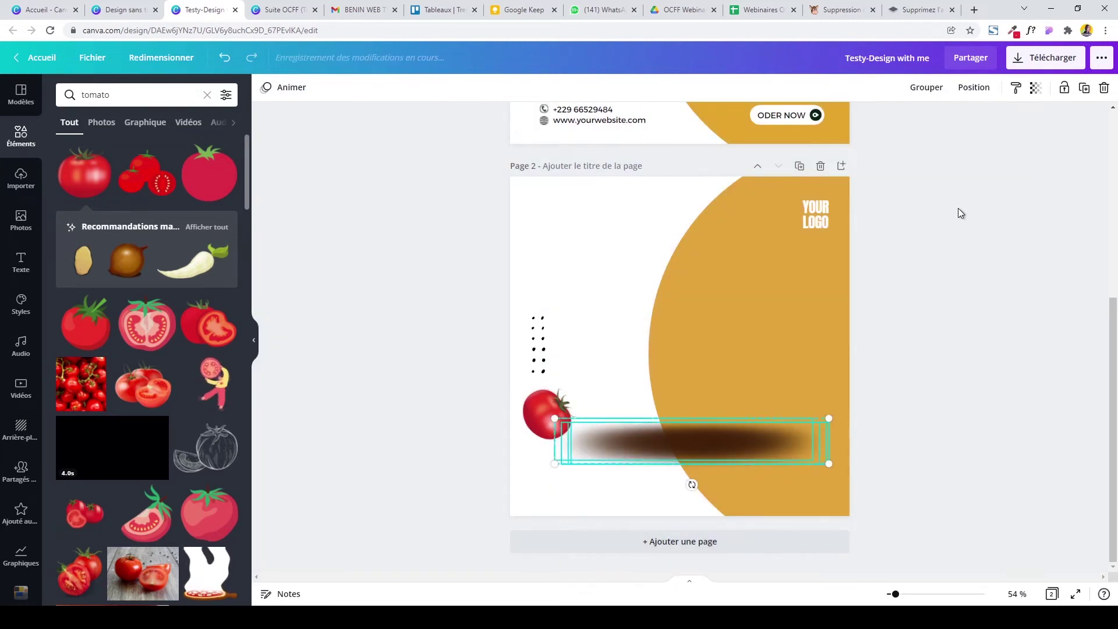
left_click(731, 453)
left_click(909, 362)
left_click(928, 315)
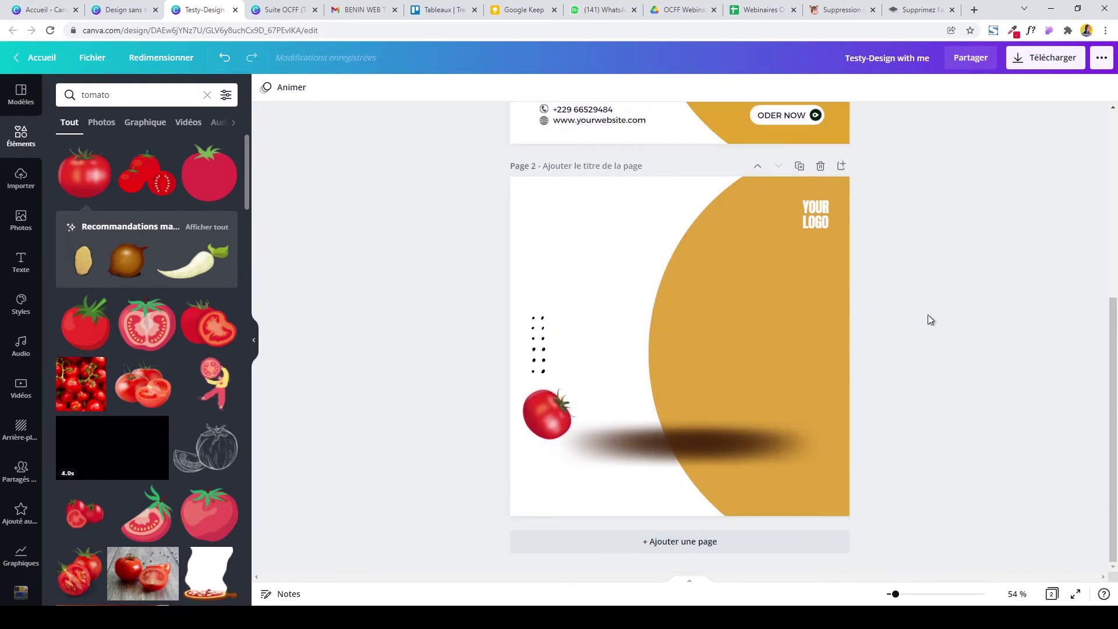
left_click(941, 302)
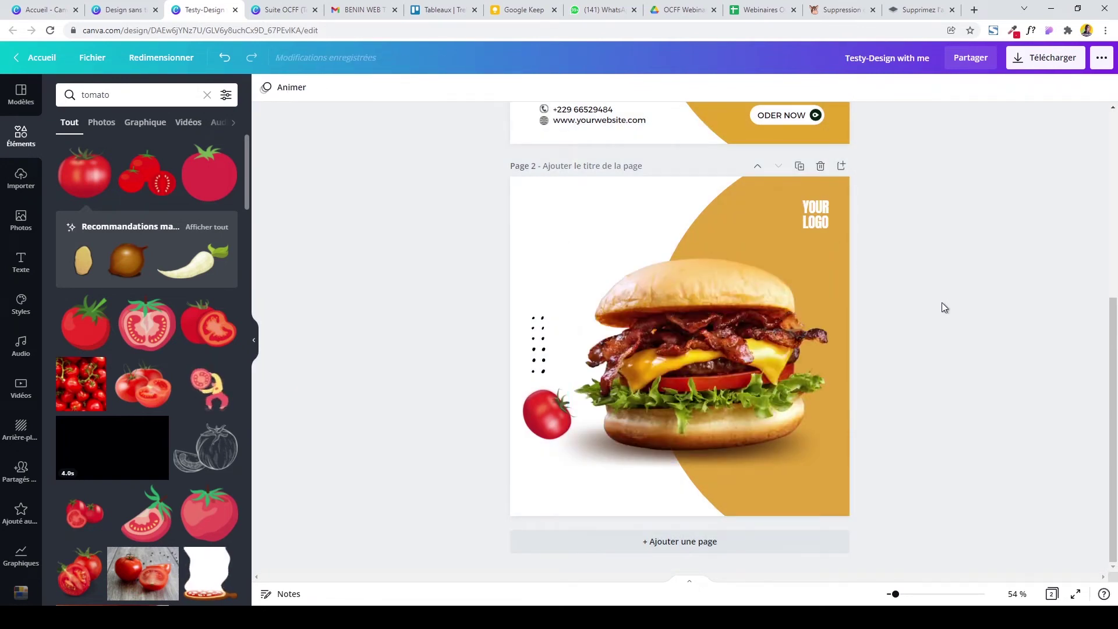
Nudge the burger slightly lower and the dots graphic down a little.
left_click(739, 339)
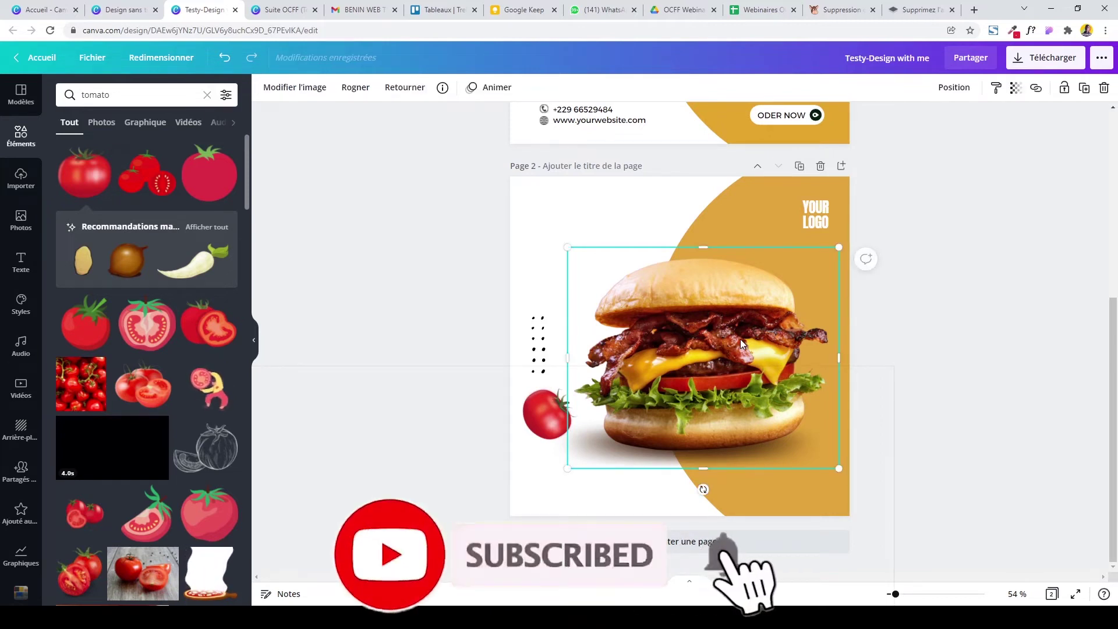
left_click_drag(739, 340, 739, 341)
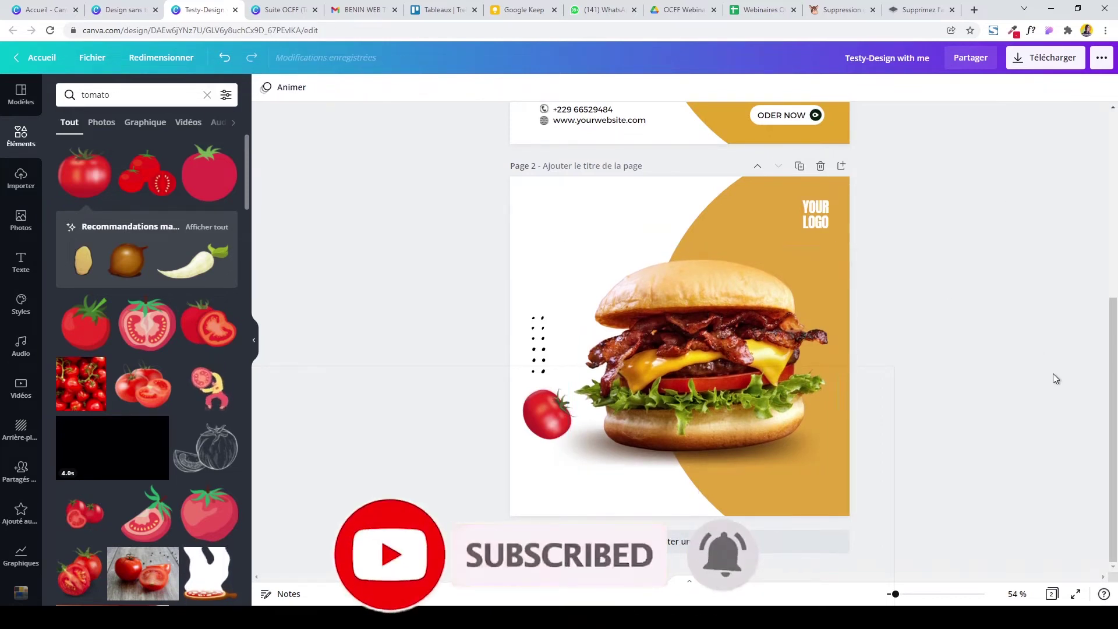
mouse_move(1113, 452)
left_mouse_down()
mouse_move(1116, 364)
mouse_move(911, 477)
left_mouse_up()
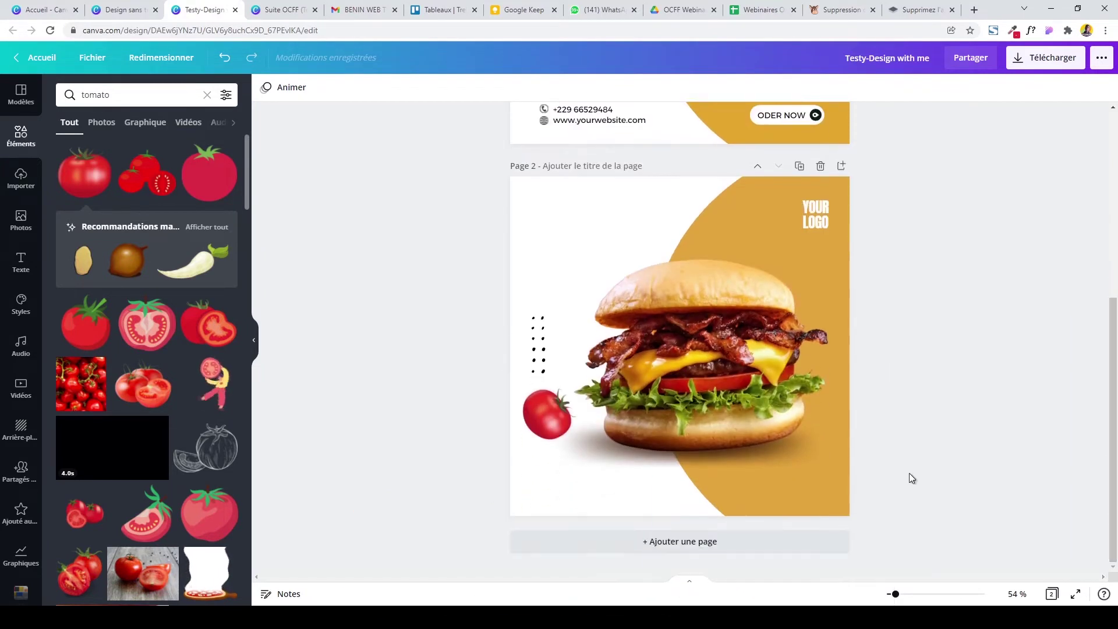
left_click(546, 348)
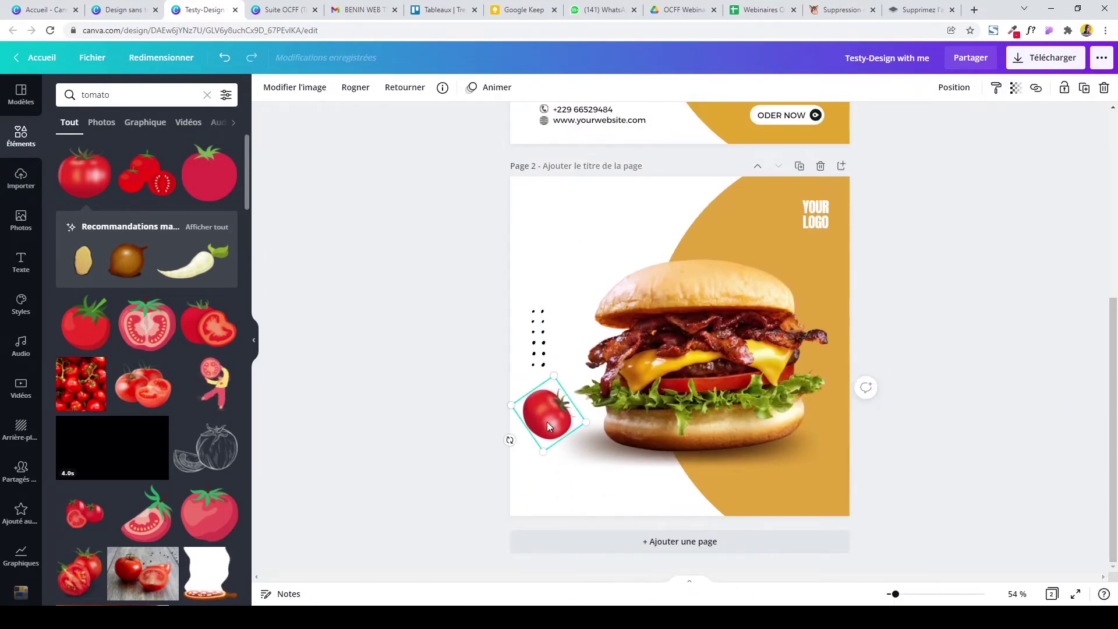
key("shift+Down")
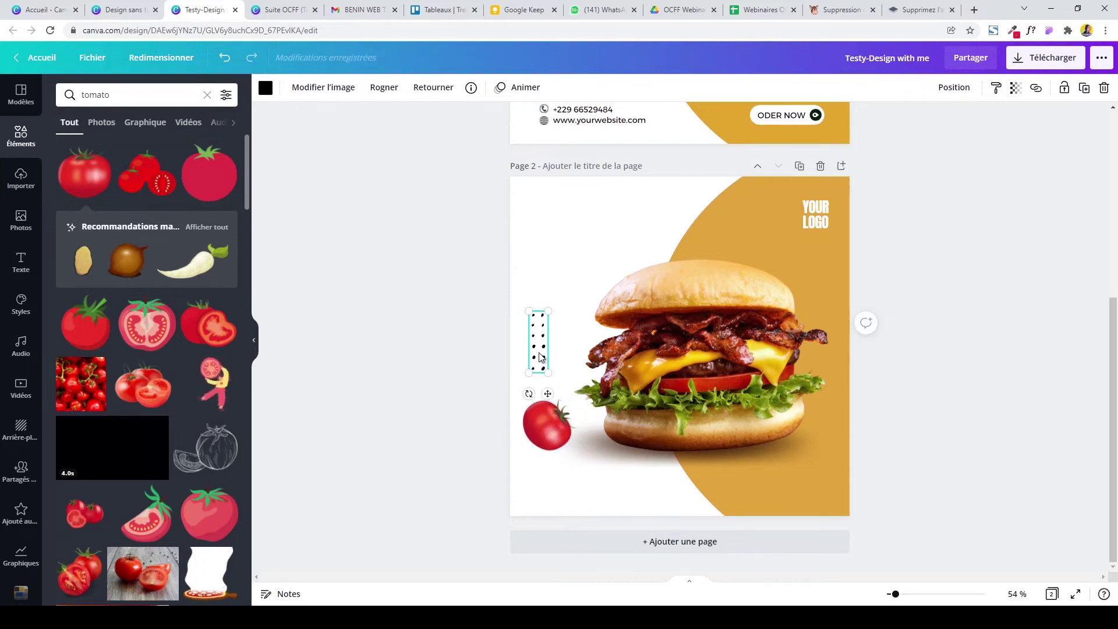
key("Escape")
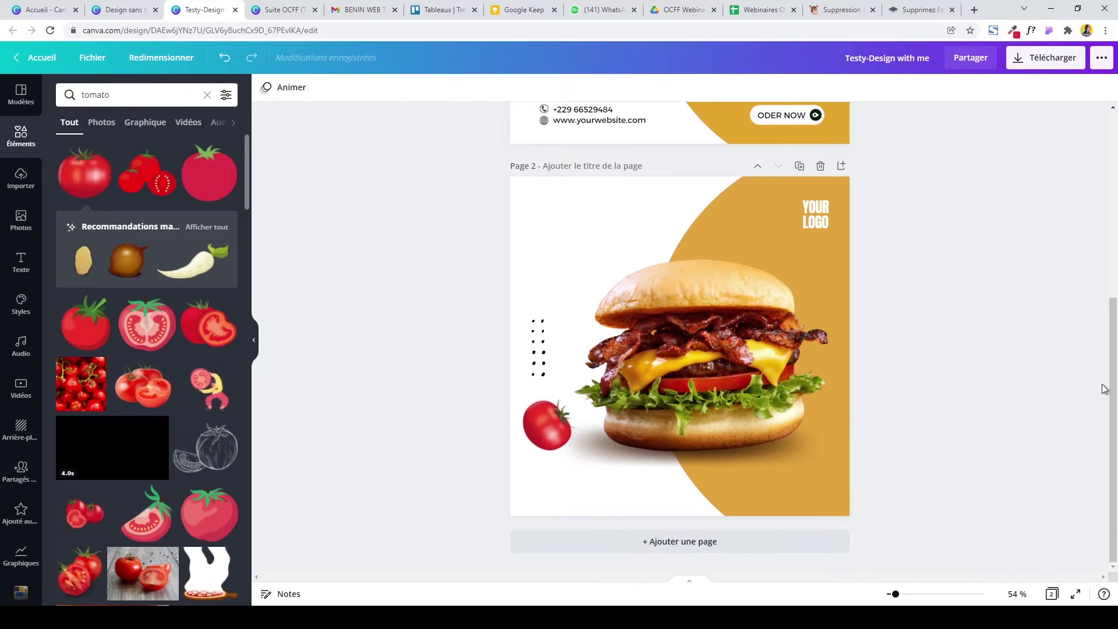
mouse_move(1113, 389)
left_mouse_down()
mouse_move(1116, 159)
mouse_move(1116, 344)
left_mouse_up()
Duplicate the tomato and move the copy to the top of page 2.
left_click(532, 421)
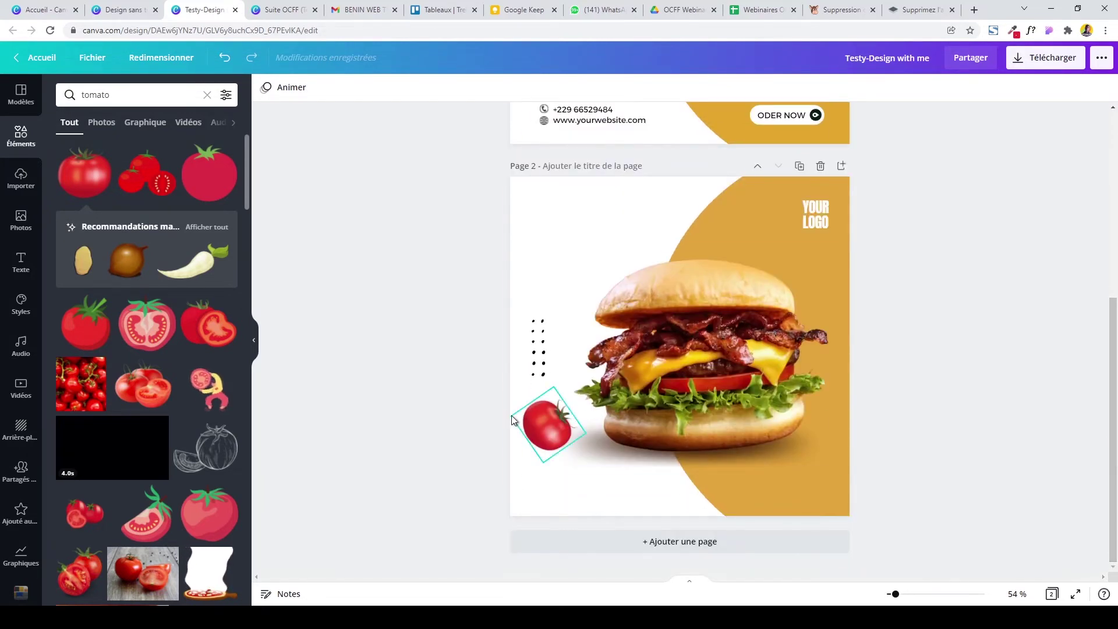
key("ctrl+d")
left_click_drag(532, 421, 688, 208)
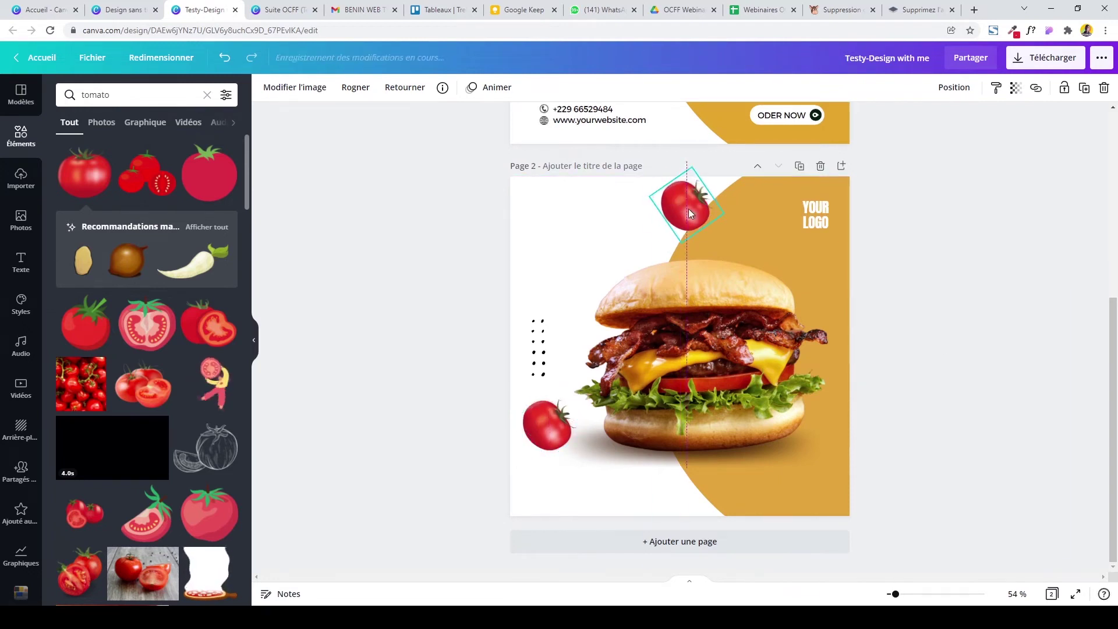
left_click_drag(1114, 506, 1086, 327)
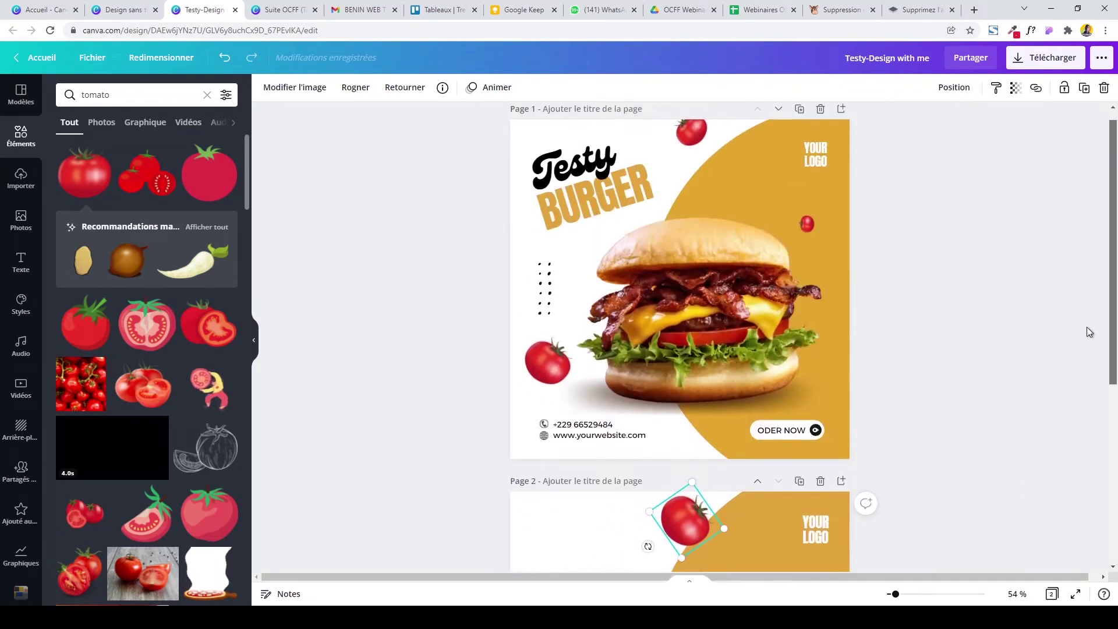
Flip the top tomato copy and rotate it to about 136°.
left_click(703, 522)
left_click(405, 88)
left_click(426, 120)
left_click(427, 119)
left_click(429, 142)
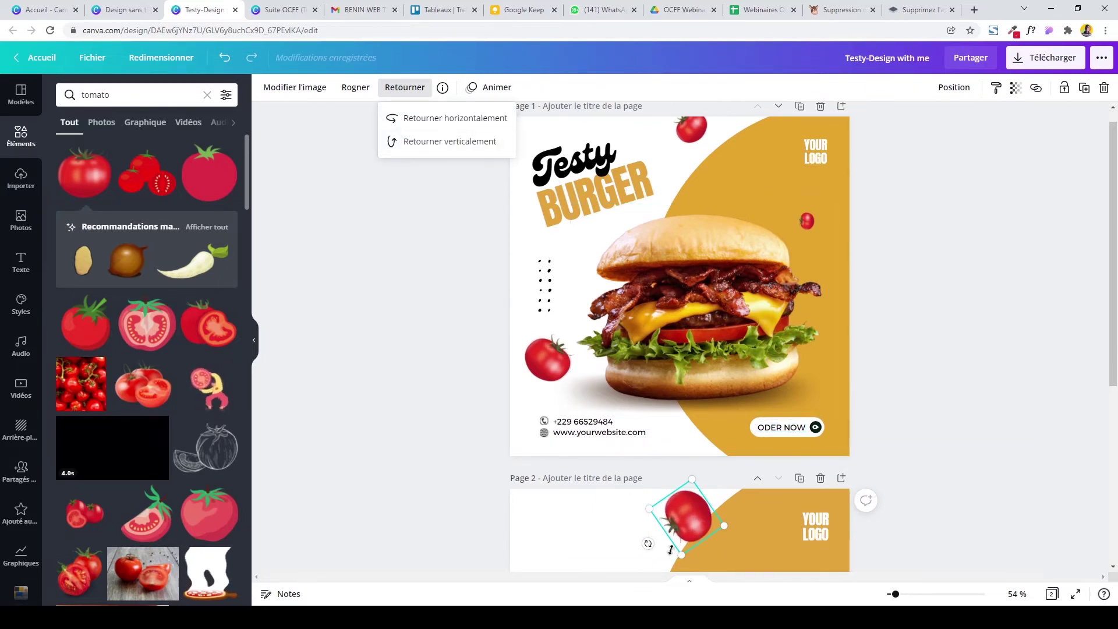
left_click(647, 543)
mouse_move(647, 543)
left_mouse_down()
mouse_move(662, 499)
mouse_move(696, 515)
mouse_move(681, 499)
mouse_move(679, 527)
left_mouse_up()
left_click(987, 348)
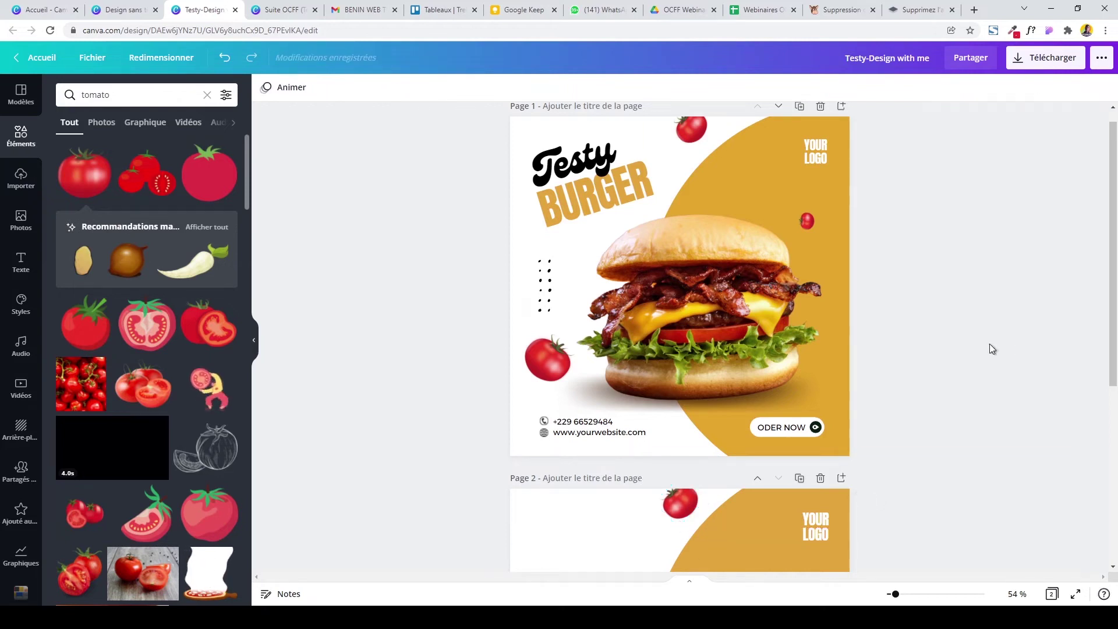
Nudge the top tomato a little to the left.
double_click(670, 513)
left_click(944, 395)
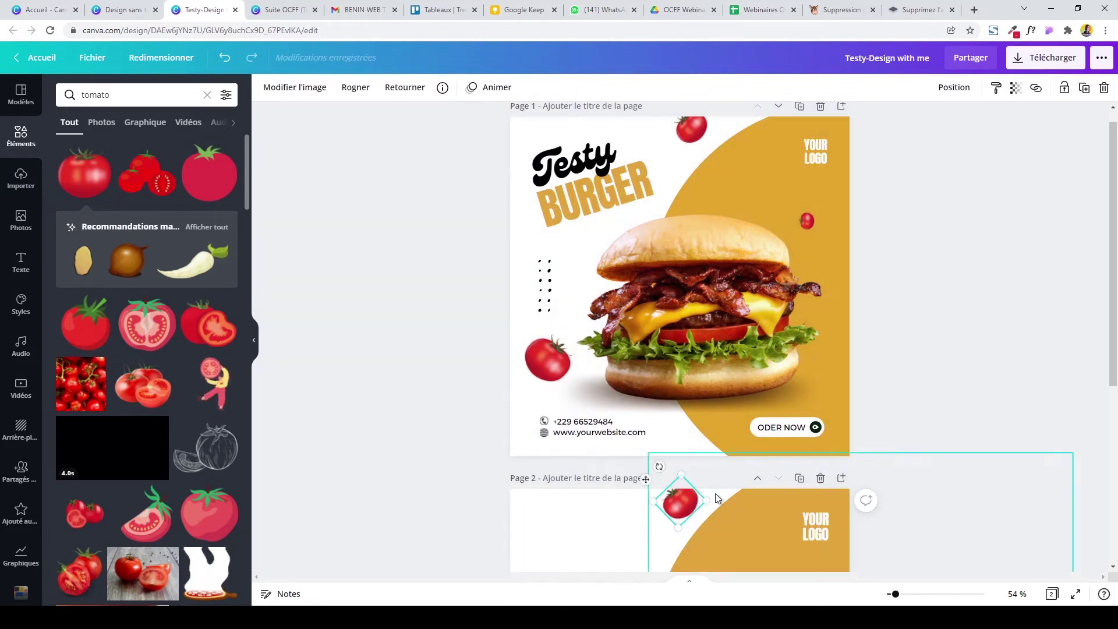
key("shift+Left")
key("shift+Left")
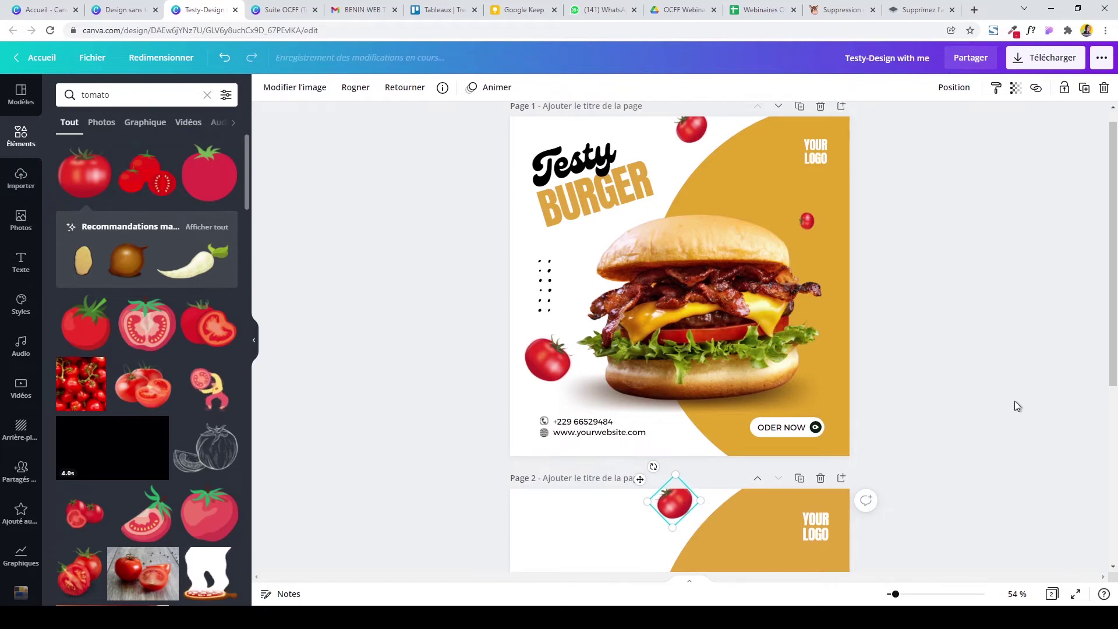
key("shift+Left")
left_click(1014, 402)
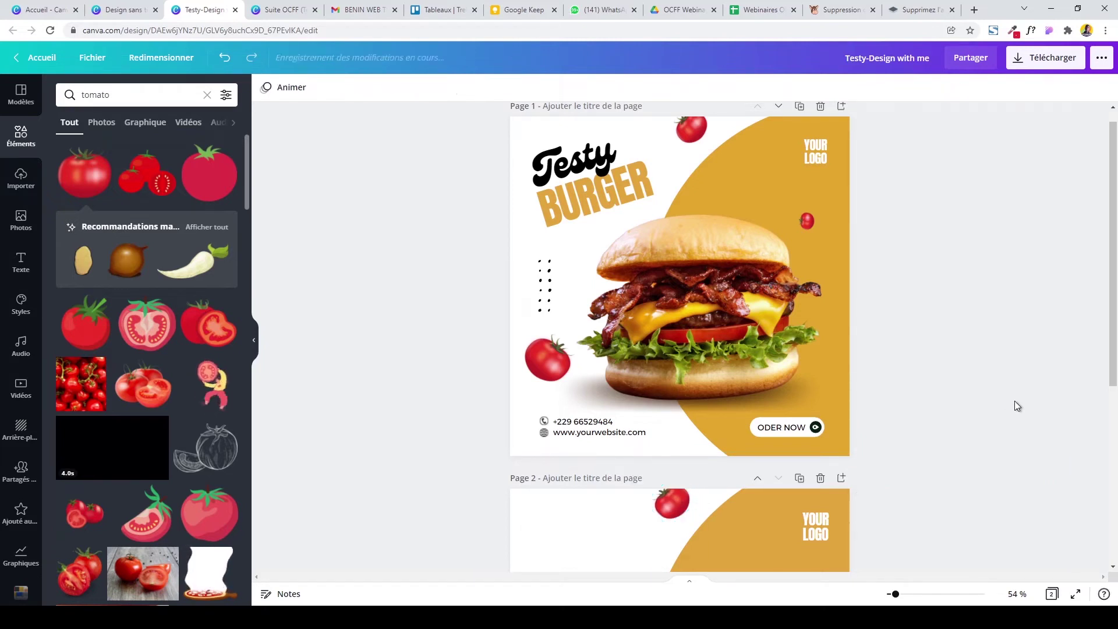
Place a small tomato beside YOUR LOGO and rotate it.
left_click(676, 505)
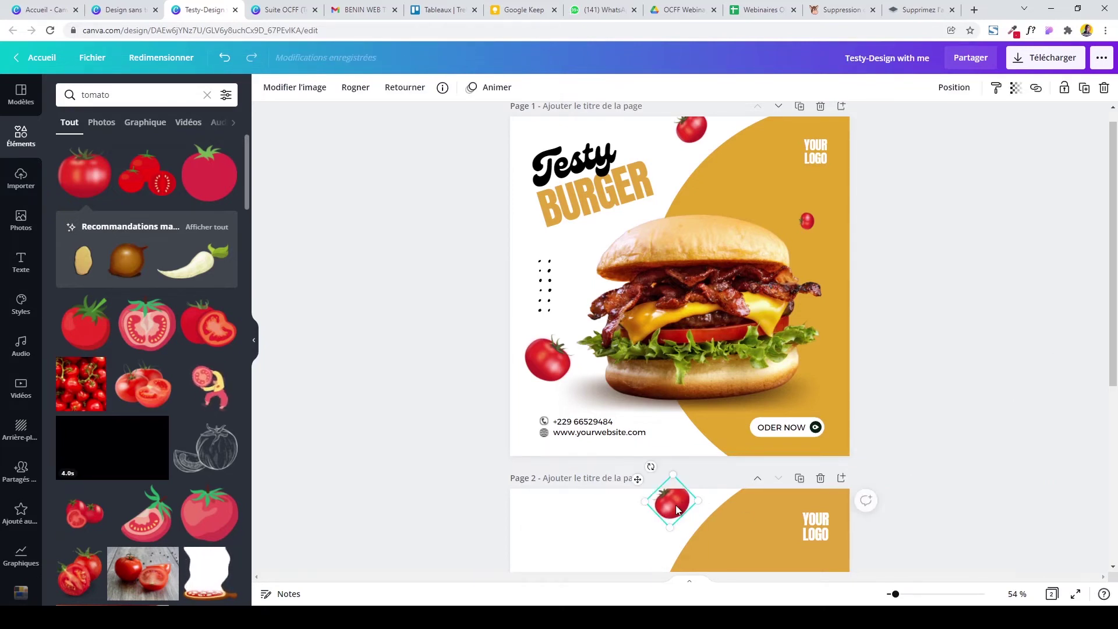
left_click_drag(784, 525, 783, 546)
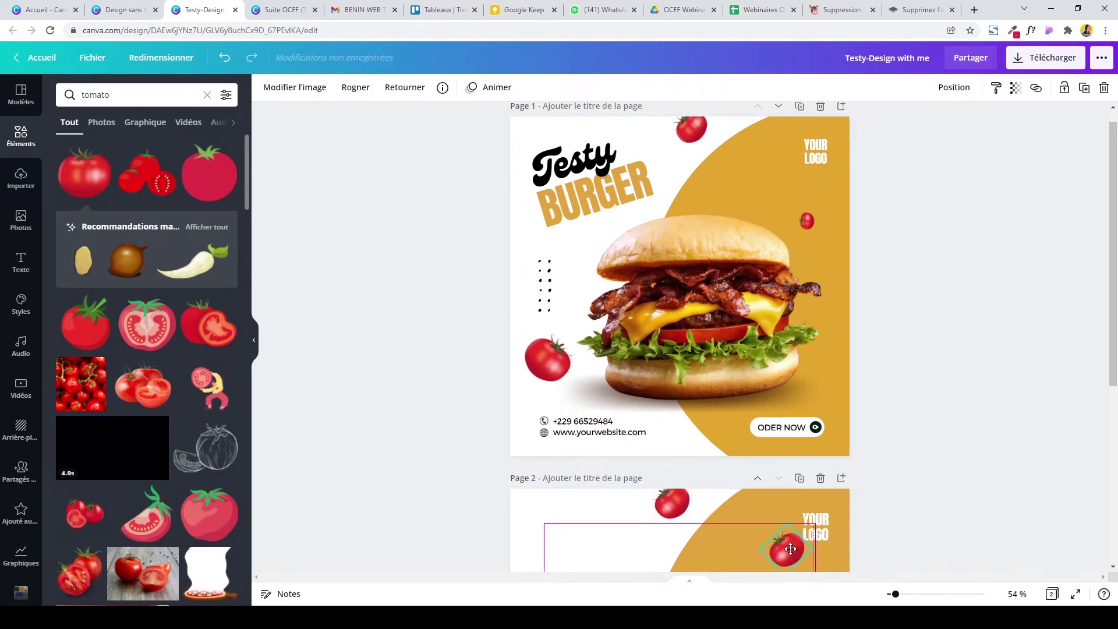
scroll(858, 373, "down", 3)
left_click(858, 373)
left_click(788, 357)
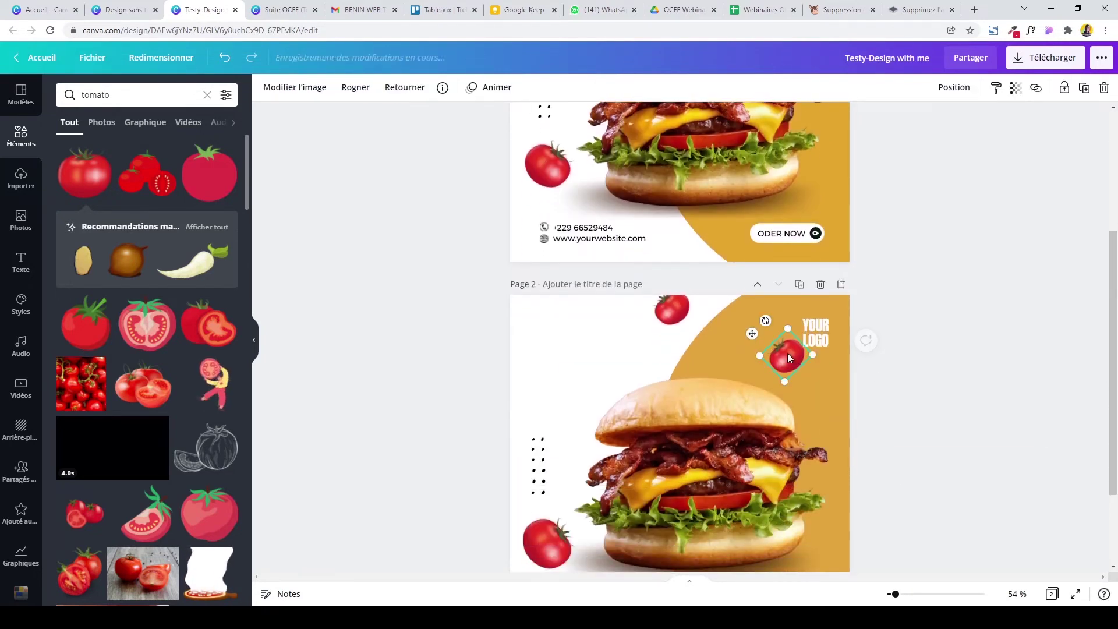
mouse_move(764, 327)
left_mouse_down()
mouse_move(773, 357)
mouse_move(786, 356)
mouse_move(766, 357)
mouse_move(801, 425)
left_mouse_up()
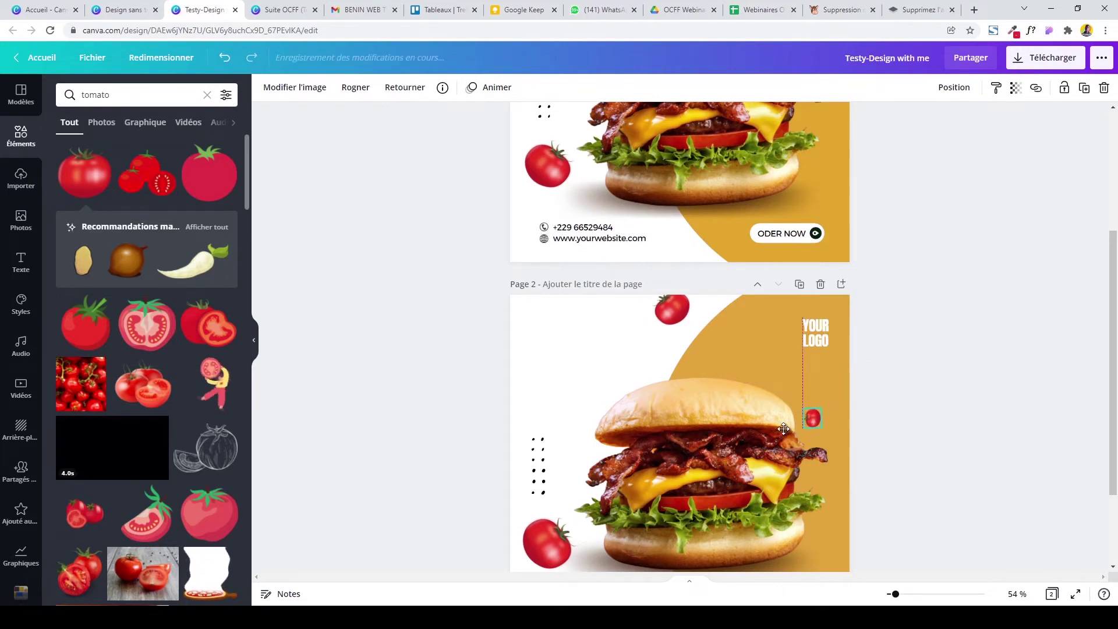
left_click(856, 419)
Move the small tomato up just below YOUR LOGO.
left_click_drag(1115, 379, 1117, 261)
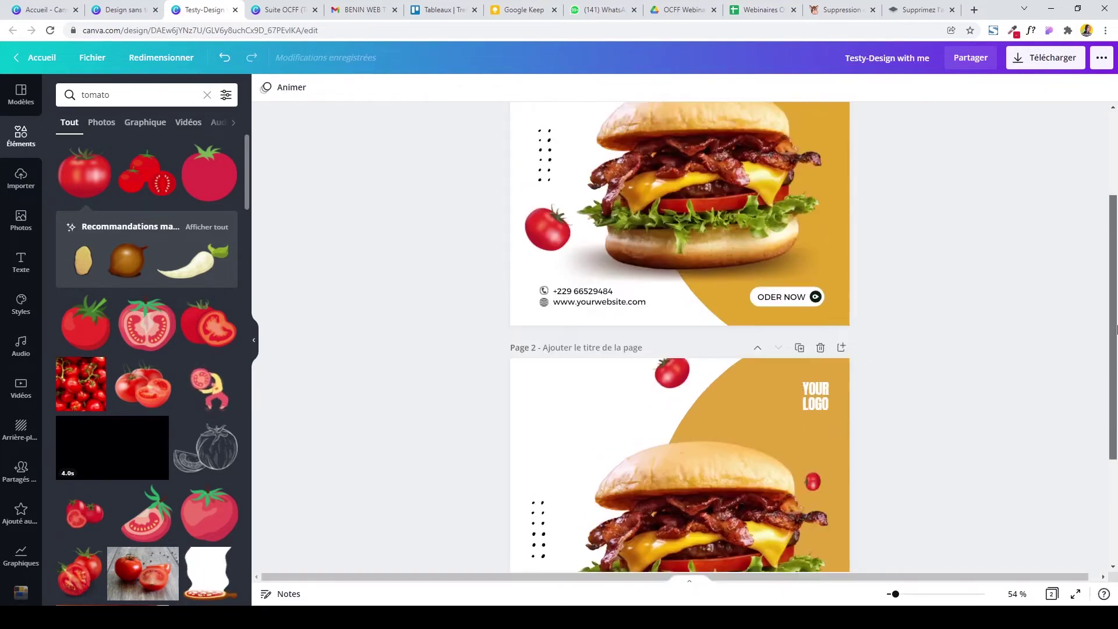
scroll(1098, 262, "down", 5)
scroll(1097, 262, "down", 1)
scroll(1097, 262, "up", 6)
scroll(1100, 260, "up", 1)
scroll(1102, 258, "down", 3)
scroll(1102, 259, "down", 2)
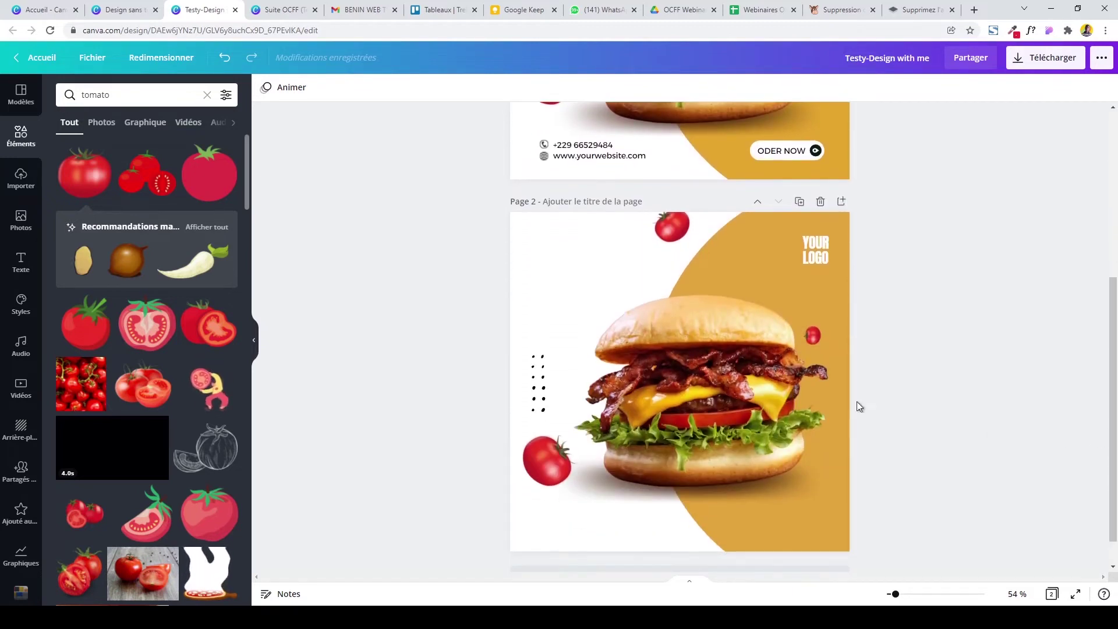
left_click_drag(811, 334, 809, 309)
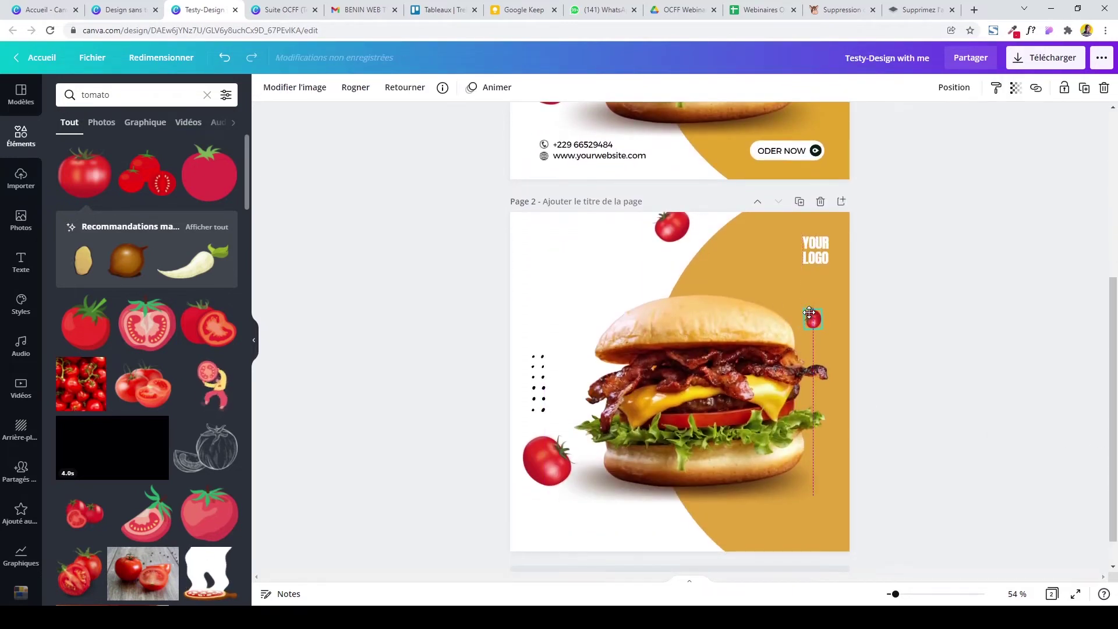
mouse_move(1114, 422)
left_mouse_down()
mouse_move(1114, 330)
mouse_move(1115, 422)
left_mouse_up()
Resize the burger from its top-right corner and settle the small tomato's position.
left_click(790, 338)
left_click_drag(840, 278, 807, 315)
left_click(866, 298)
left_click(814, 313)
left_click(918, 259)
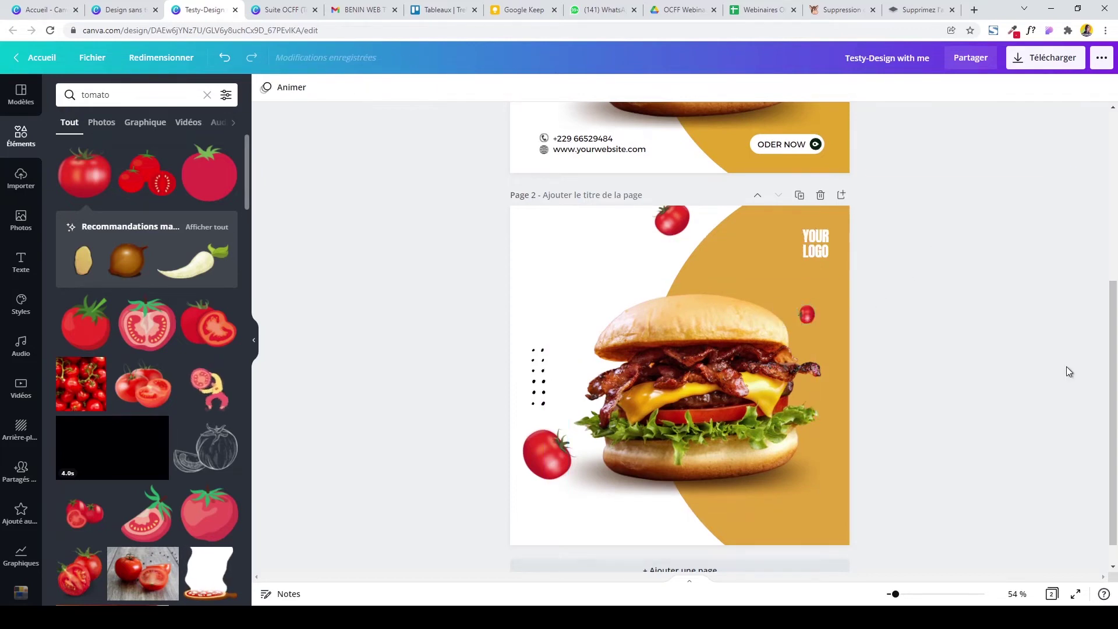
left_click_drag(1114, 384, 1114, 221)
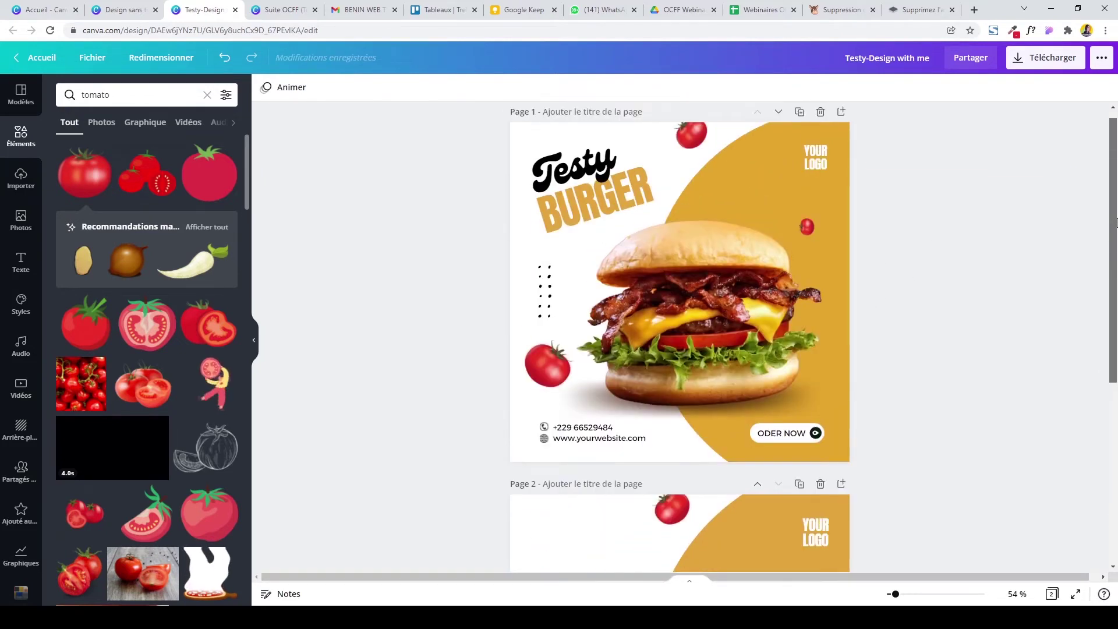
Add a black BURGER text, tilted about -14° and enlarged, at page 2's upper-left.
scroll(1116, 222, "down", 5)
key("t")
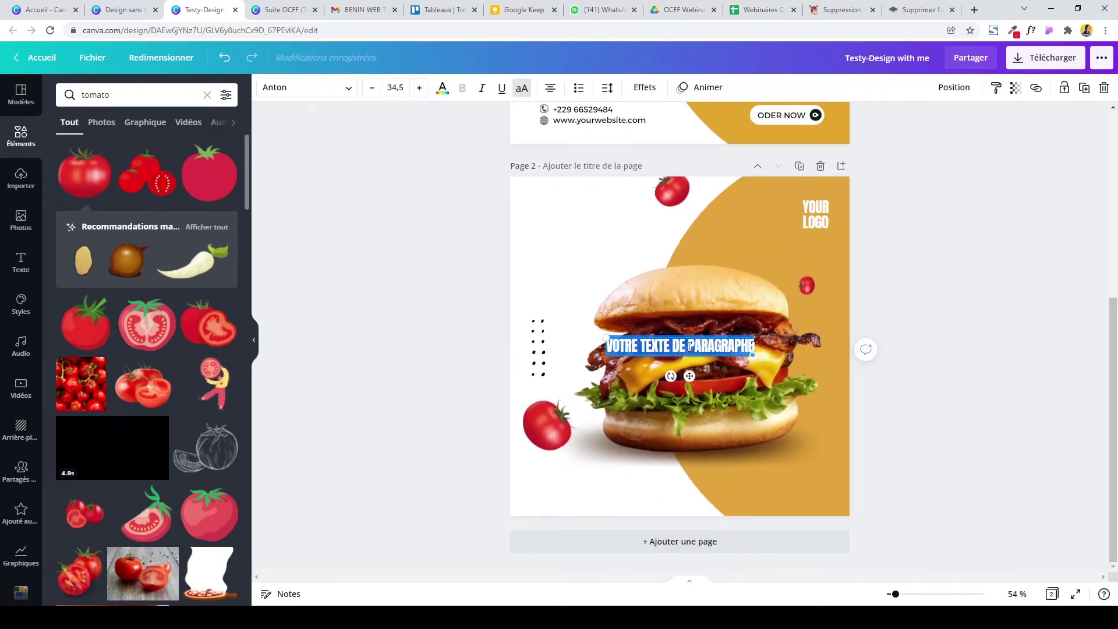
type("BURGER")
mouse_move(670, 375)
left_mouse_down()
mouse_move(688, 391)
mouse_move(695, 381)
left_mouse_up()
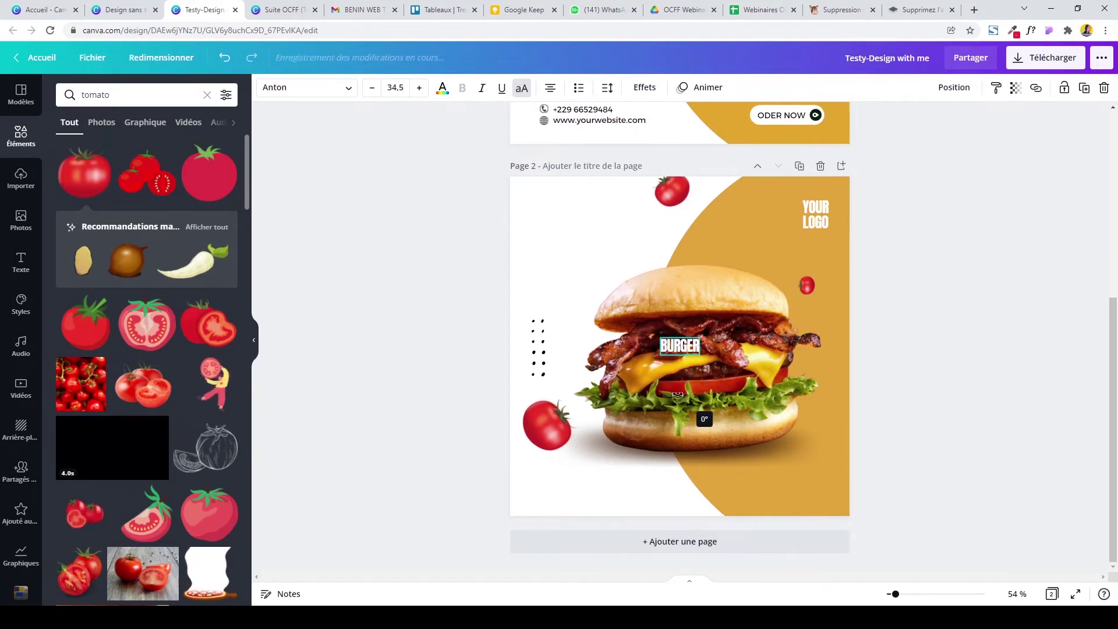
left_click_drag(660, 348, 536, 234)
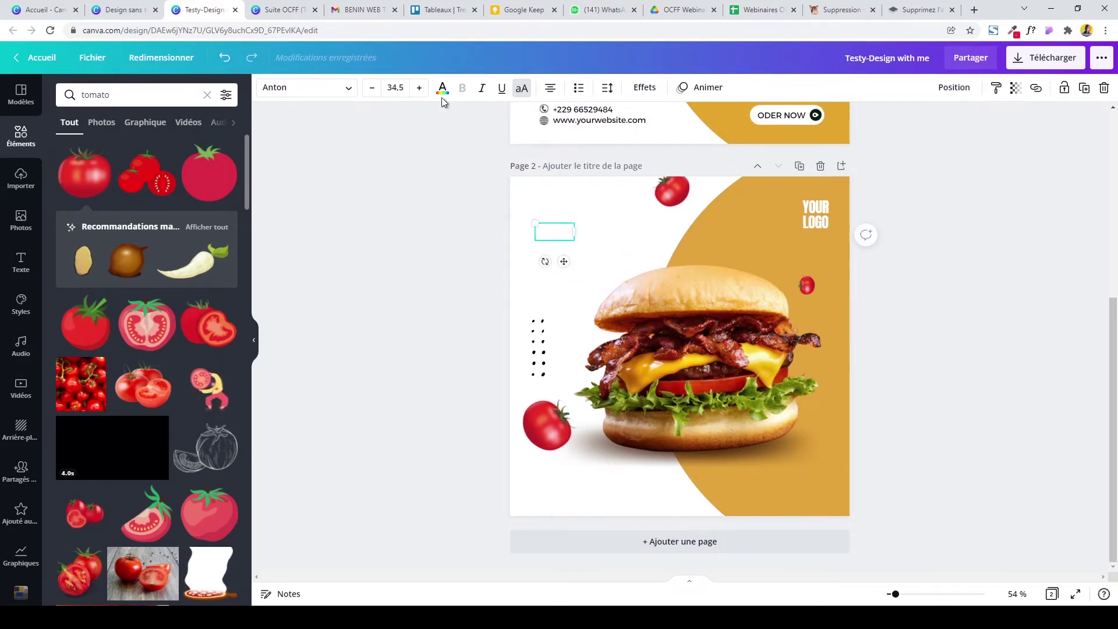
left_click(443, 87)
left_click(110, 154)
type("BURGER")
left_click_drag(574, 241, 611, 258)
left_click(574, 239)
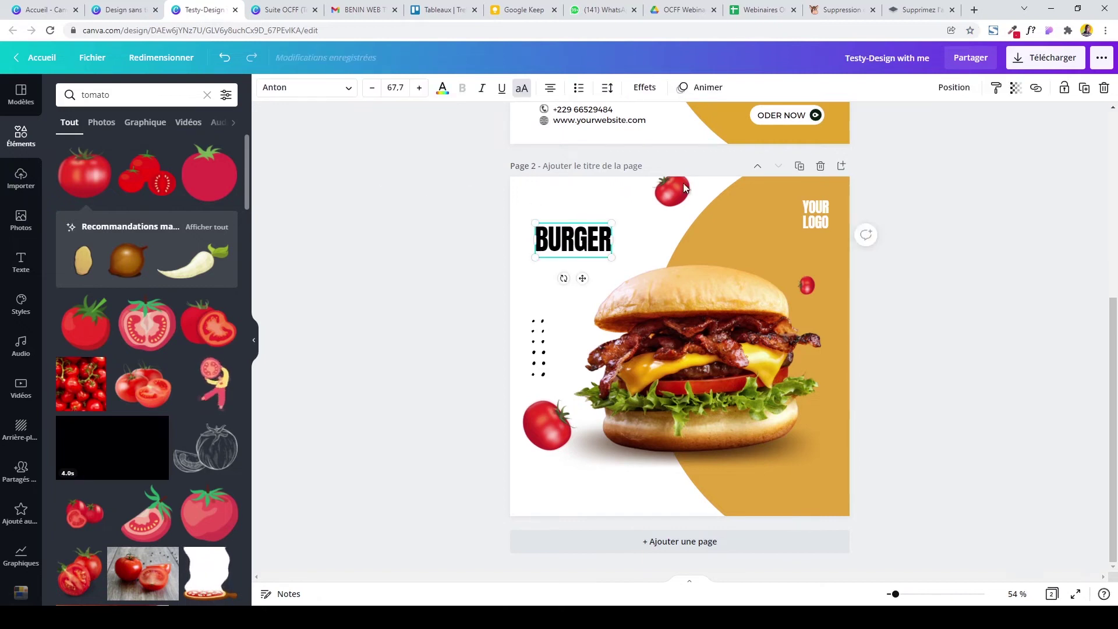
Duplicate the BURGER text and change the copy to read TESTY.
left_click(1082, 88)
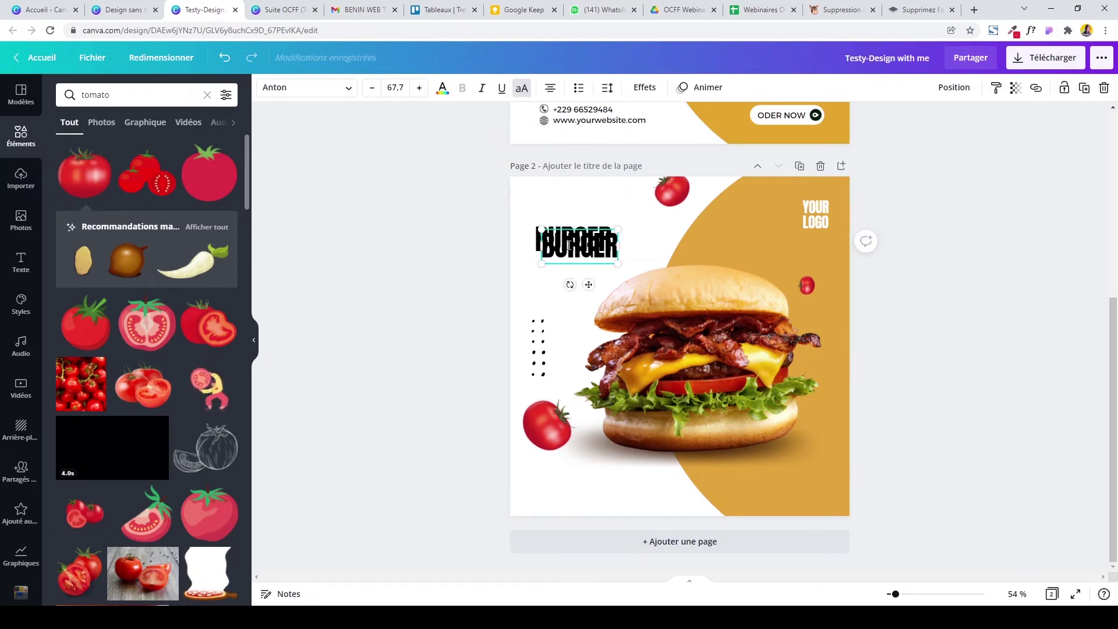
double_click(569, 245)
type("TESTY")
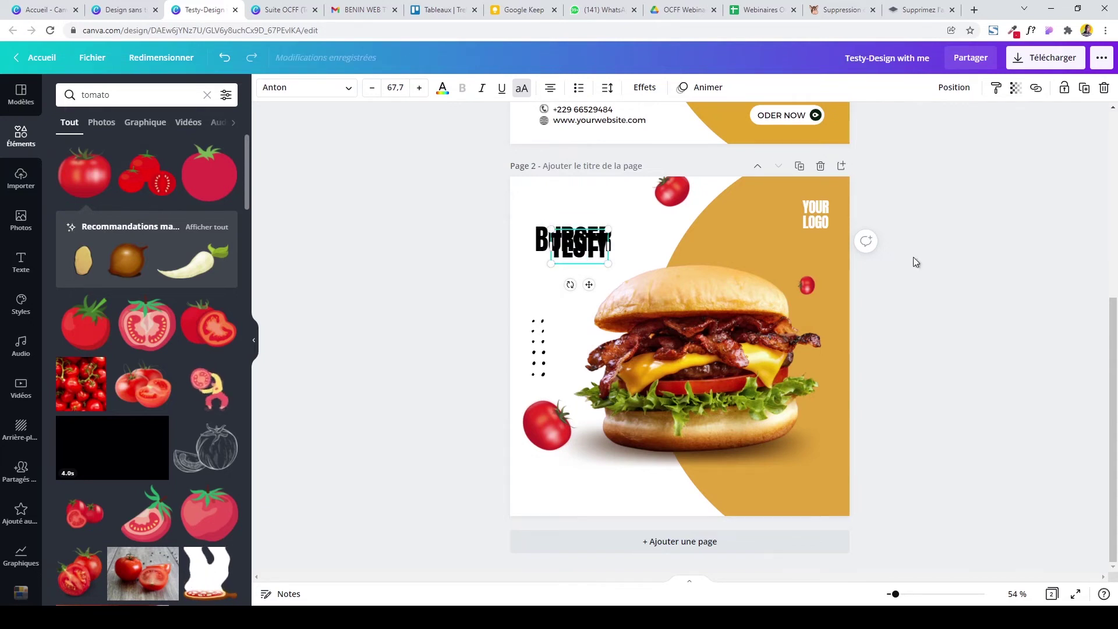
scroll(915, 262, "up", 2)
scroll(916, 262, "up", 5)
scroll(698, 291, "down", 5)
key("Escape")
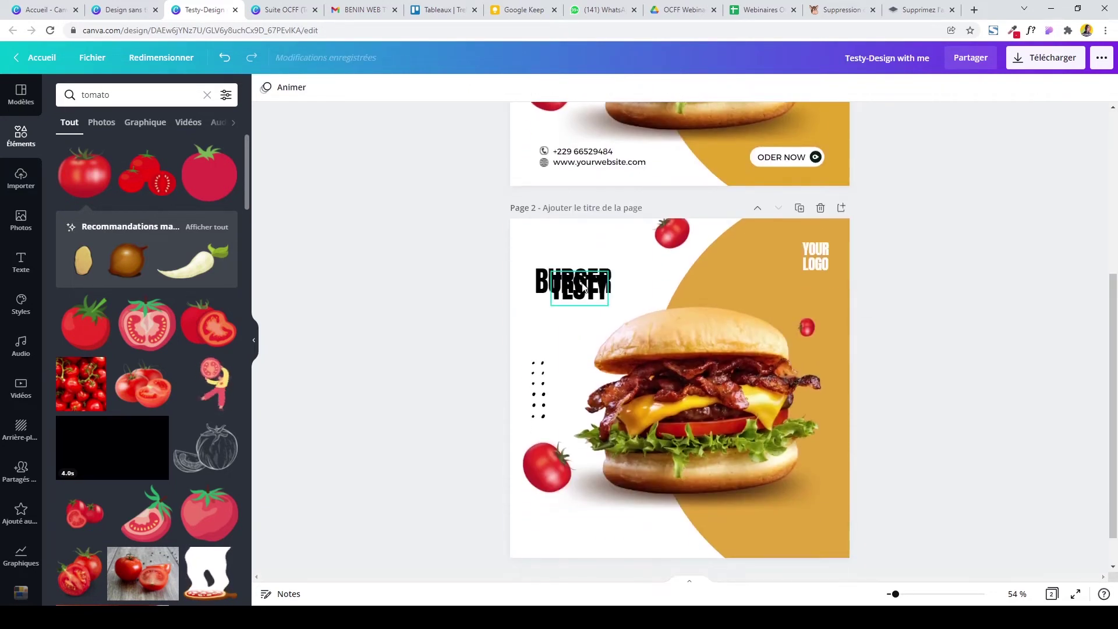
left_click(582, 285)
Set the copy to the Genty font, place it above BURGER, and make it 'Testy' case.
left_click(307, 87)
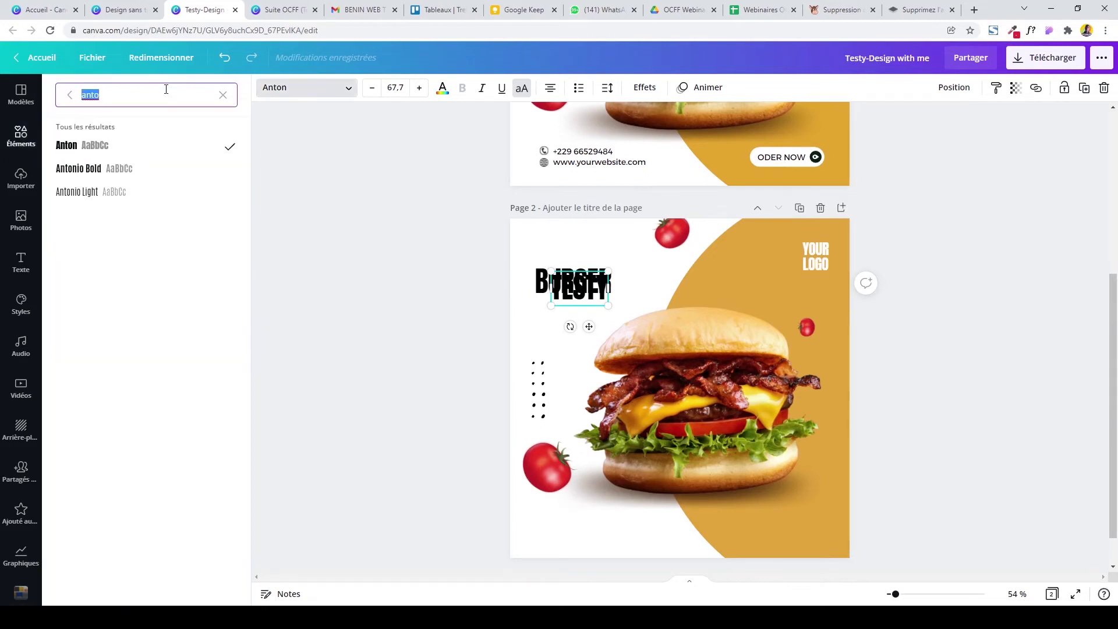
type("genty")
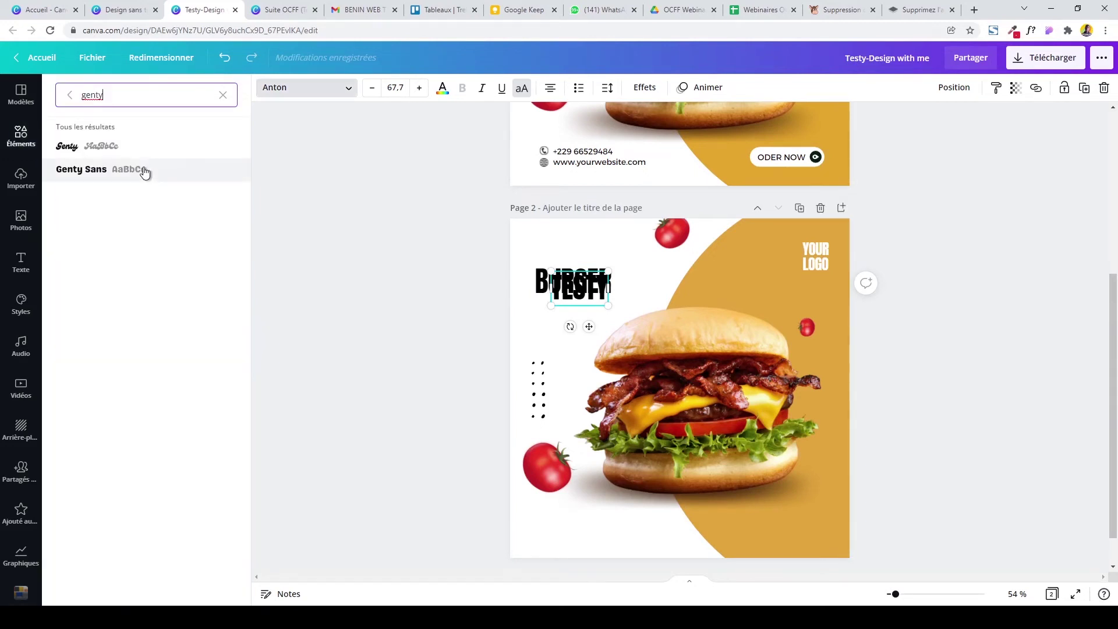
left_click(137, 148)
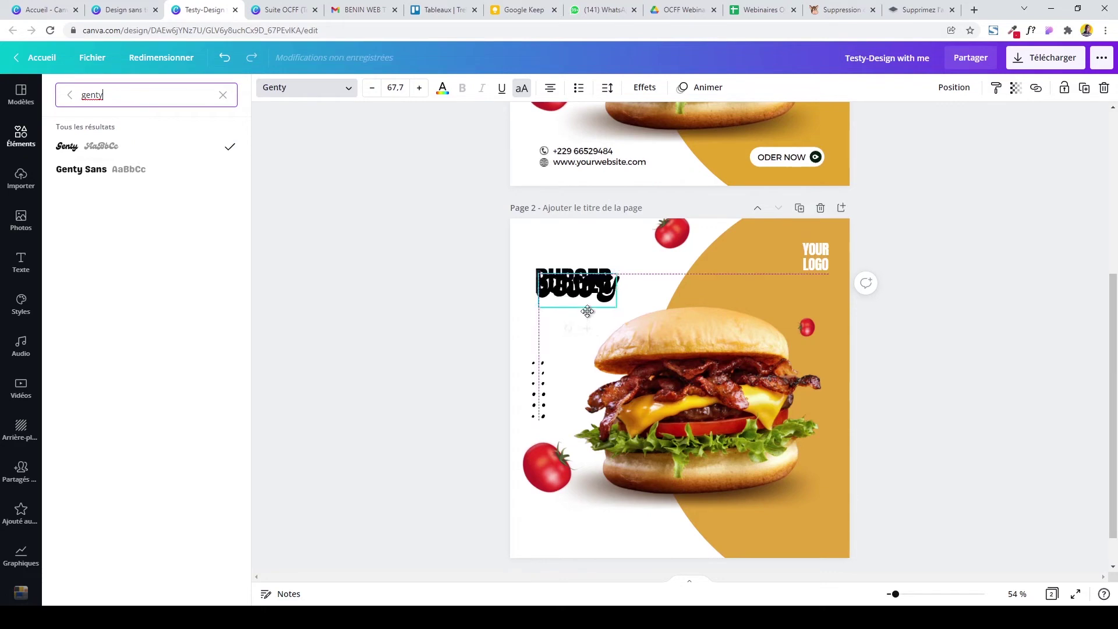
left_click_drag(593, 328, 583, 296)
left_click(522, 89)
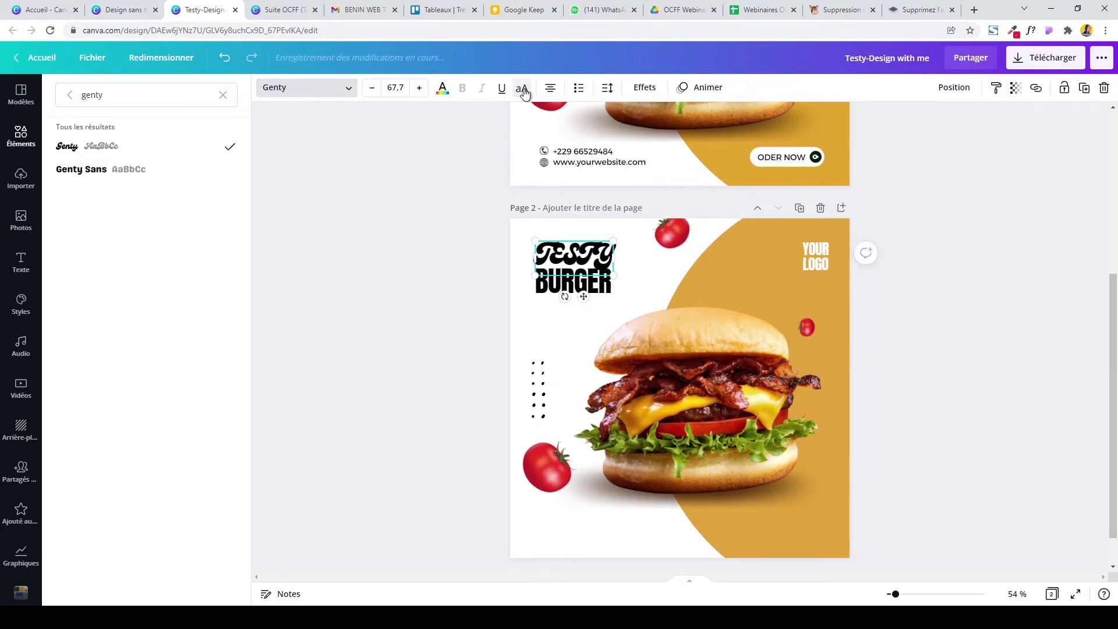
left_click(429, 229)
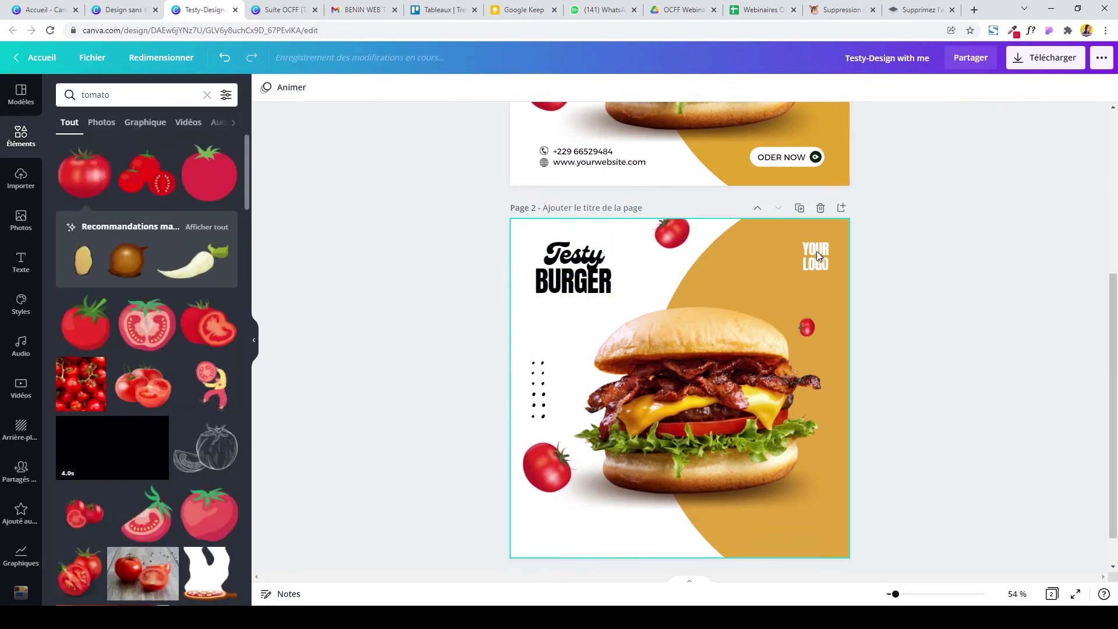
Make the Testy text gold.
mouse_move(1113, 297)
left_mouse_down()
mouse_move(1113, 169)
mouse_move(1113, 280)
left_mouse_up()
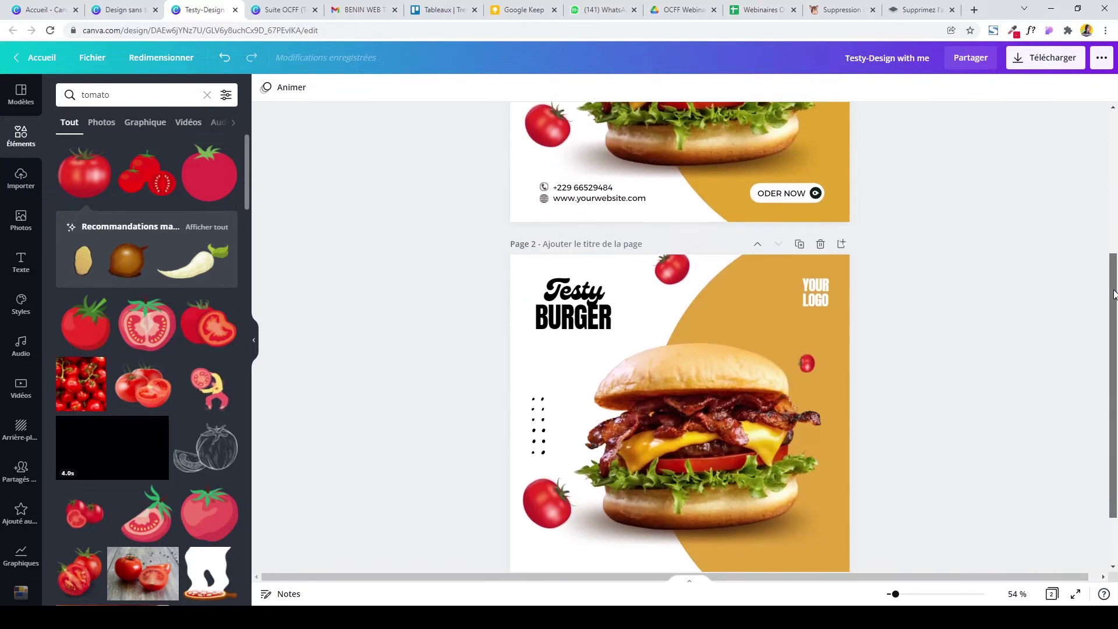
left_click_drag(577, 287, 572, 294)
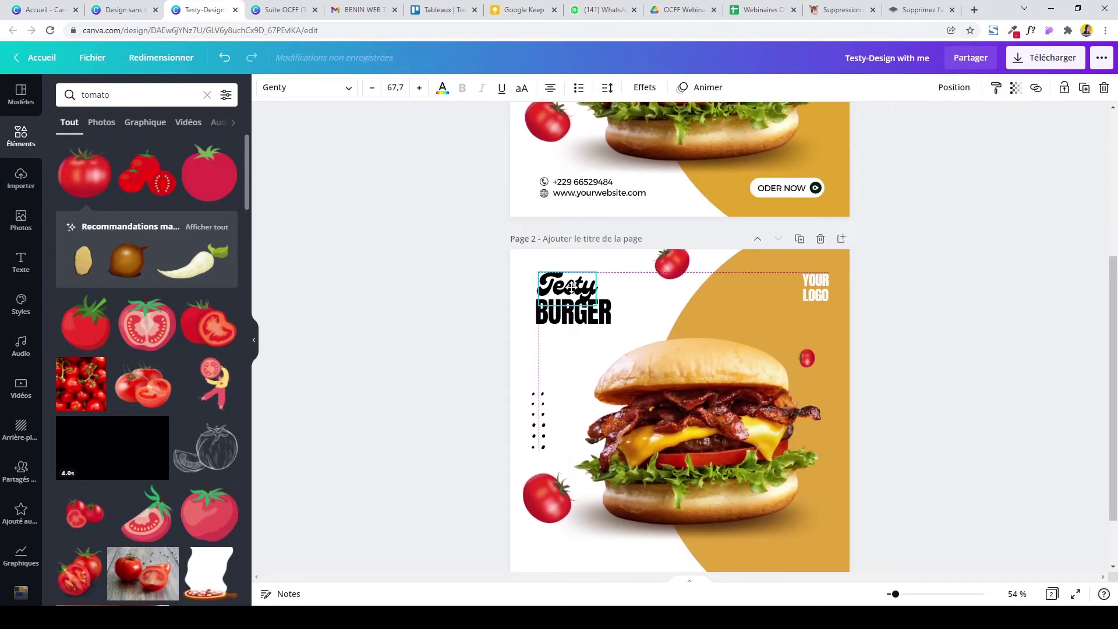
left_click(442, 90)
left_click(199, 149)
left_click(376, 191)
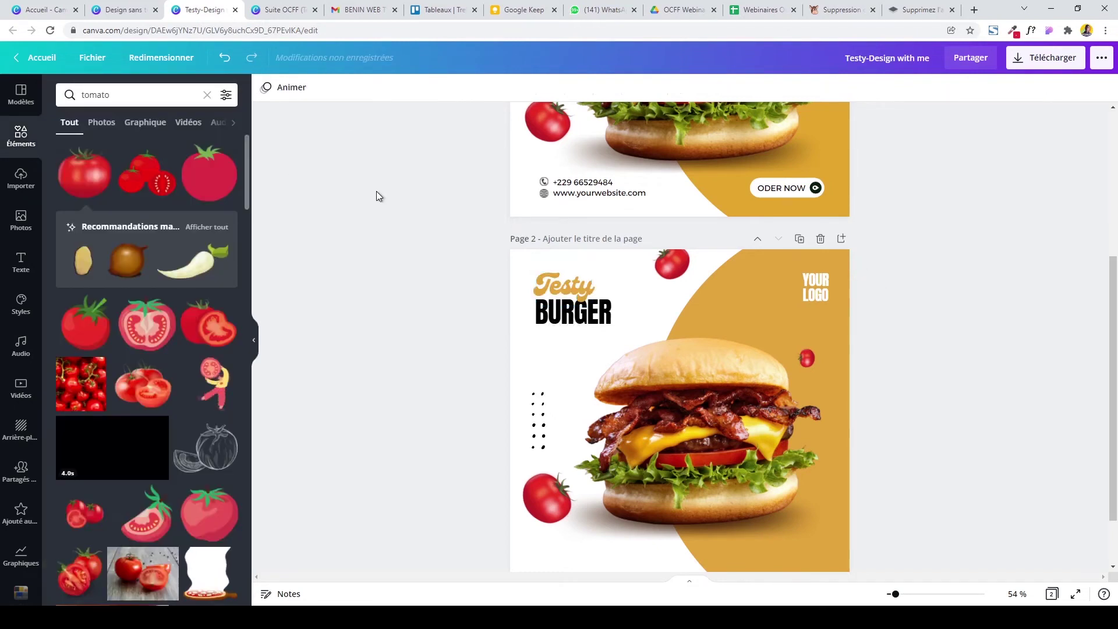
left_click_drag(1113, 302, 1114, 185)
scroll(1116, 185, "down", 3)
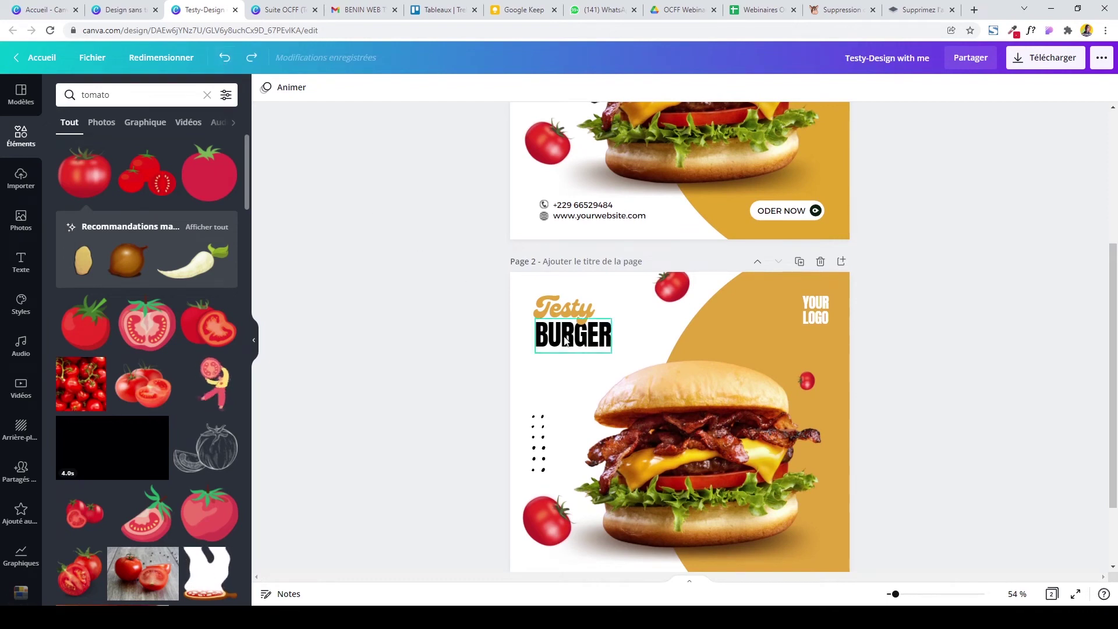
Make BURGER gold and switch Testy back to black.
left_click(565, 342)
left_click(442, 88)
left_click(193, 148)
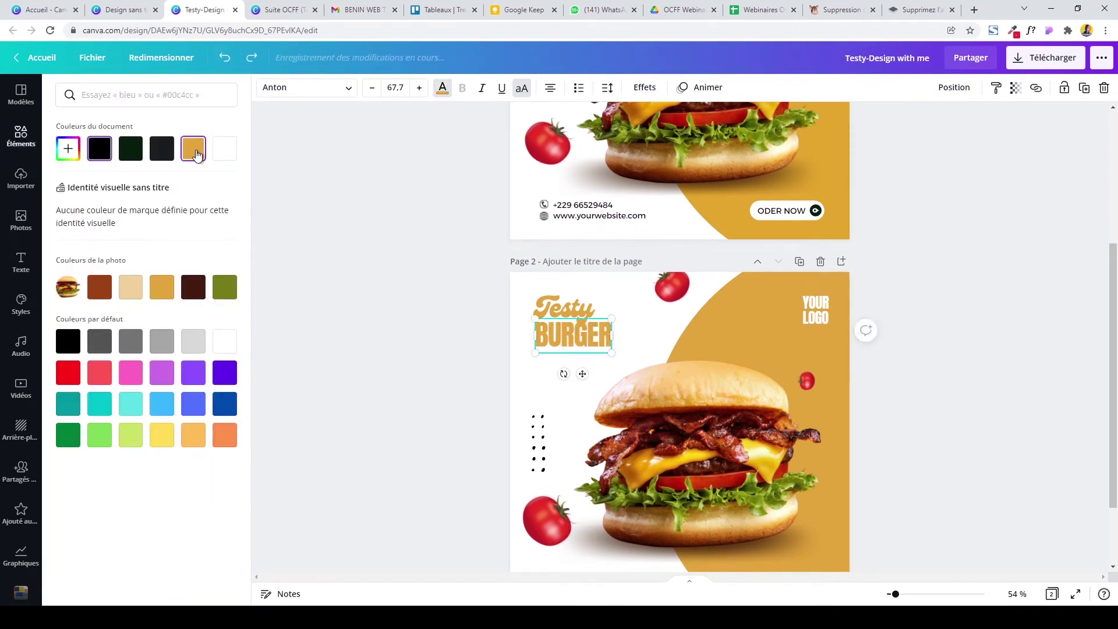
left_click(562, 307)
left_click(99, 149)
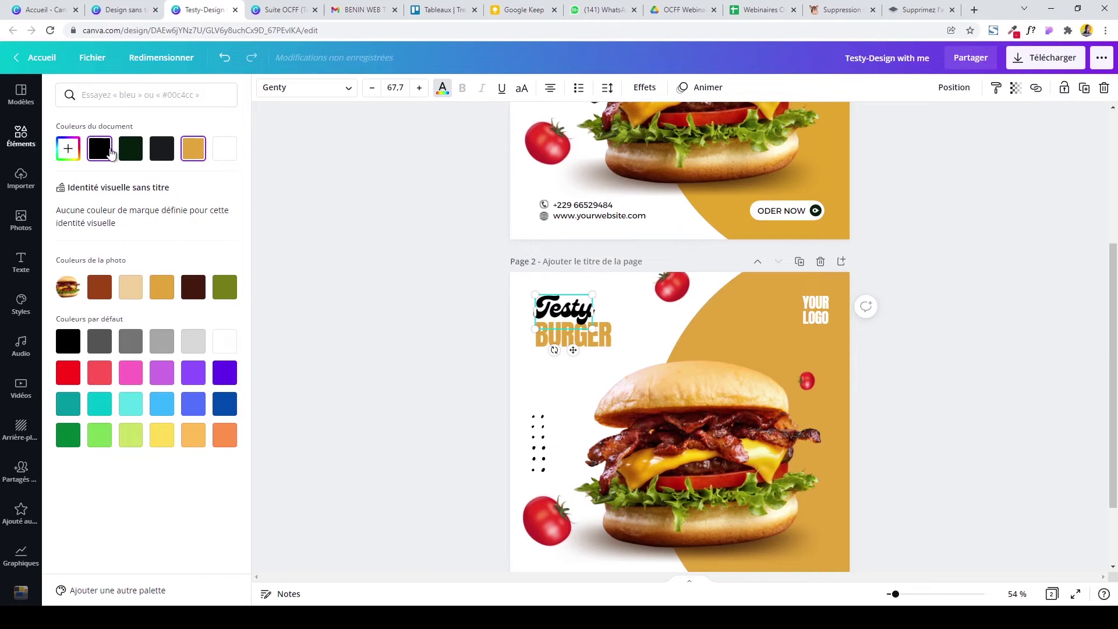
left_click(399, 236)
scroll(1116, 202, "up", 3)
scroll(1116, 203, "down", 5)
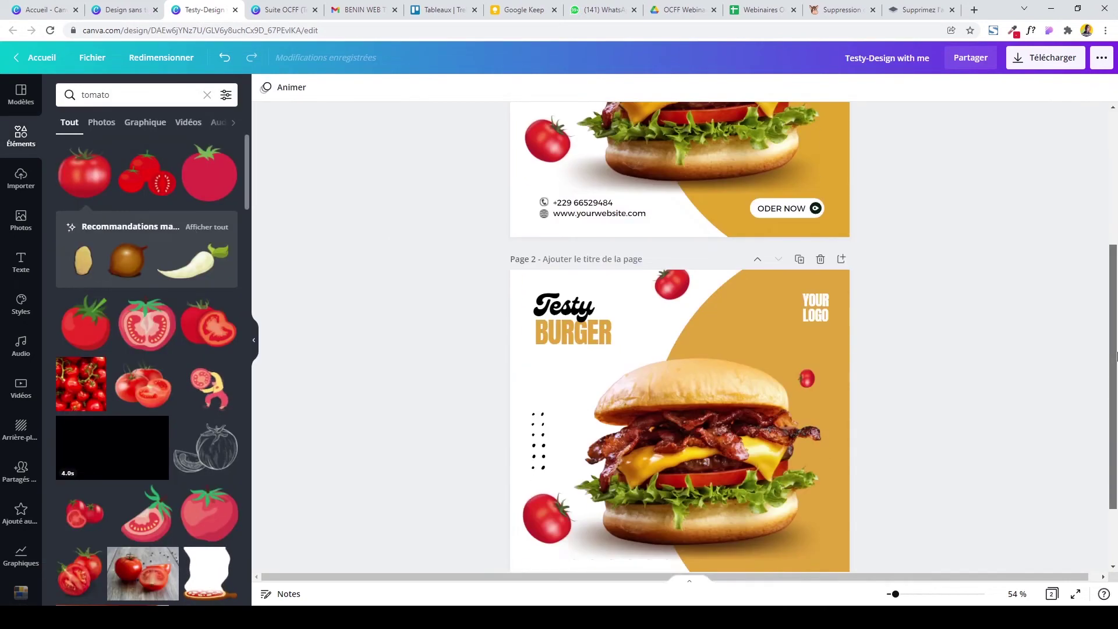
Select both Testy and BURGER lines and enlarge the title in two passes.
mouse_move(570, 274)
left_mouse_down()
mouse_move(614, 289)
mouse_move(592, 312)
left_mouse_up()
mouse_move(630, 276)
left_mouse_down()
mouse_move(656, 290)
mouse_move(640, 297)
mouse_move(617, 271)
left_mouse_up()
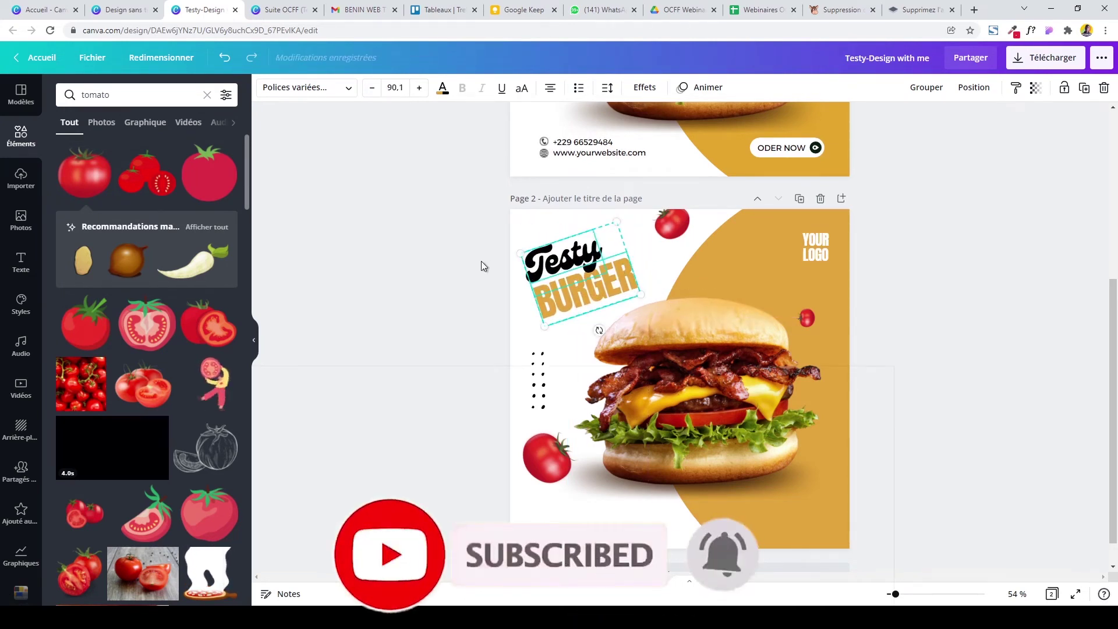
left_click(461, 260)
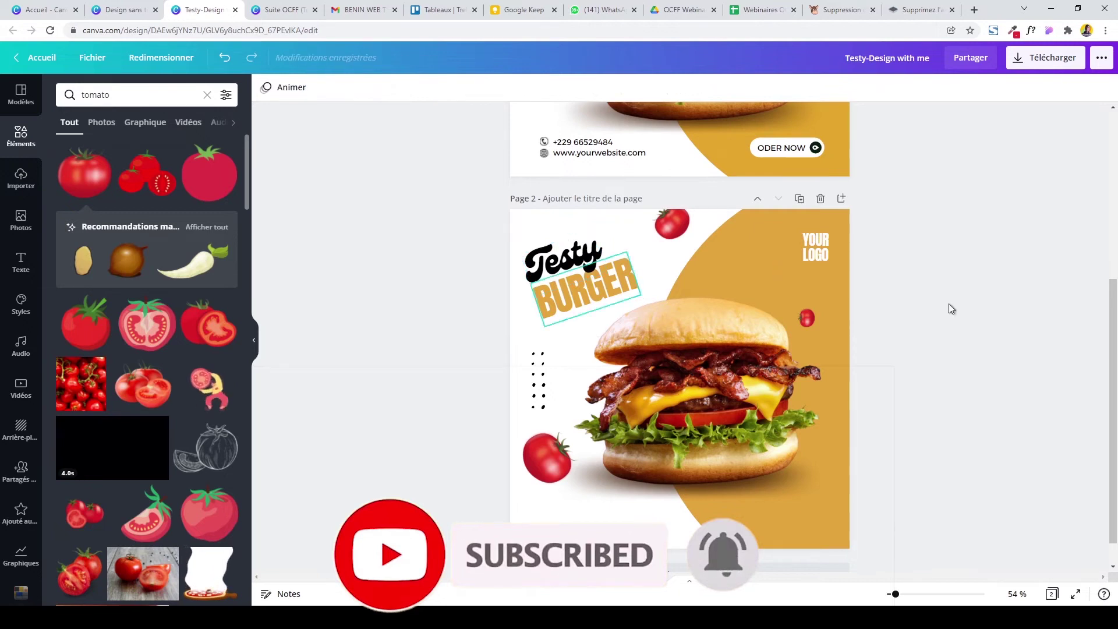
left_click_drag(1112, 413, 1114, 283)
scroll(738, 343, "down", 4)
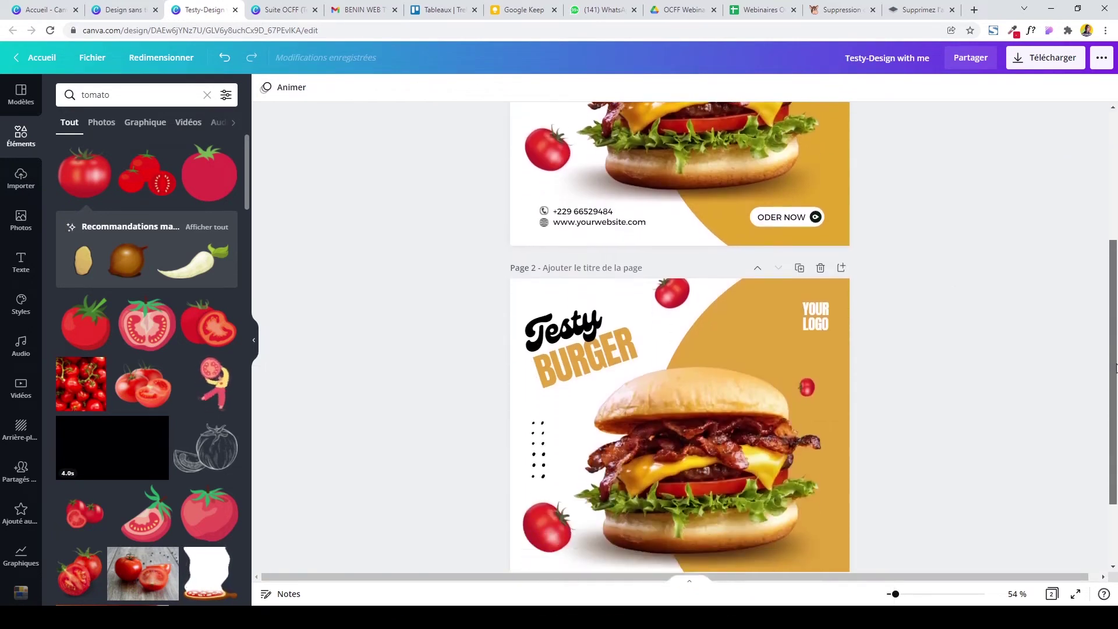
left_click_drag(446, 249, 598, 289)
left_click_drag(406, 232, 570, 289)
left_click_drag(641, 228, 648, 221)
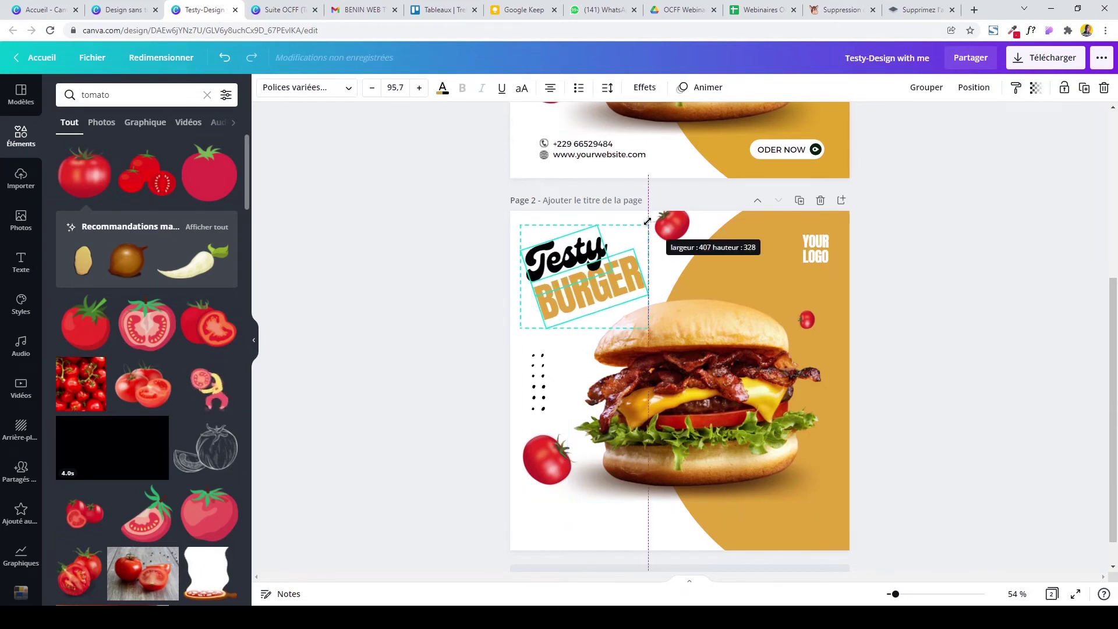
left_click(377, 233)
scroll(1115, 356, "up", 5)
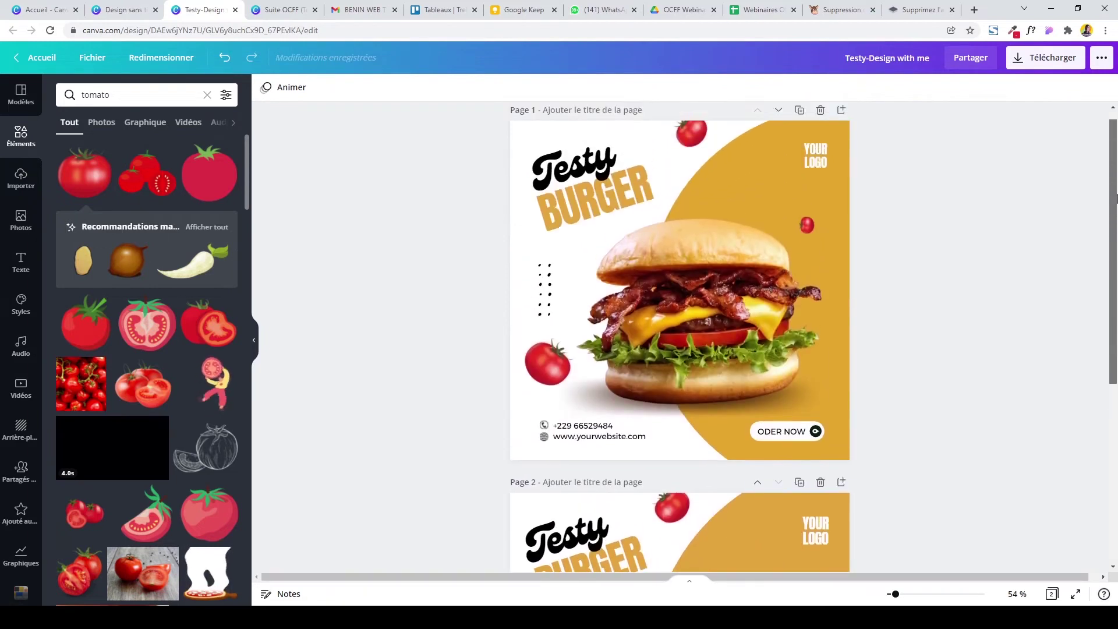
scroll(1116, 359, "down", 5)
Shrink the burger photo slightly and enlarge the title a bit more.
left_click(742, 368)
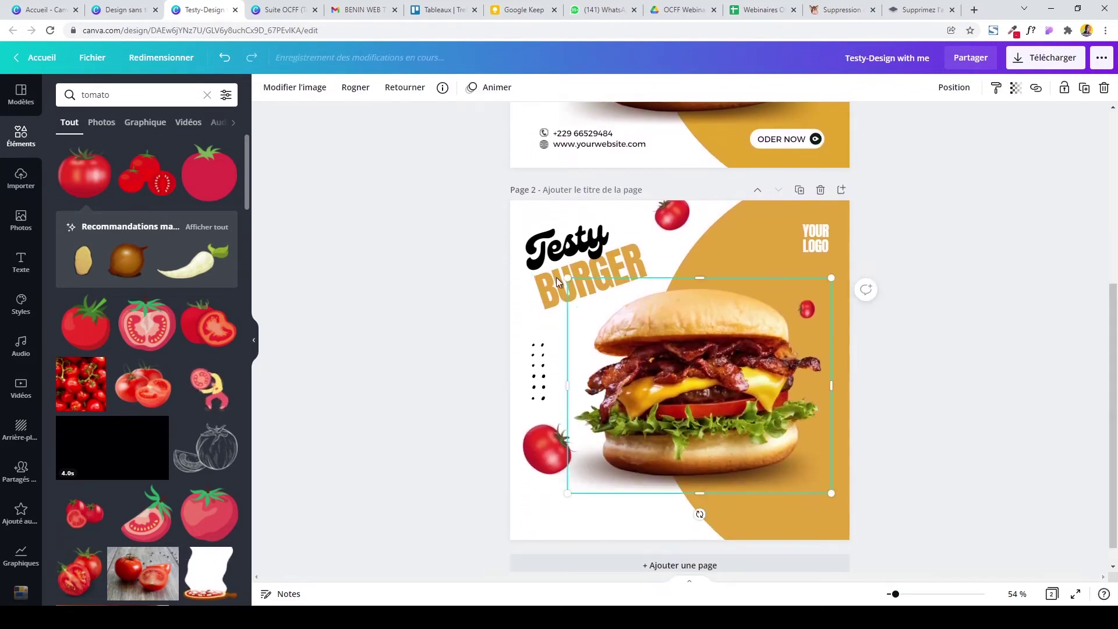
left_click_drag(570, 280, 575, 285)
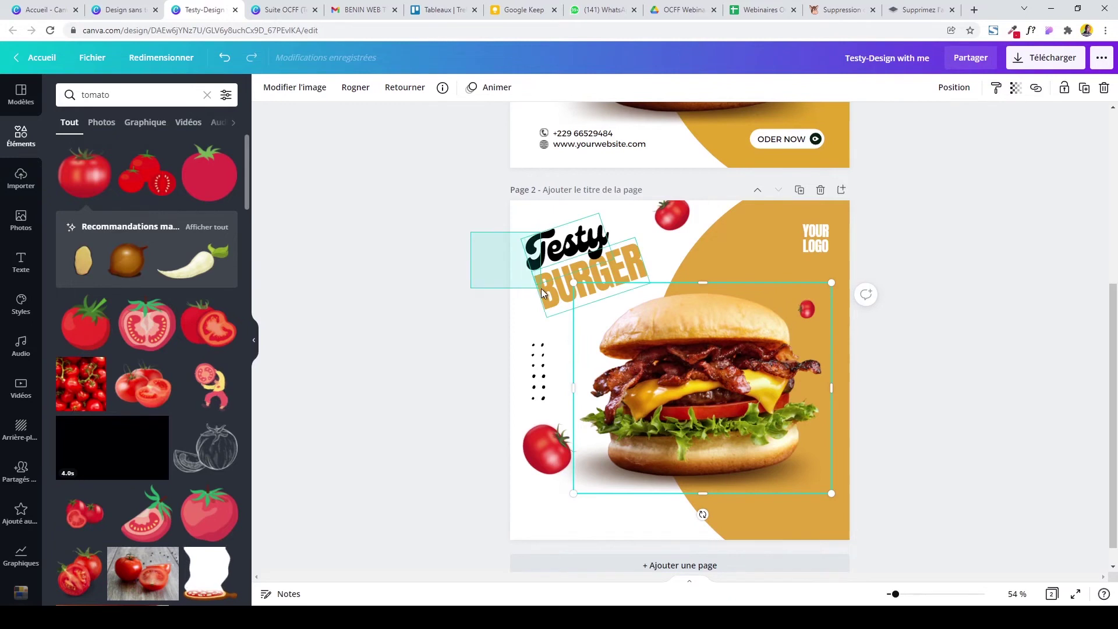
left_click_drag(470, 232, 541, 289)
left_click_drag(660, 325, 662, 322)
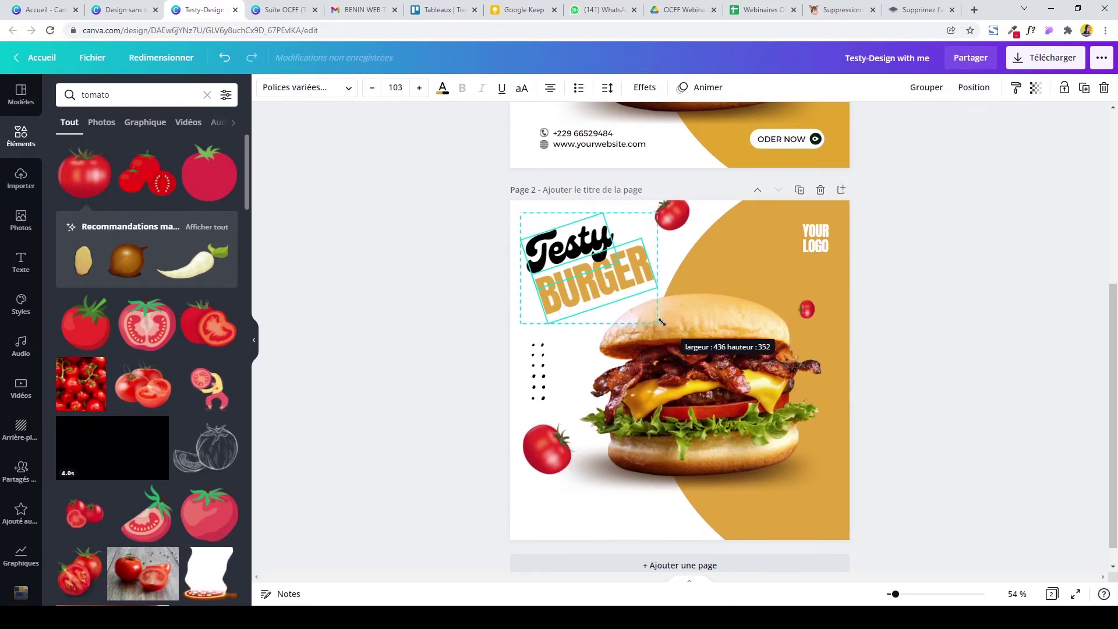
left_click(409, 252)
mouse_move(1116, 382)
left_mouse_down()
mouse_move(1116, 227)
mouse_move(1115, 412)
left_mouse_up()
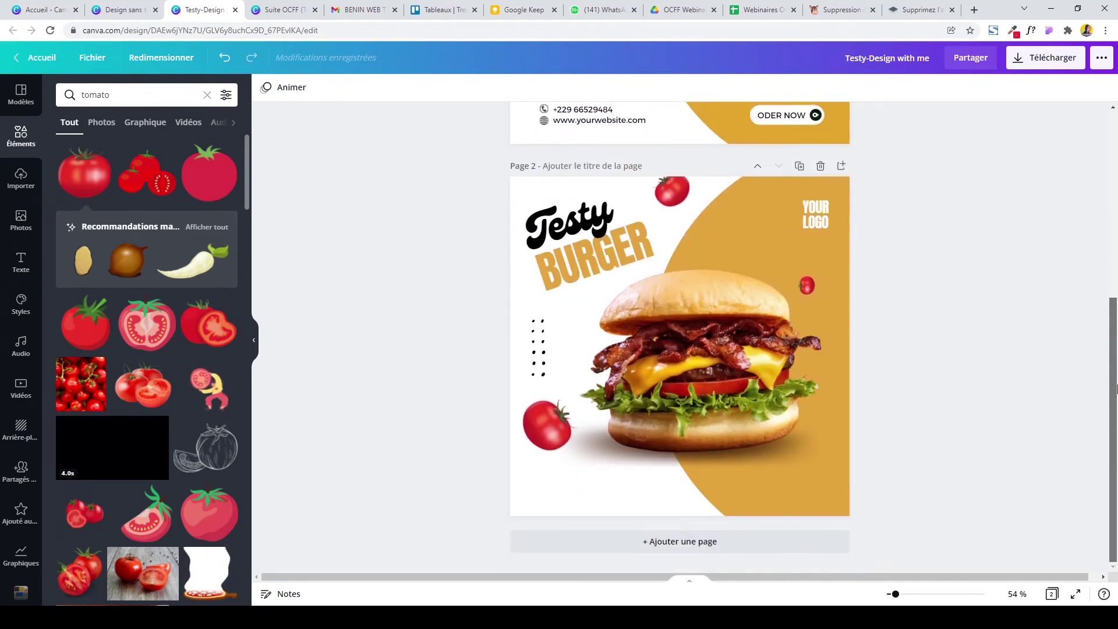
Nudge the shadow under the burger slightly to the right.
left_click(570, 452)
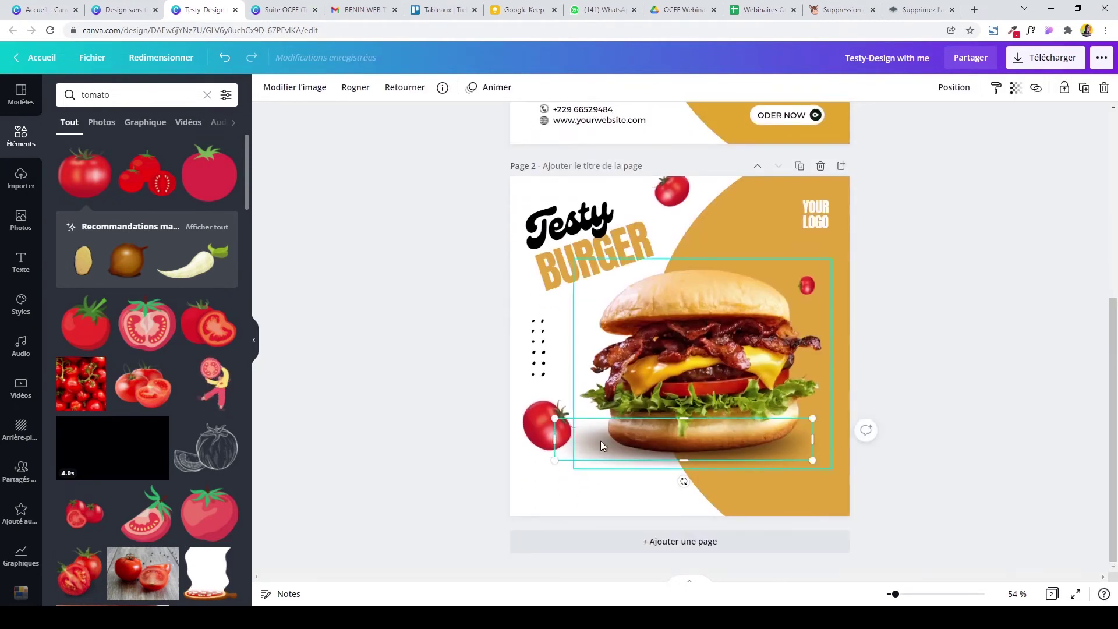
key("Right")
key("Right")
key("Right")
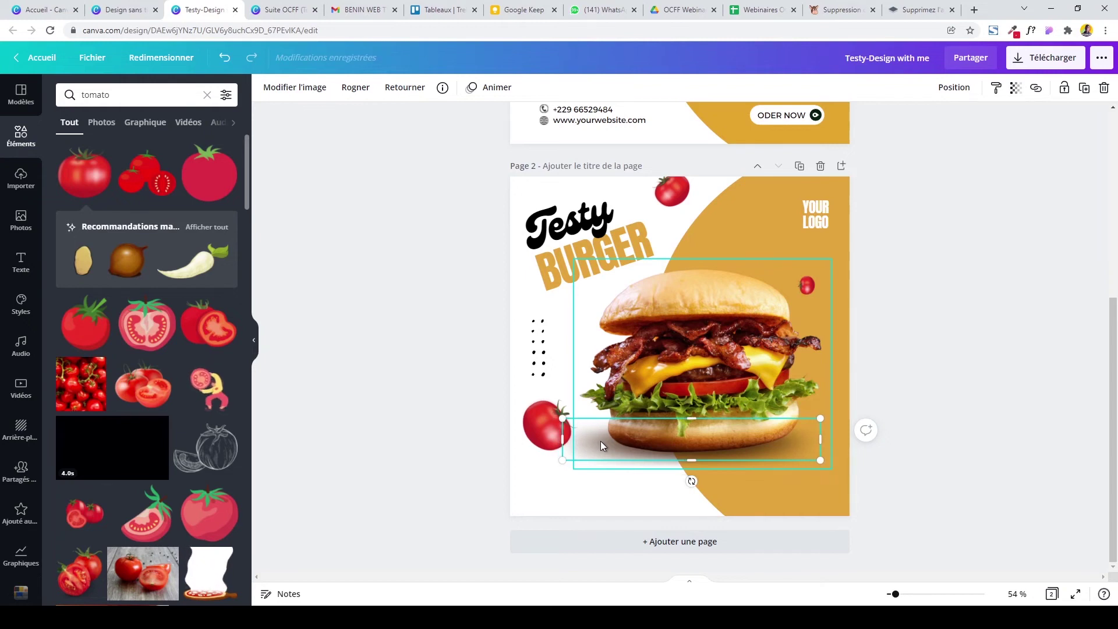
left_click(1091, 214)
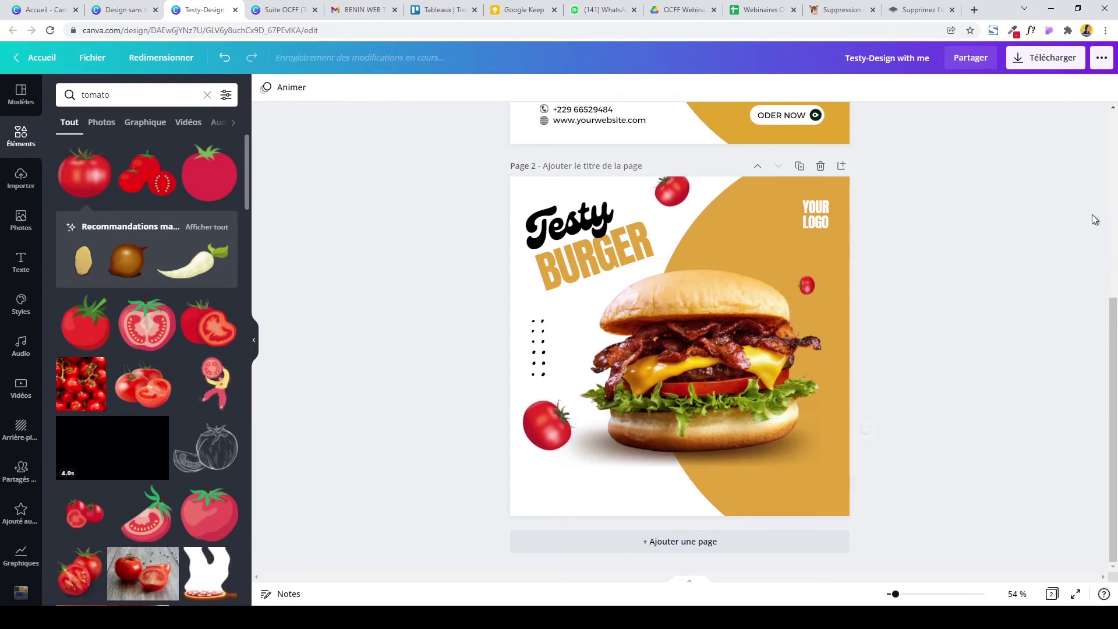
mouse_move(1114, 397)
left_mouse_down()
mouse_move(1115, 282)
mouse_move(1115, 399)
left_mouse_up()
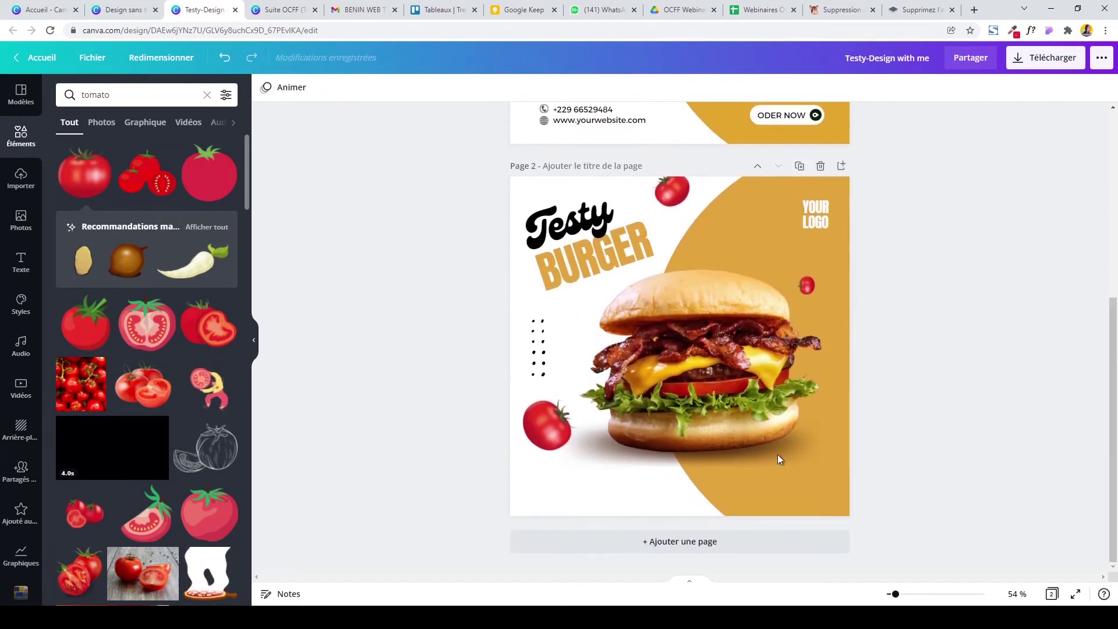
Tilt the lower-left tomato on page 2 to a new angle.
left_click(531, 431)
left_click_drag(509, 453, 515, 460)
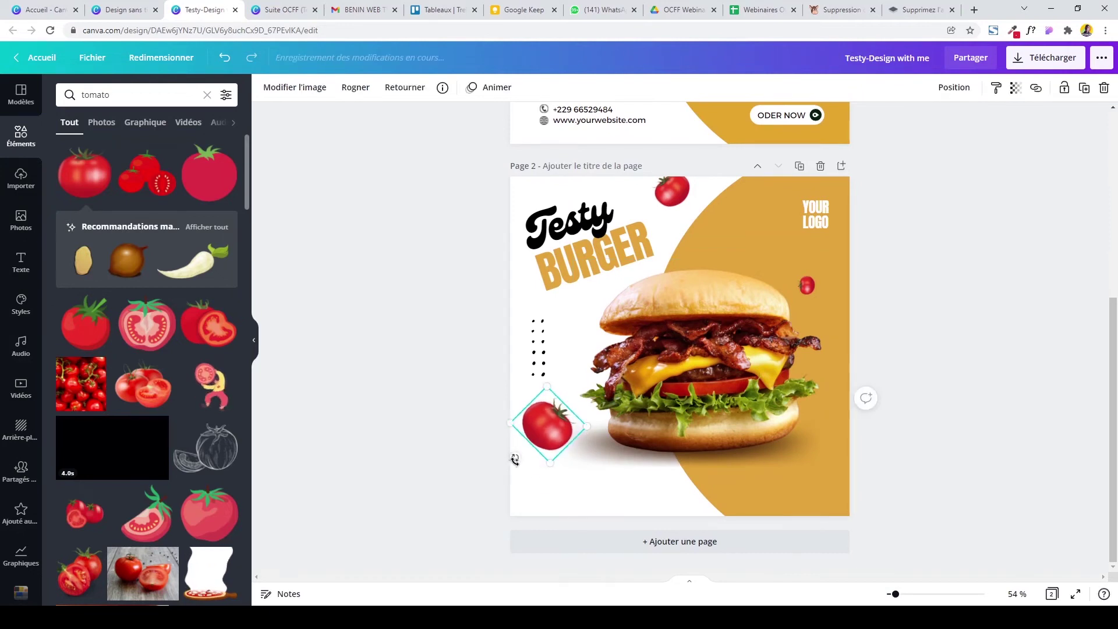
left_click(460, 370)
mouse_move(1114, 413)
left_mouse_down()
mouse_move(1114, 243)
mouse_move(1116, 413)
left_mouse_up()
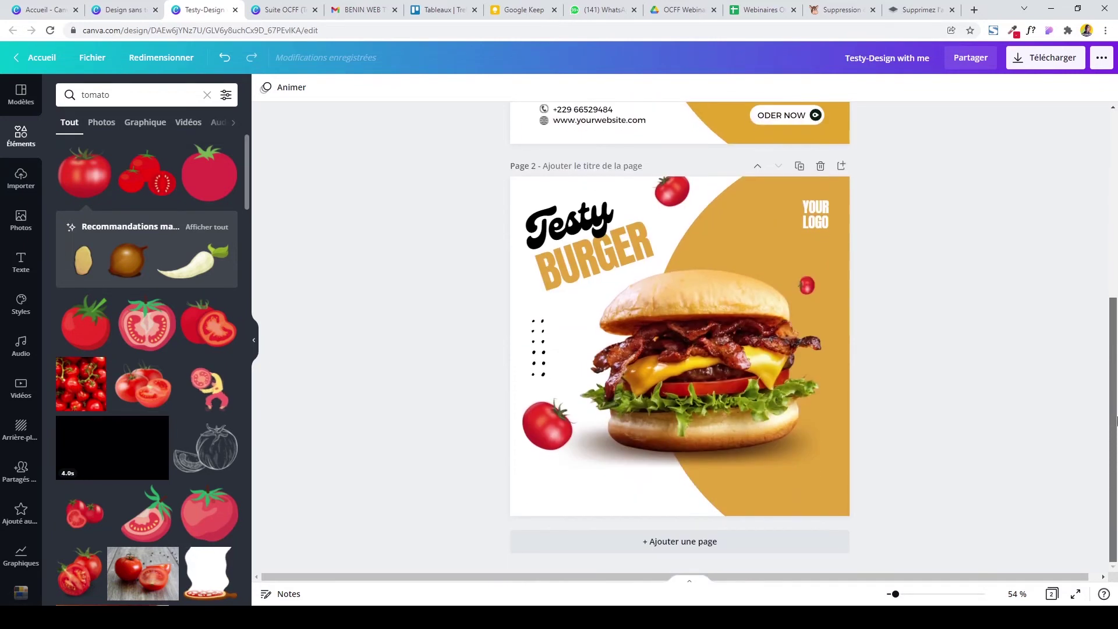
Trim the Testy BURGER title to size 98.9 and clear the tomato search.
mouse_move(464, 197)
left_mouse_down()
mouse_move(659, 276)
mouse_move(649, 291)
left_mouse_up()
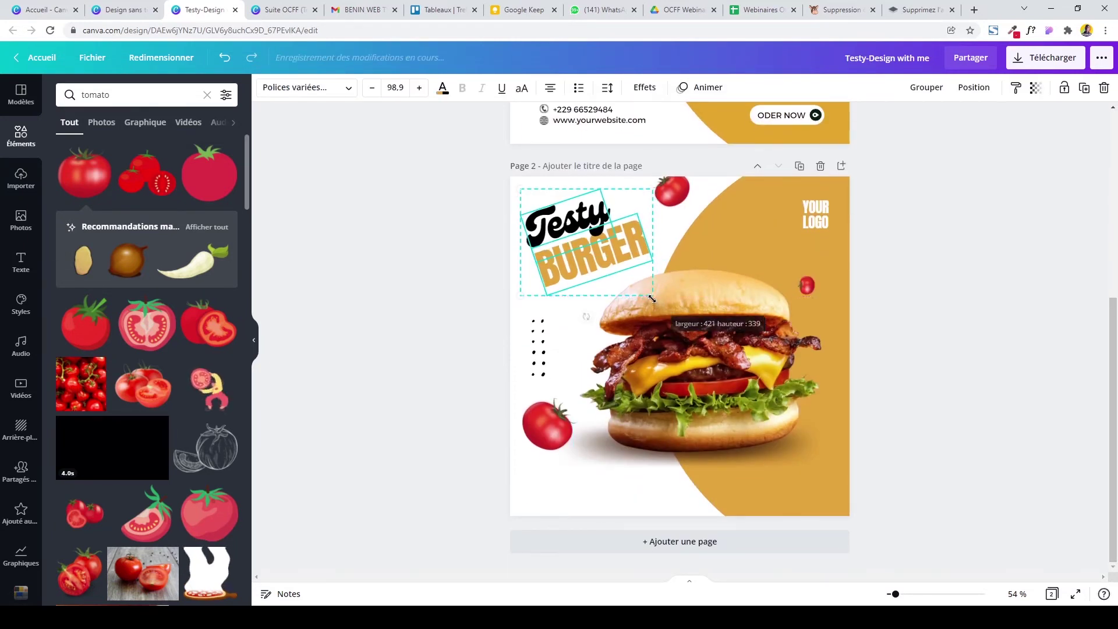
left_click(1018, 346)
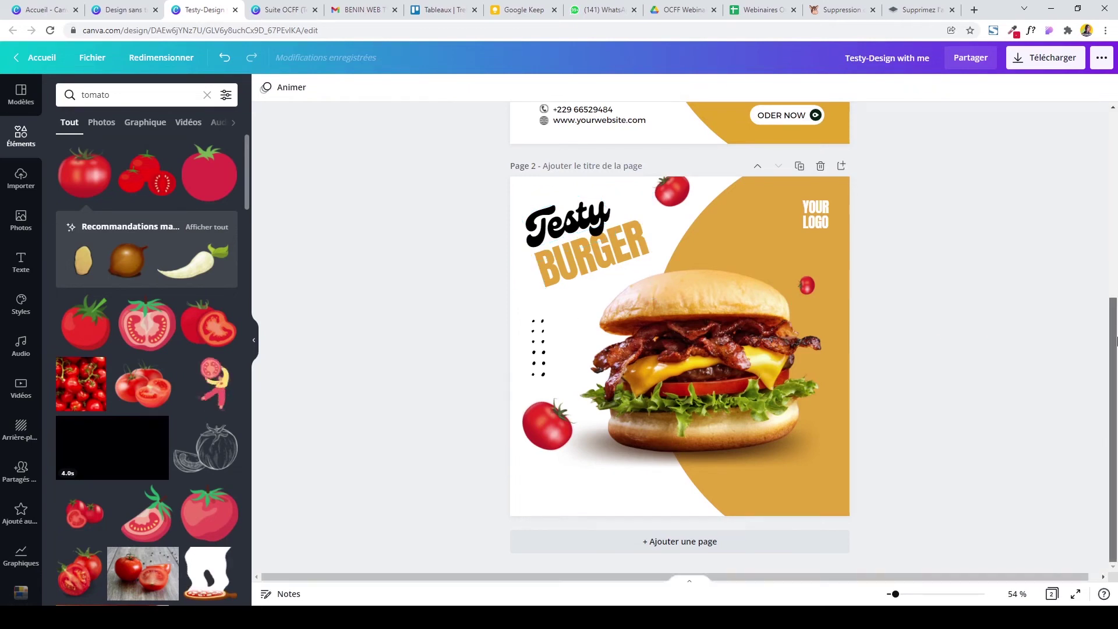
left_click(20, 141)
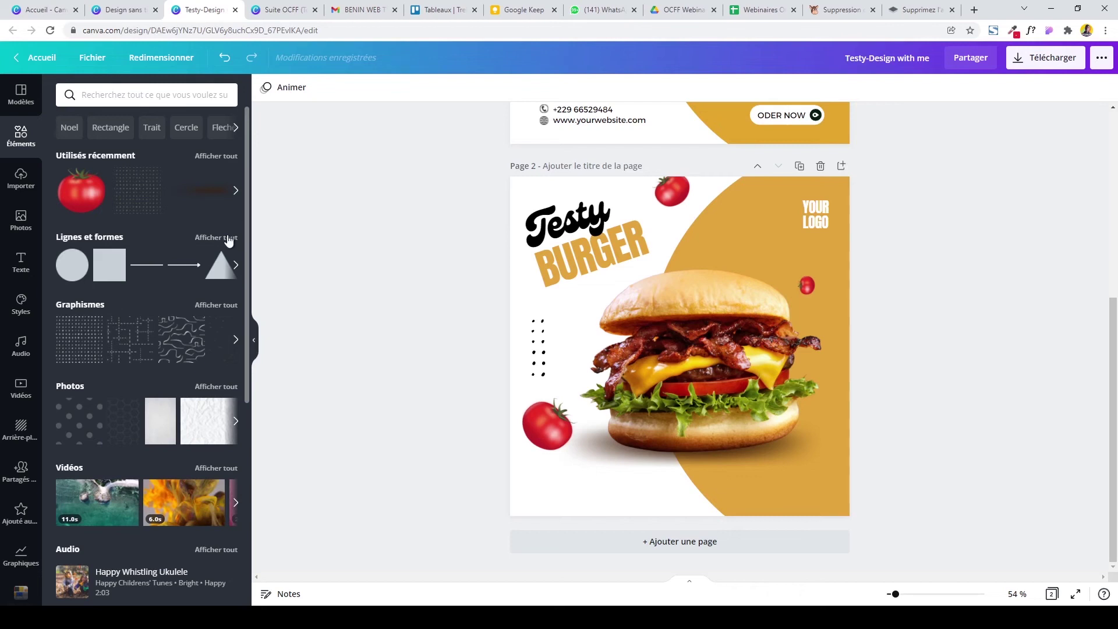
Add a shield shape, shrink it, and turn it sideways about 87°.
left_click(229, 239)
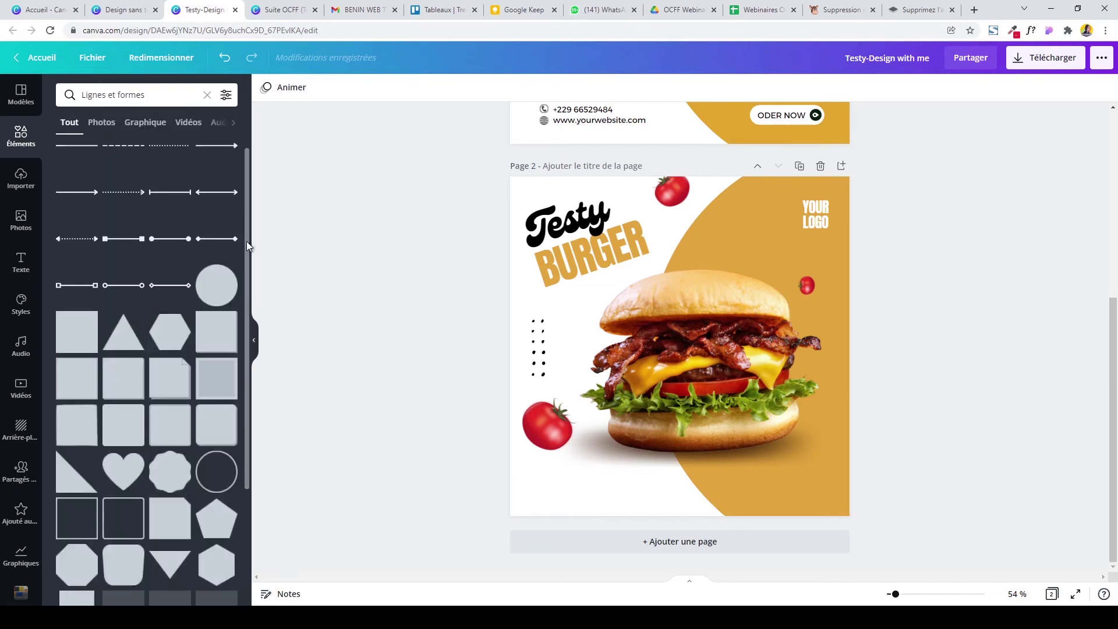
left_click_drag(247, 241, 243, 378)
left_click(76, 352)
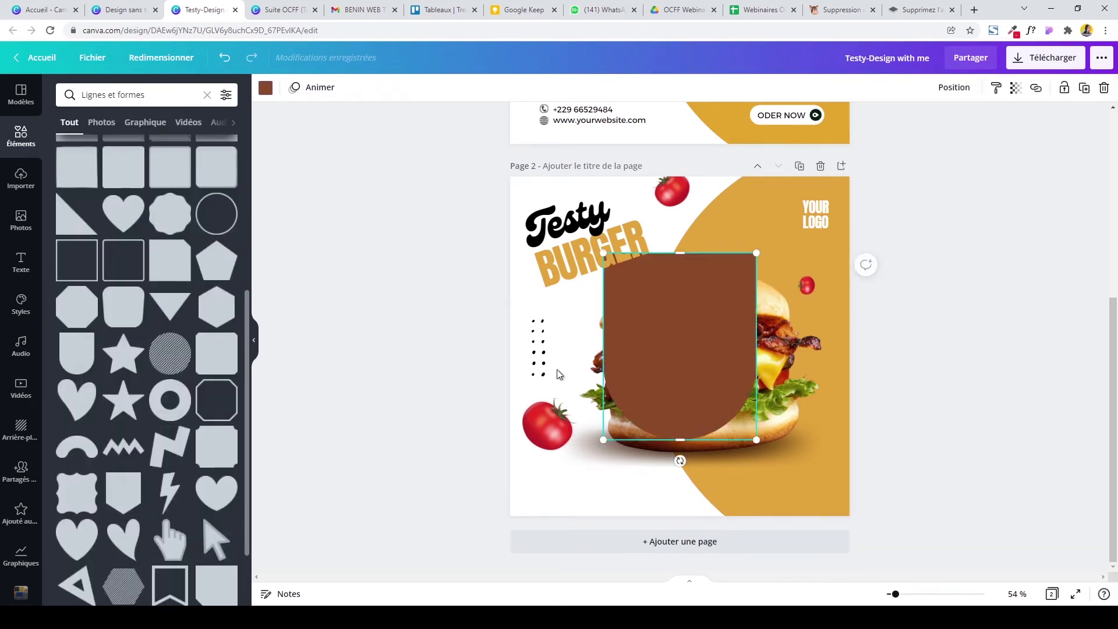
mouse_move(648, 344)
left_mouse_down()
mouse_move(623, 314)
mouse_move(547, 271)
left_mouse_up()
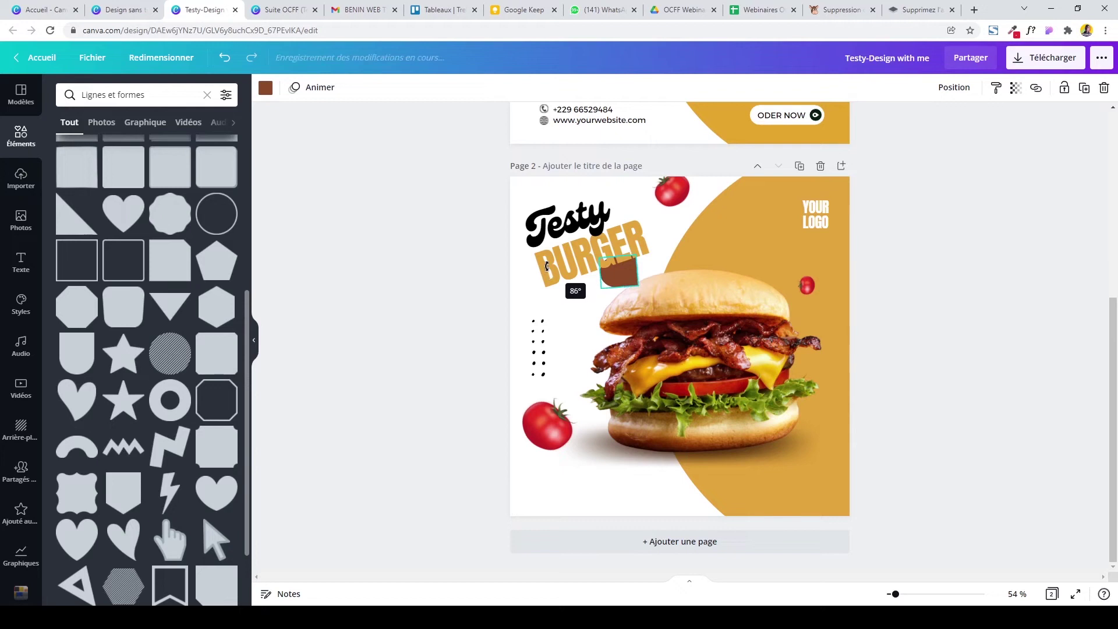
left_click_drag(546, 265, 547, 265)
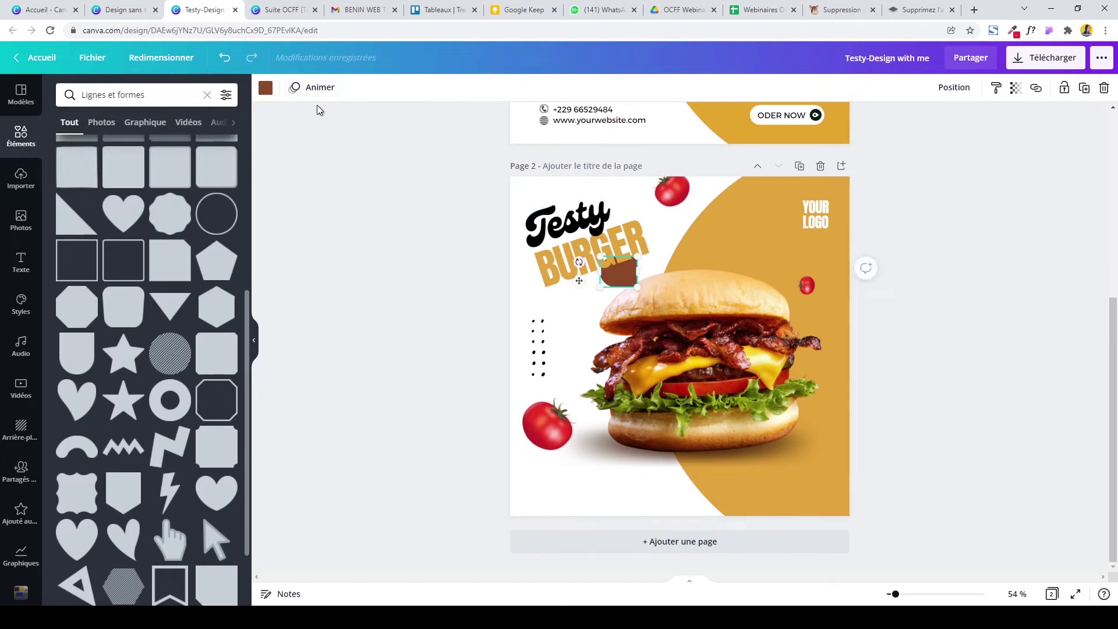
Move the shape to the lower right, rotate it to about -85°, and adjust its size.
left_click(952, 87)
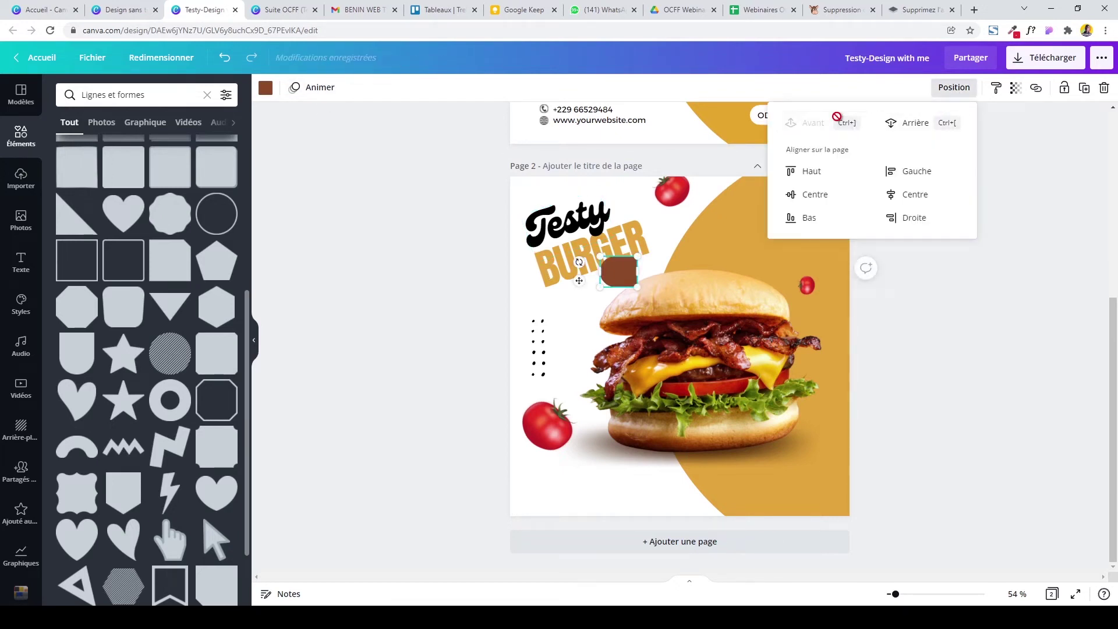
mouse_move(621, 271)
left_mouse_down()
mouse_move(757, 495)
mouse_move(769, 478)
mouse_move(787, 482)
left_mouse_up()
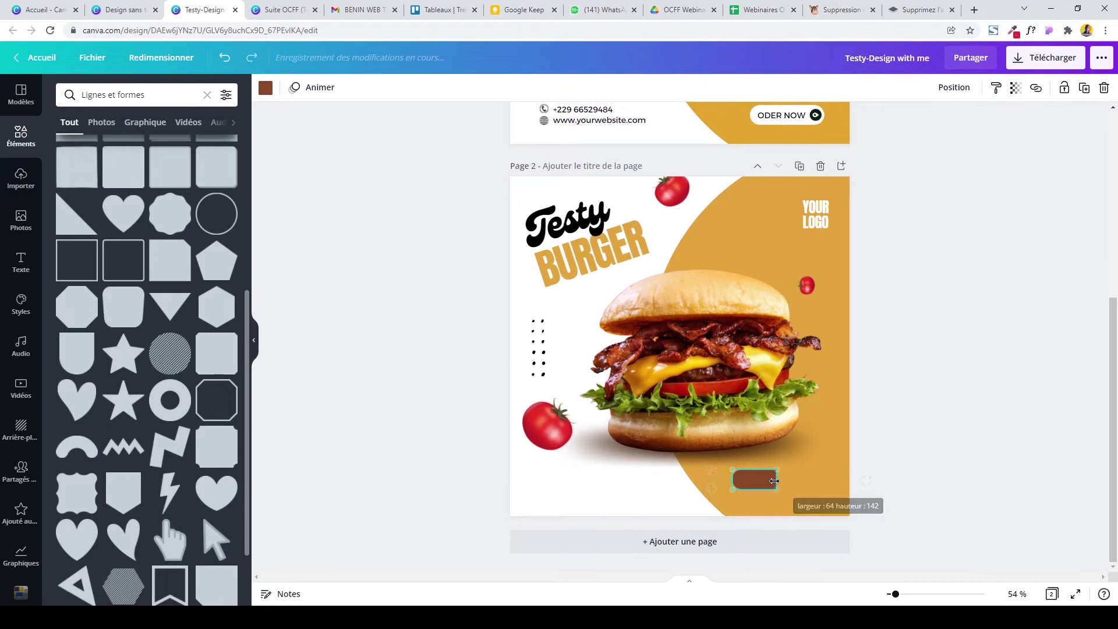
mouse_move(719, 475)
left_mouse_down()
mouse_move(783, 494)
mouse_move(799, 480)
left_mouse_up()
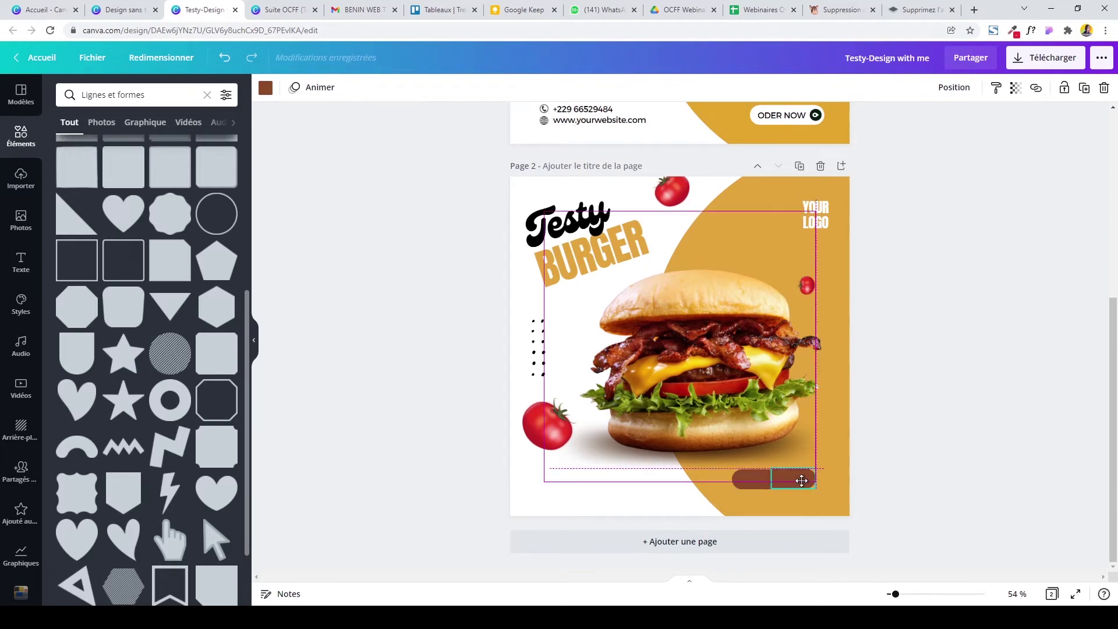
left_click(910, 431)
mouse_move(1115, 504)
left_mouse_down()
mouse_move(1115, 442)
mouse_move(1114, 504)
left_mouse_up()
left_click(783, 480)
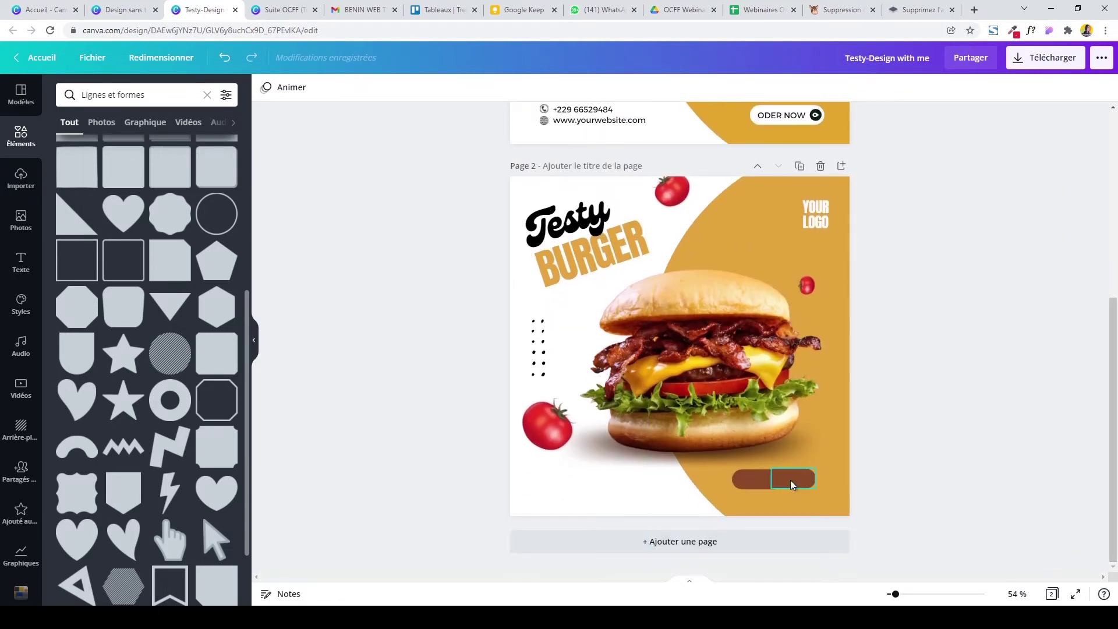
left_click_drag(772, 490, 747, 479)
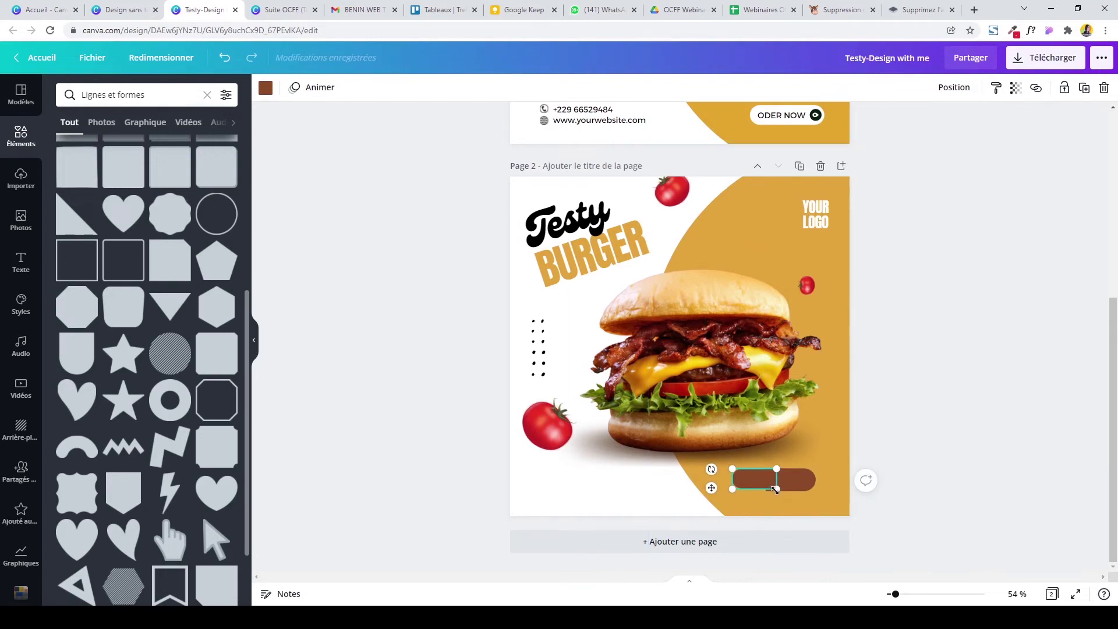
left_click(904, 406)
Group both pill halves, nudge them right, and colour the pill white.
left_click(764, 483)
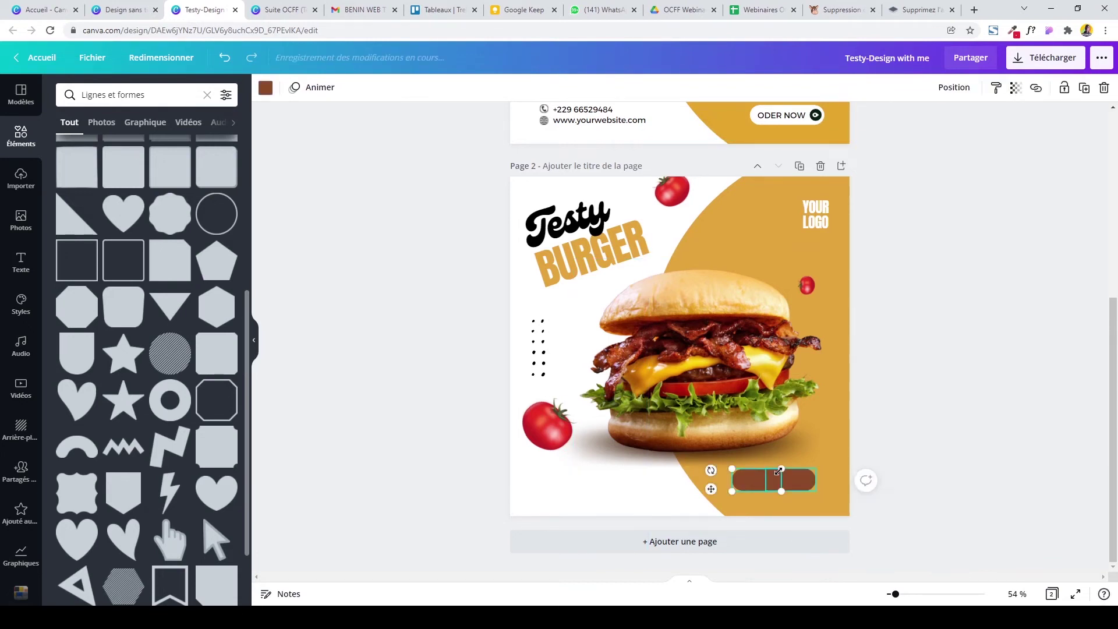
left_click(896, 416)
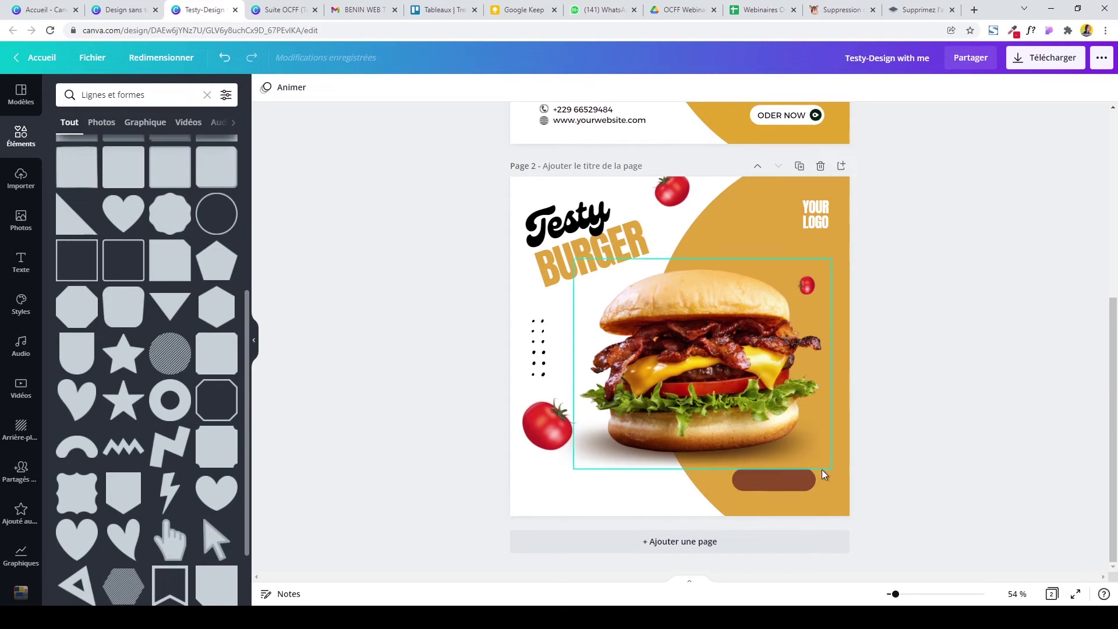
left_click(807, 483)
left_click(958, 414)
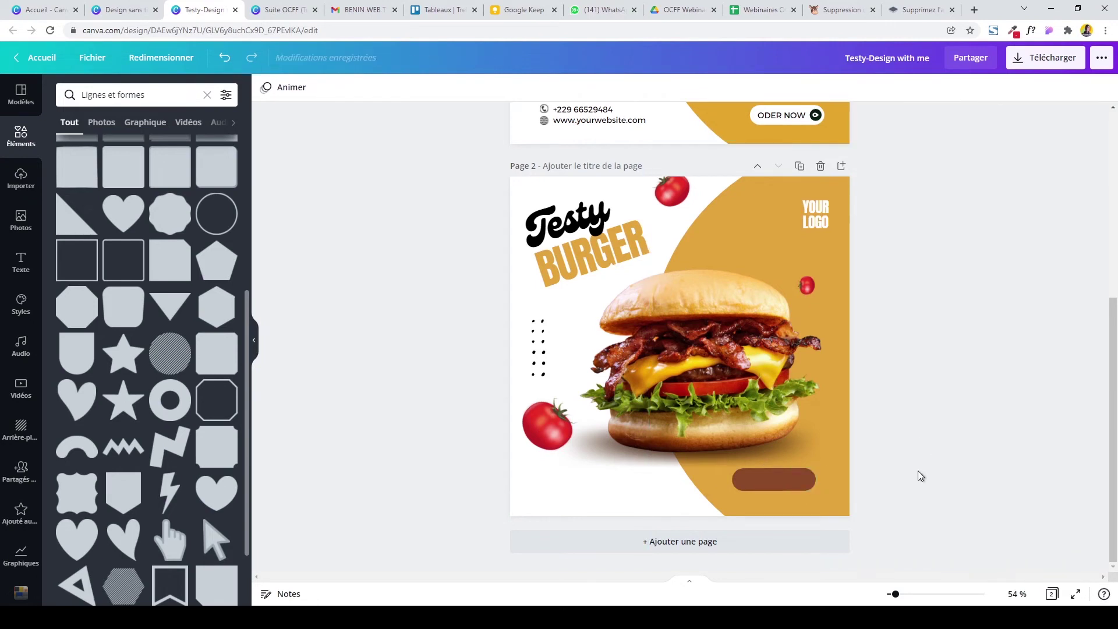
left_click_drag(917, 471, 757, 494)
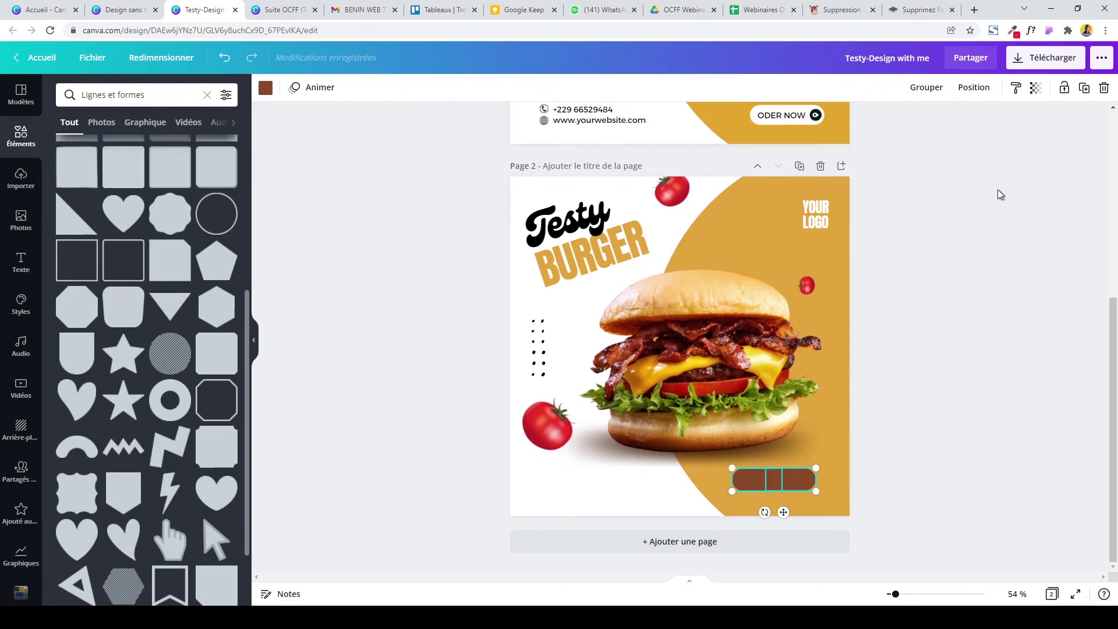
key("Right")
key("Right")
key("Right")
left_click(926, 87)
left_click(266, 87)
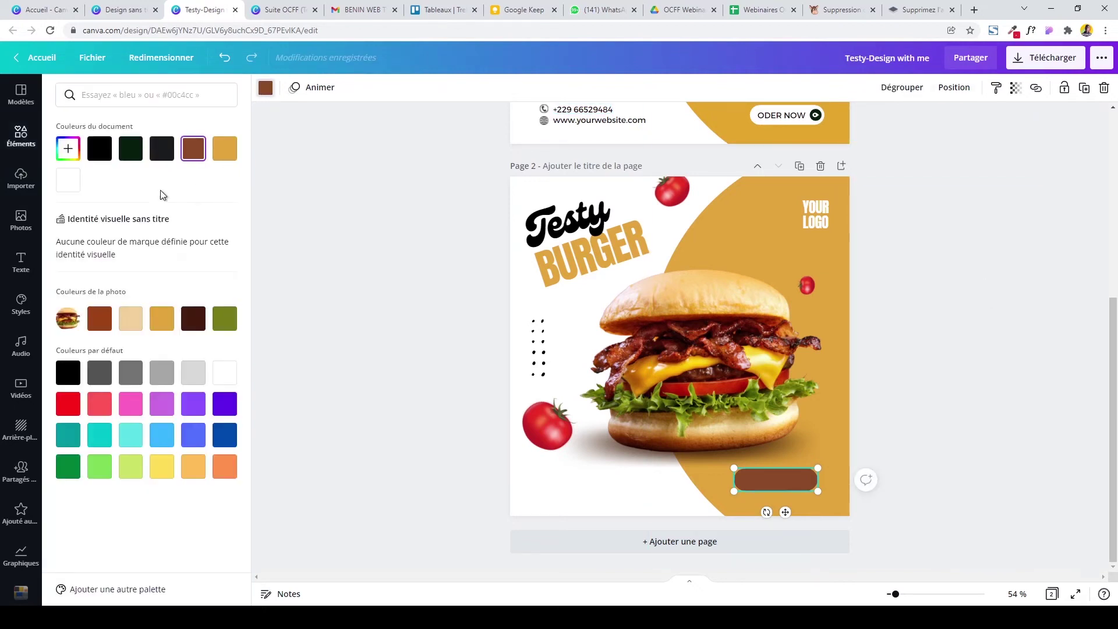
left_click(66, 185)
left_click(1025, 336)
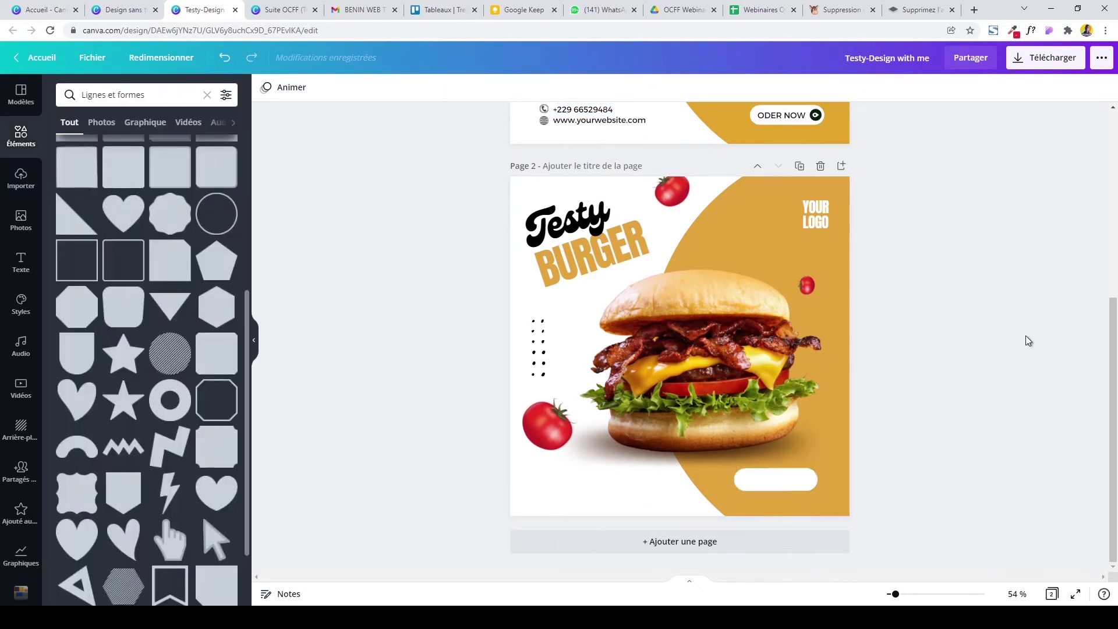
Add a Montserrat Classic text reading ODER NOW and place it on the white button.
key("t")
left_click(305, 88)
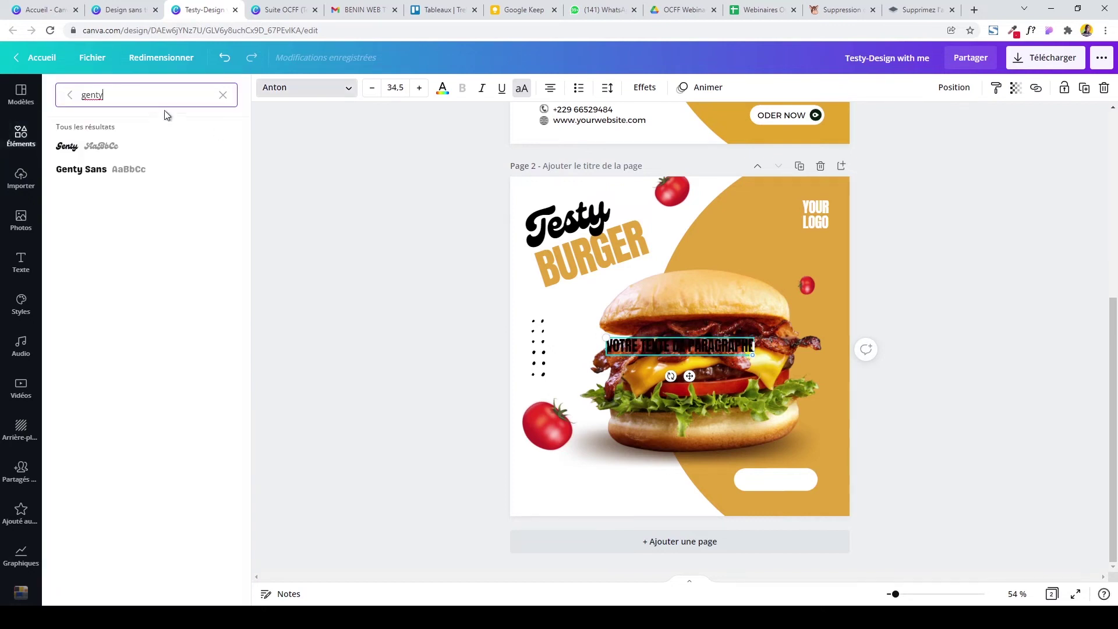
type("montserr")
left_click(173, 170)
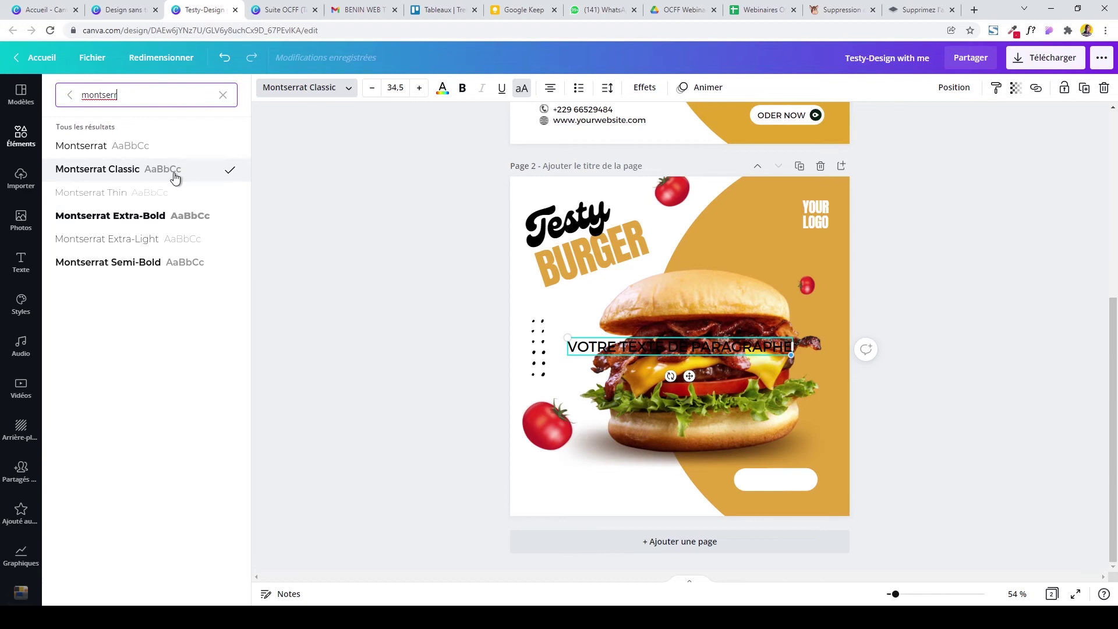
double_click(686, 352)
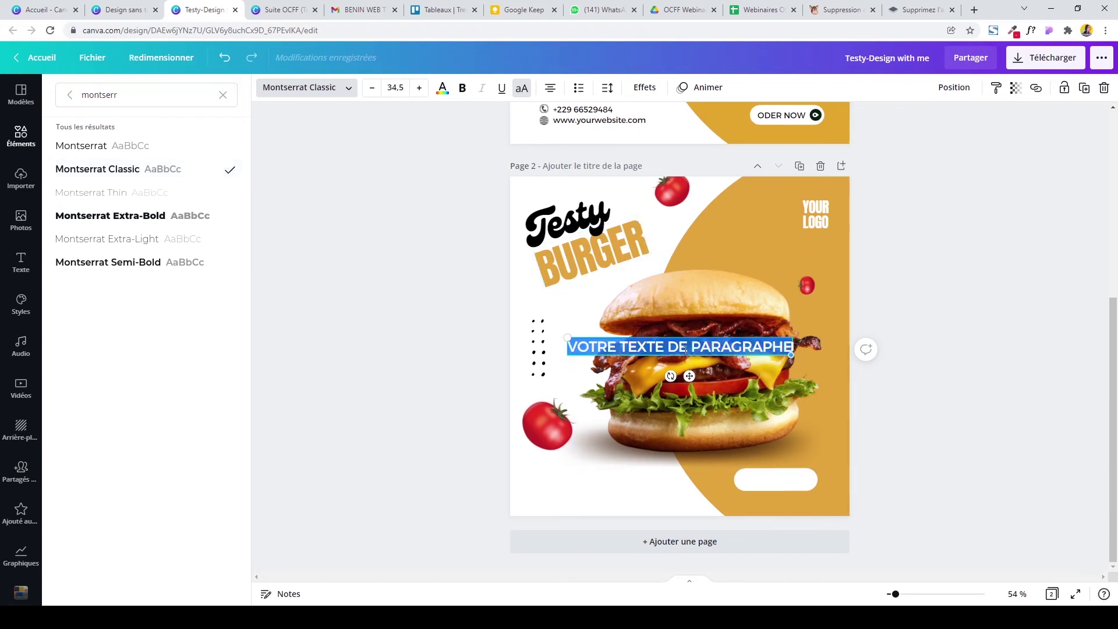
key("BackSpace")
type("NOW")
left_click_drag(652, 340, 780, 496)
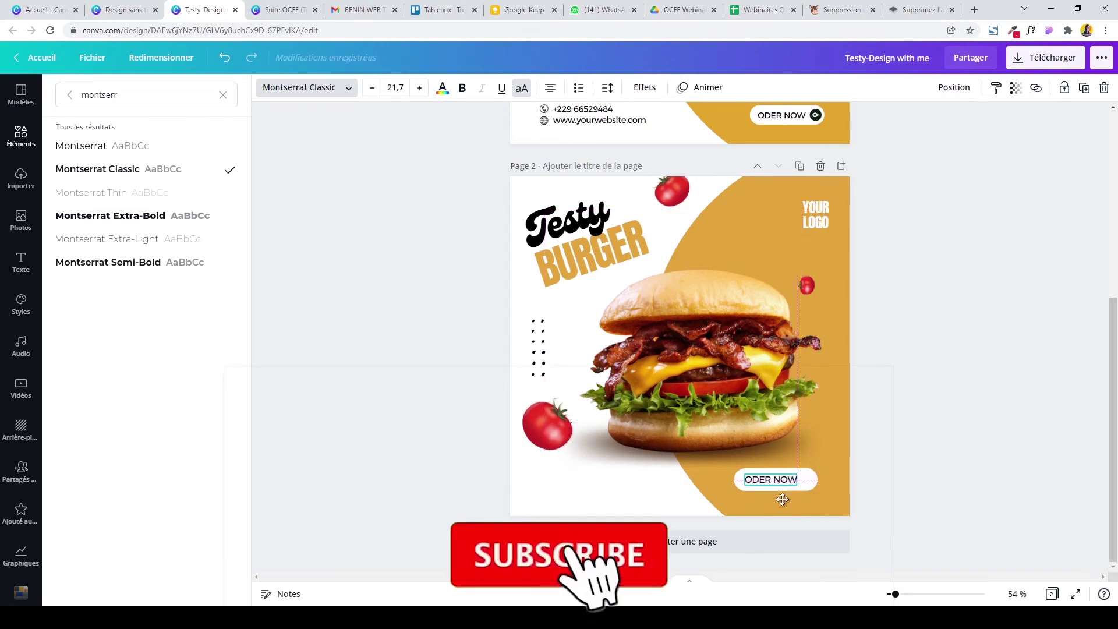
left_click(978, 406)
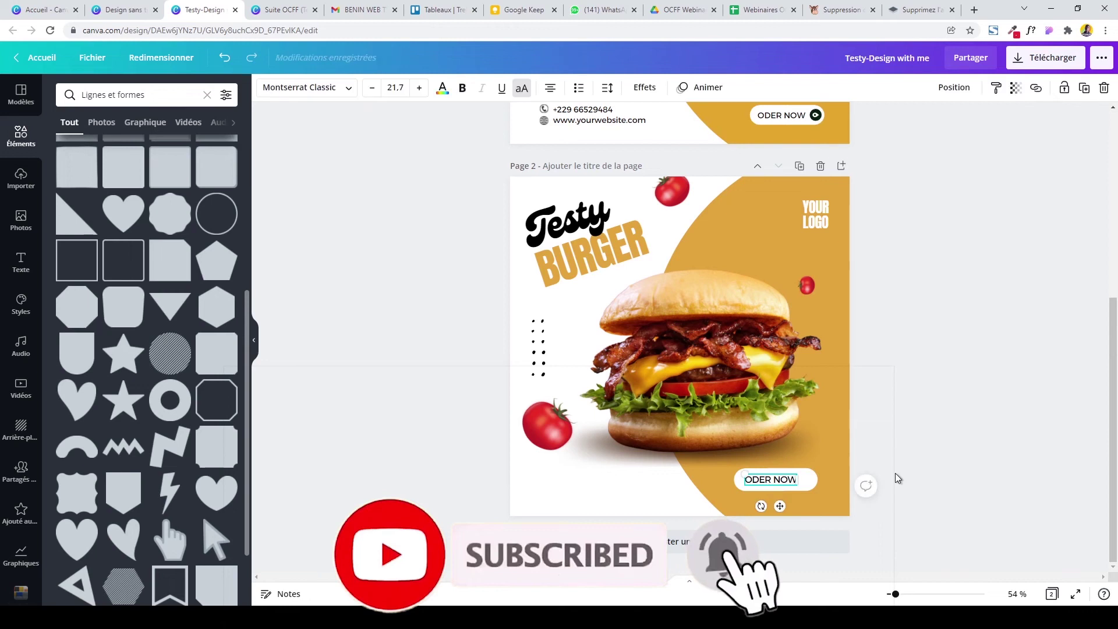
left_click(908, 382)
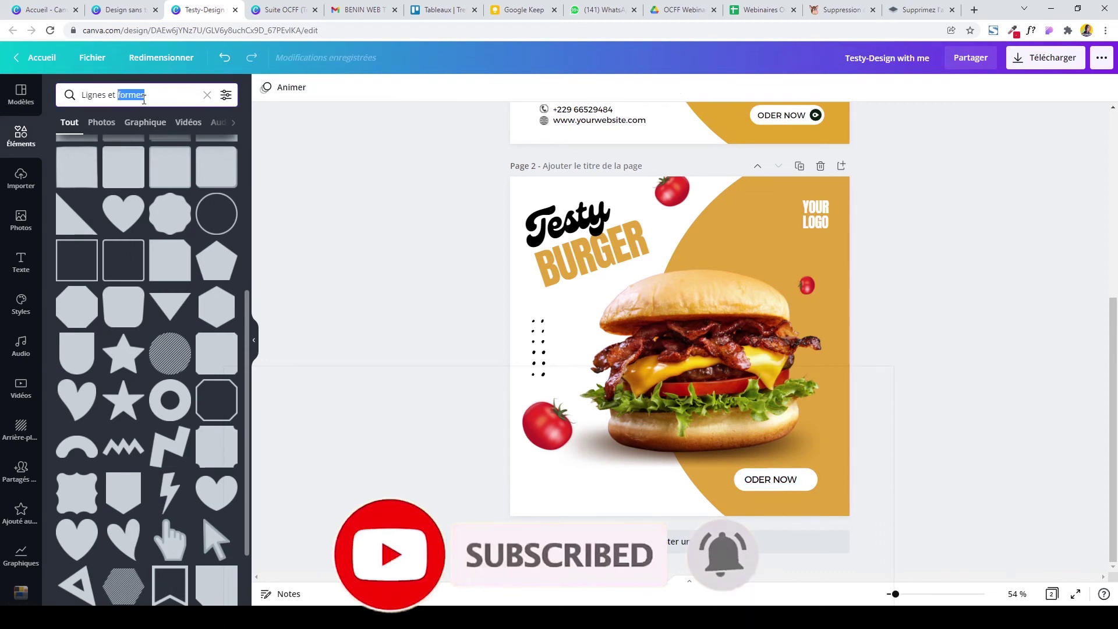
Search elements for 'lieu' and add a single location pin graphic.
type("lieu")
key("Return")
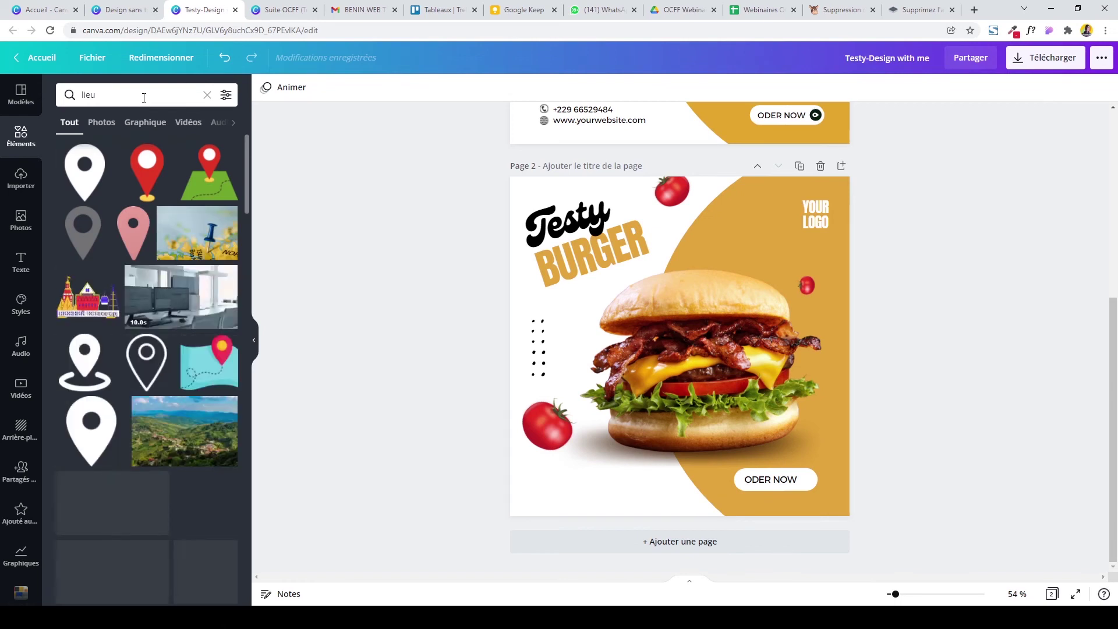
left_click_drag(248, 158, 249, 288)
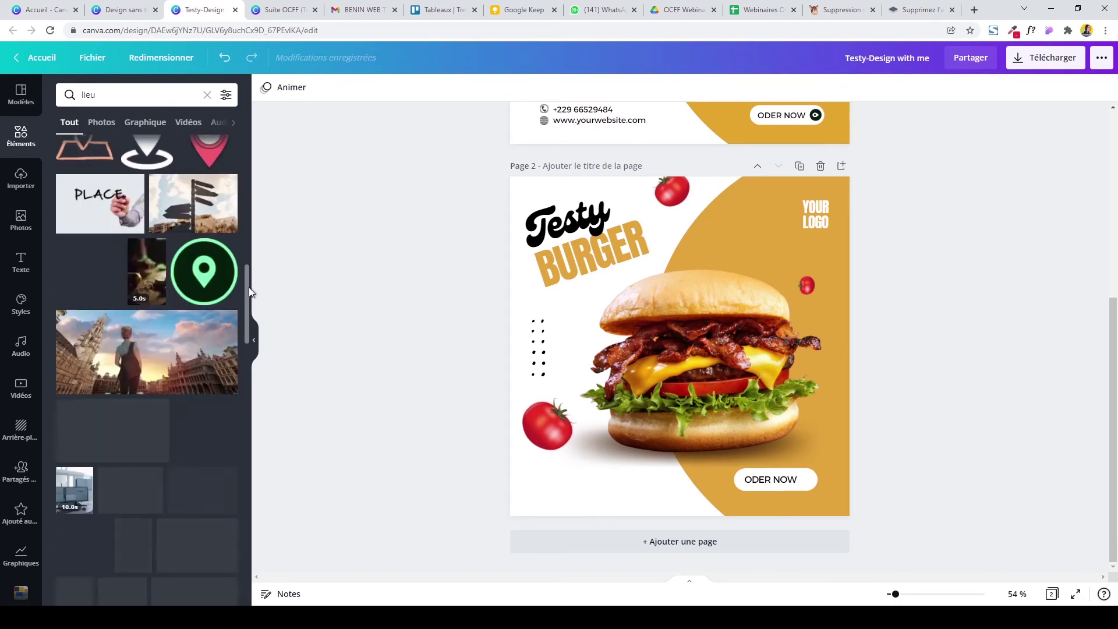
left_click(217, 271)
double_click(685, 349)
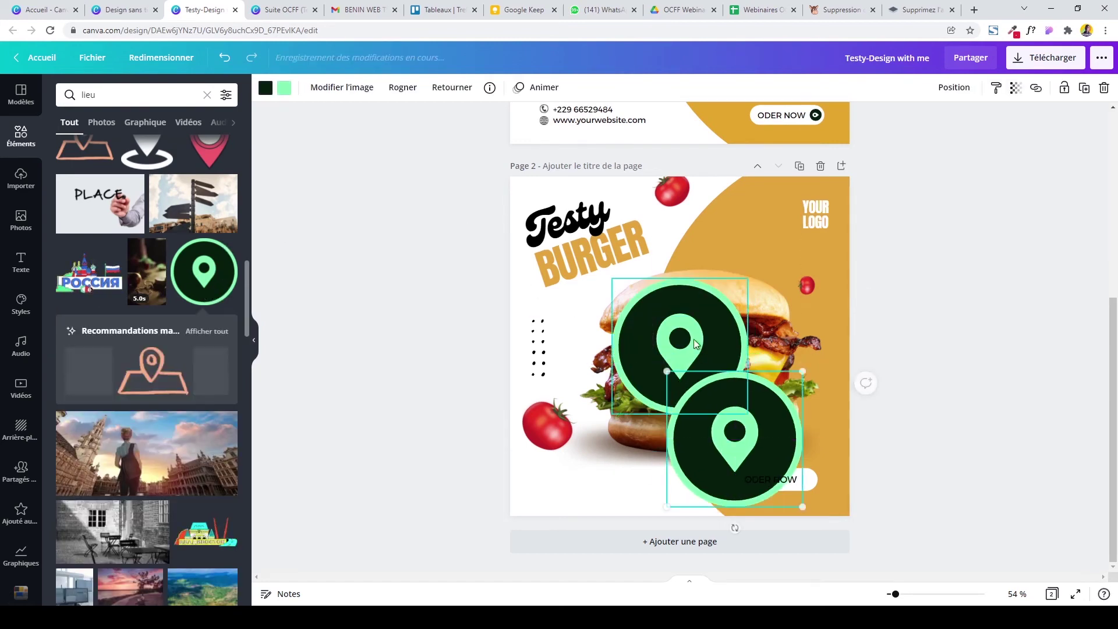
left_click(928, 249)
double_click(644, 314)
left_click(977, 237)
left_click(1104, 87)
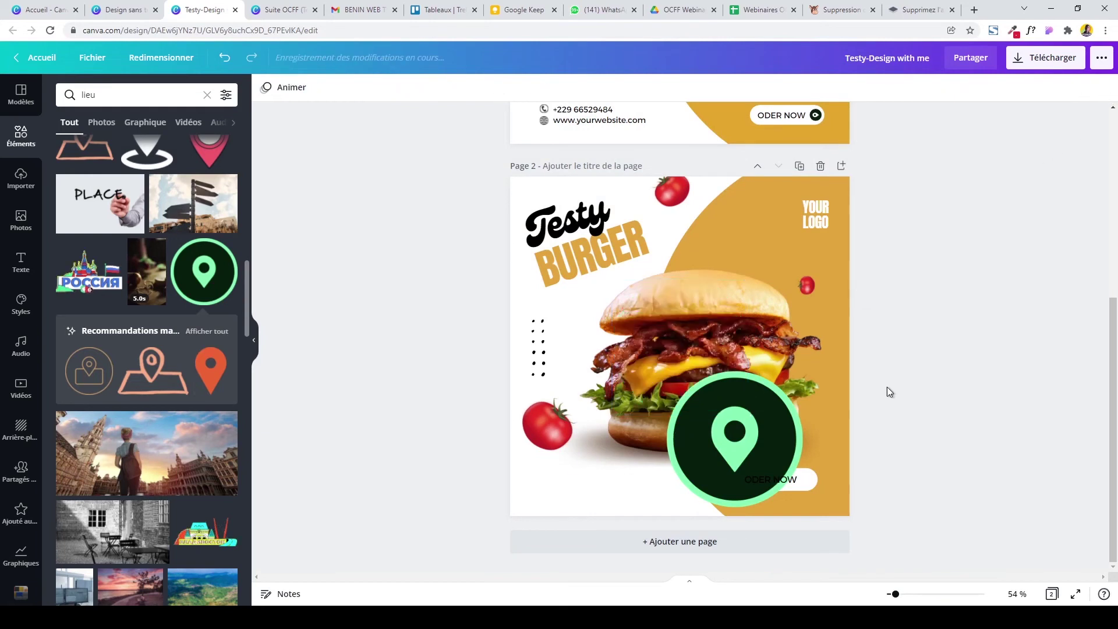
Turn the pin's ring white, shrink it, and move it onto the ODER NOW button.
double_click(735, 437)
left_click(895, 347)
left_click(727, 431)
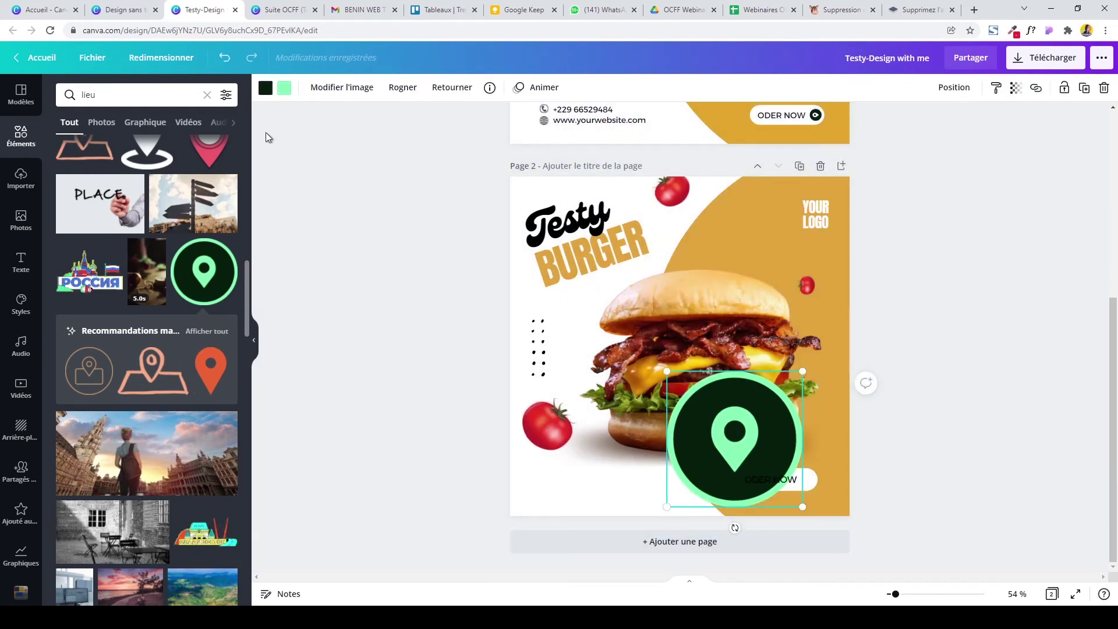
left_click(284, 89)
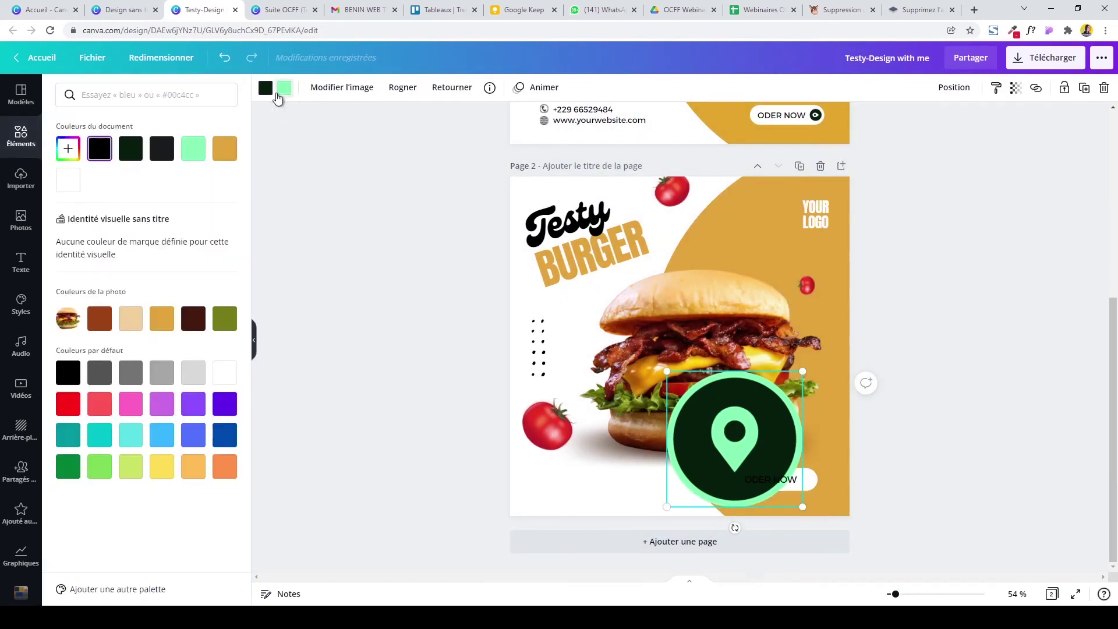
left_click(74, 184)
mouse_move(802, 371)
left_mouse_down()
mouse_move(735, 422)
mouse_move(663, 516)
mouse_move(700, 495)
mouse_move(710, 505)
left_mouse_up()
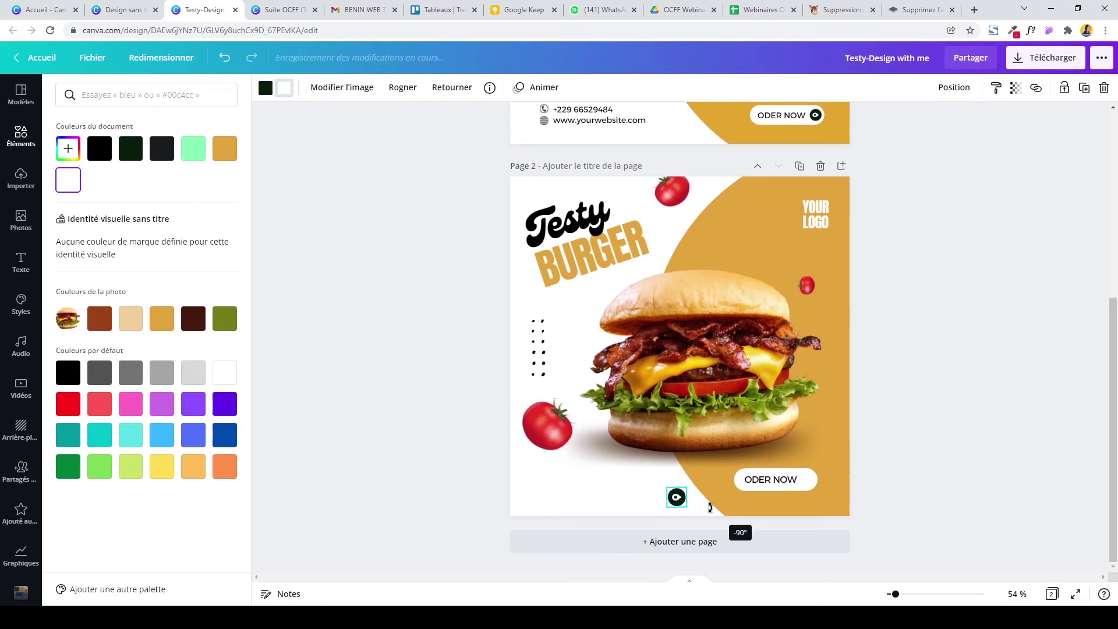
left_click(687, 494)
left_click_drag(683, 500, 838, 472)
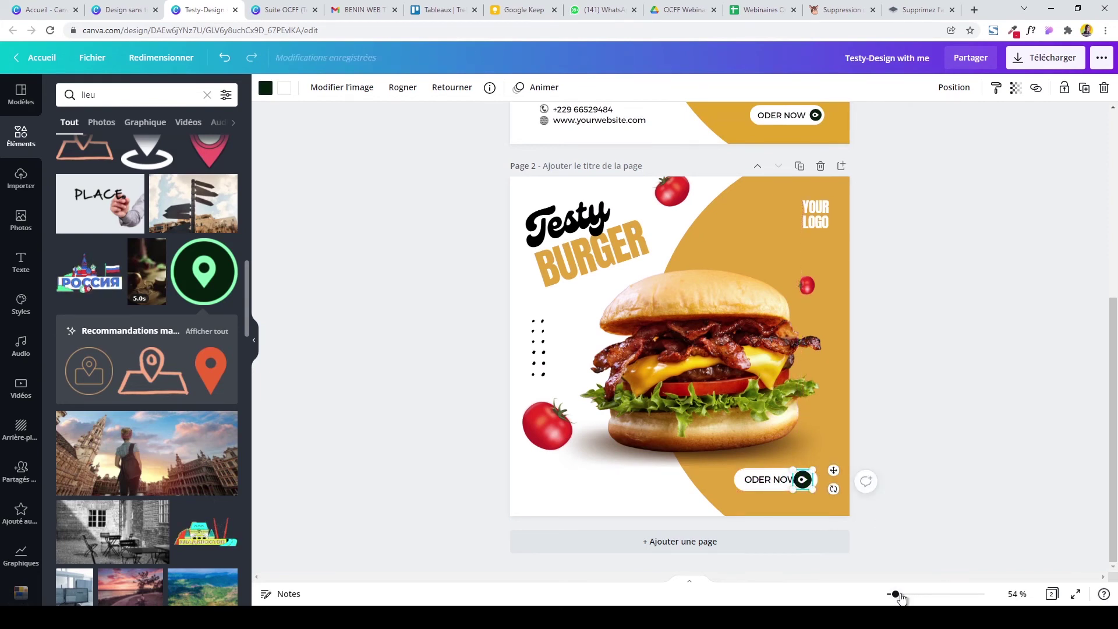
Resize the button icon to 49×49 and nudge it into place.
left_click_drag(895, 594, 902, 593)
scroll(892, 472, "down", 3)
left_click(892, 473)
left_click_drag(903, 468, 894, 469)
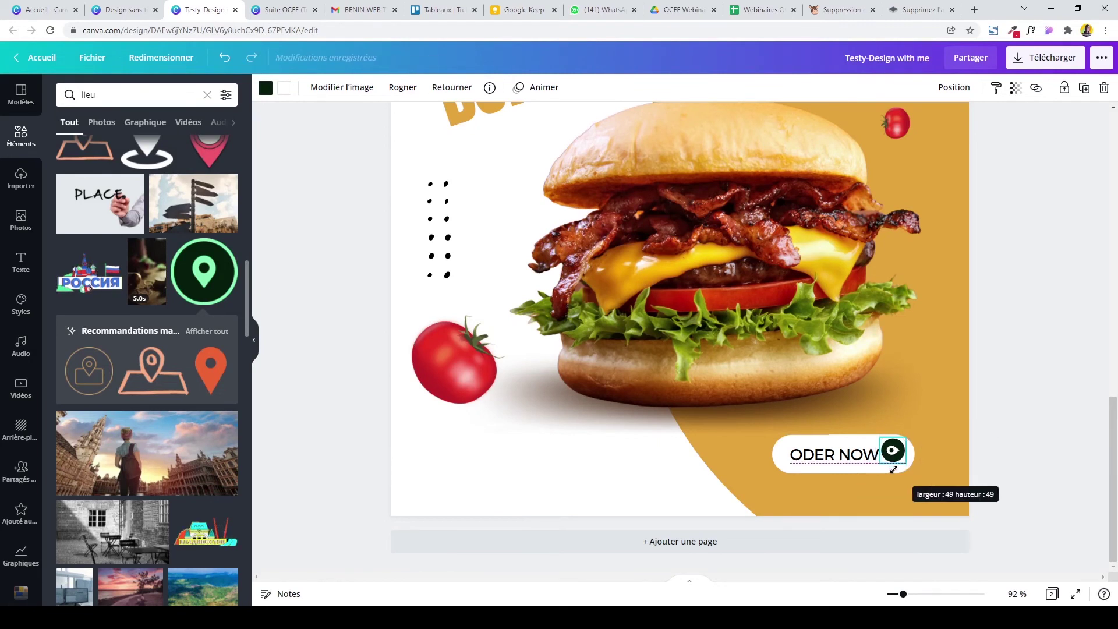
left_click(836, 457)
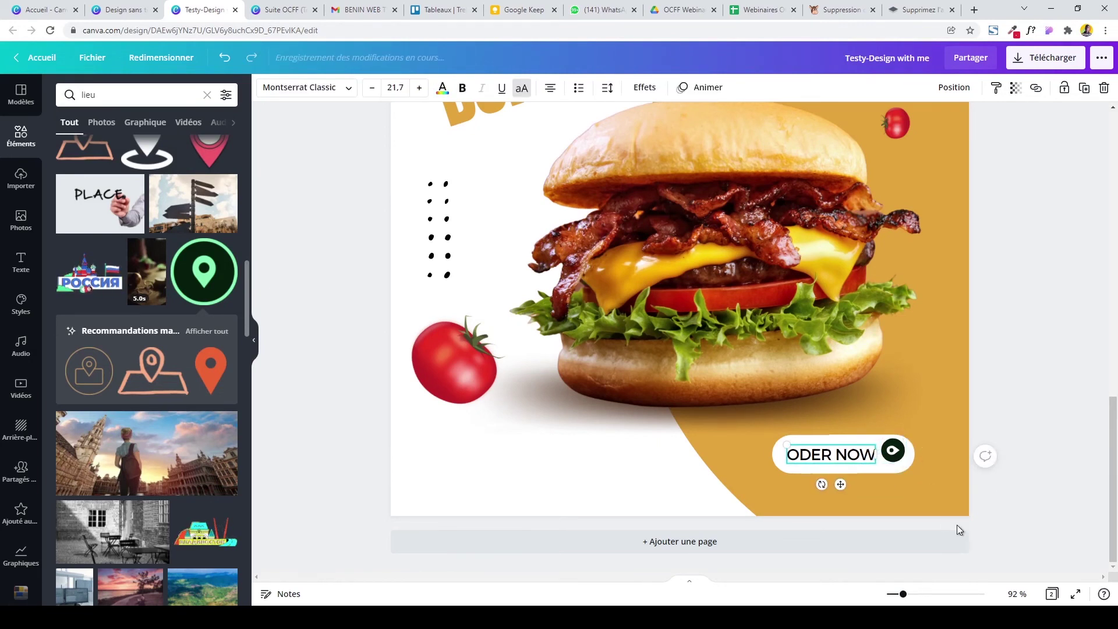
double_click(892, 450)
left_click(1057, 383)
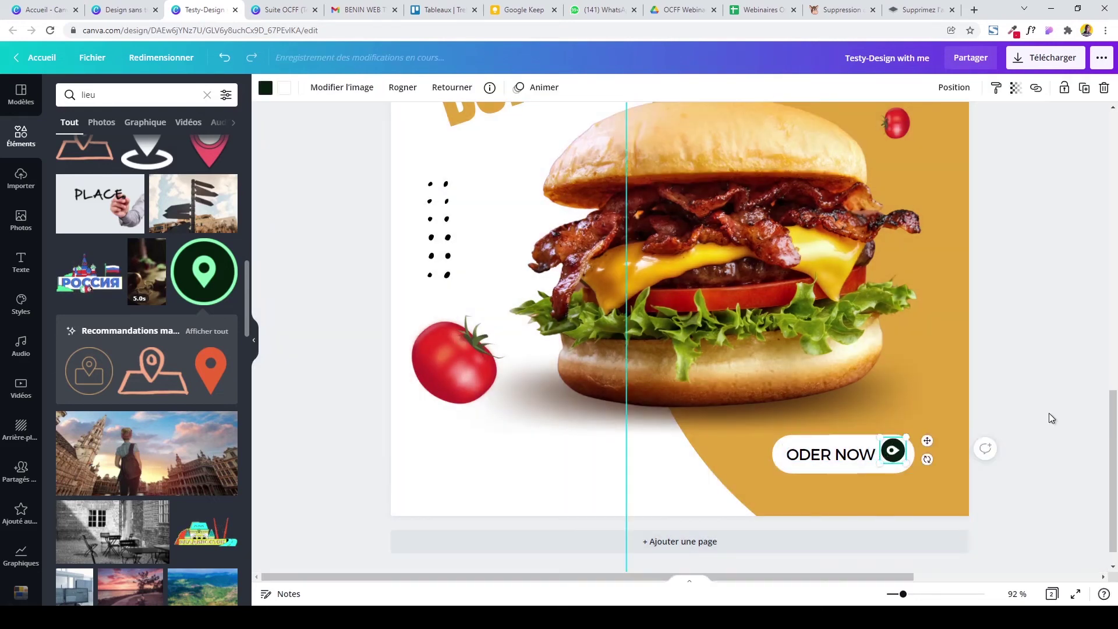
key("Down")
key("Down")
key("Down")
key("Down")
key("Down")
key("Down")
key("Right")
key("Right")
key("Right")
key("Right")
key("Right")
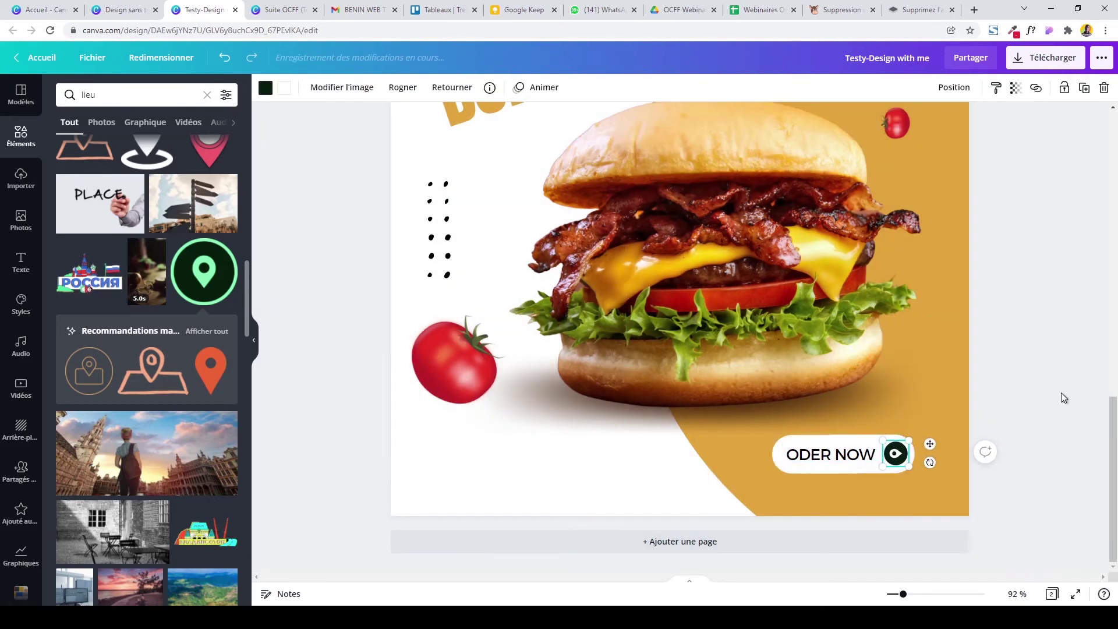
key("Up")
Nudge the ODER NOW text right so it sits neatly inside the button.
left_click(1061, 394)
double_click(851, 455)
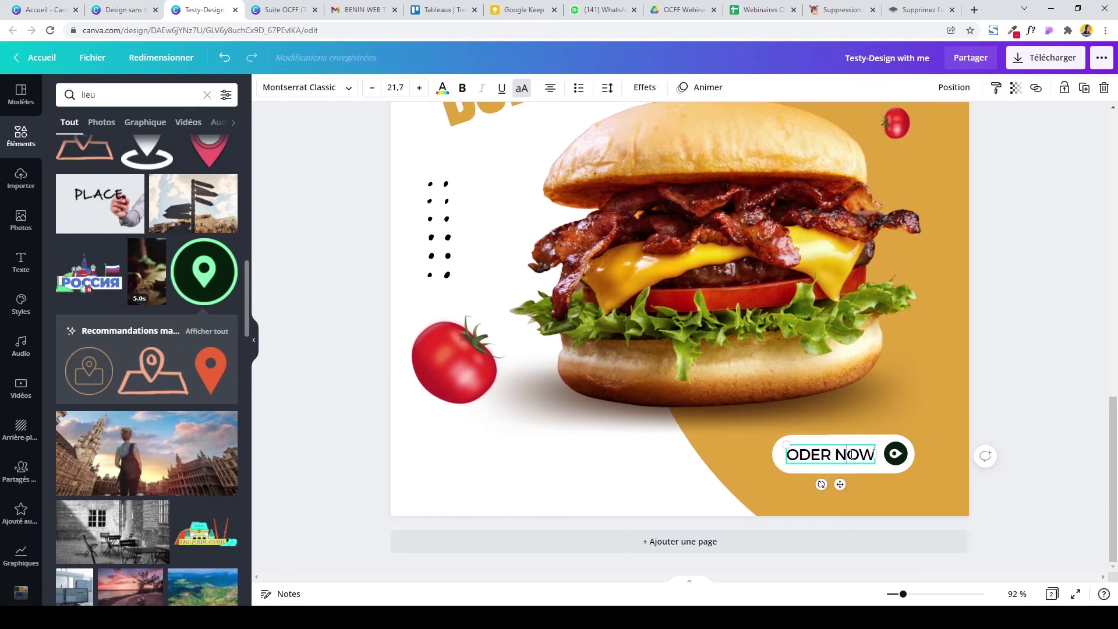
key("Right")
key("Right")
key("Right")
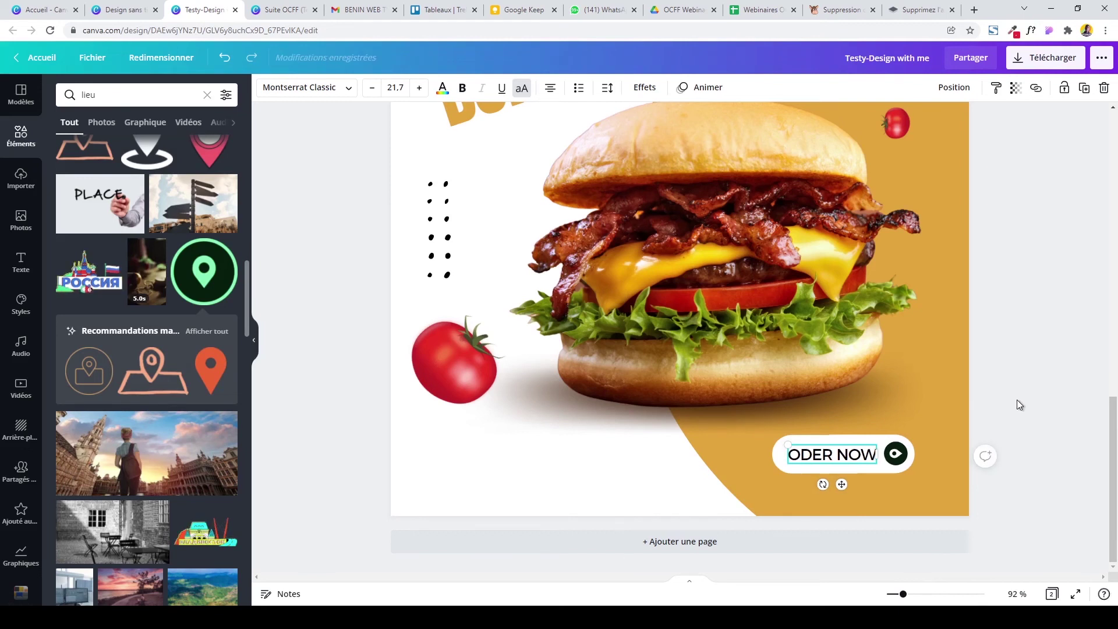
key("Right")
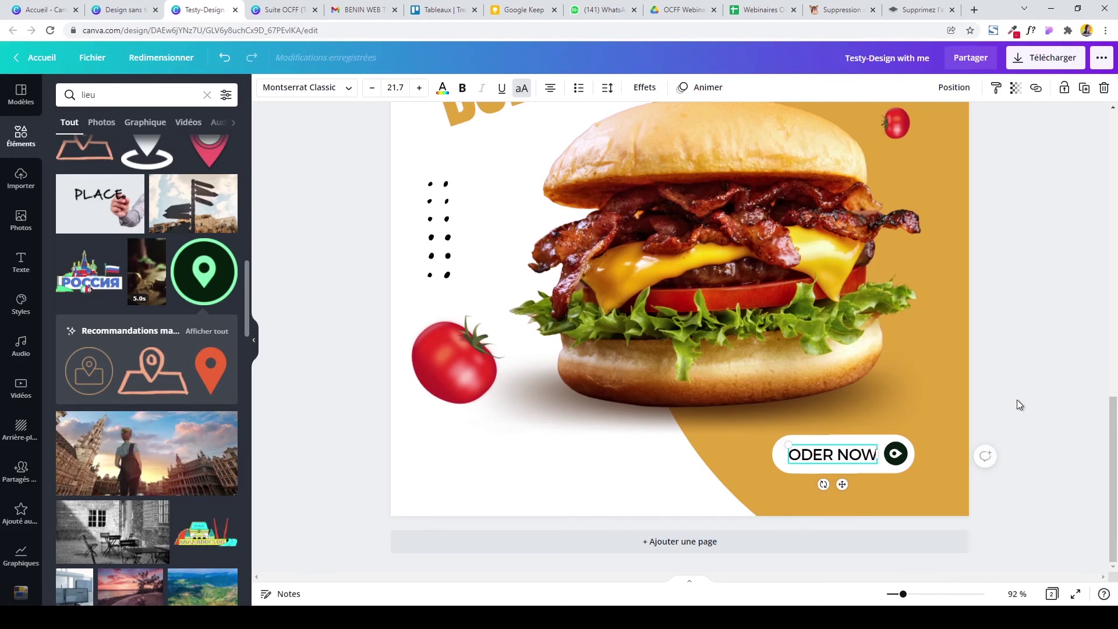
left_click(1016, 399)
mouse_move(1113, 481)
left_mouse_down()
mouse_move(1116, 293)
mouse_move(1116, 494)
left_mouse_up()
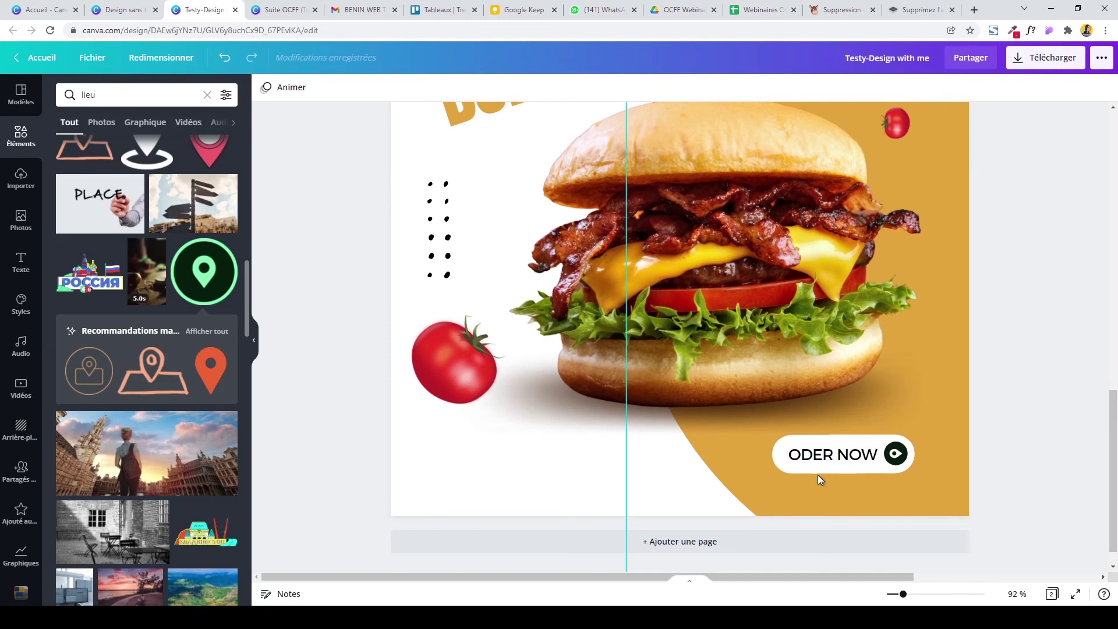
left_click(826, 460)
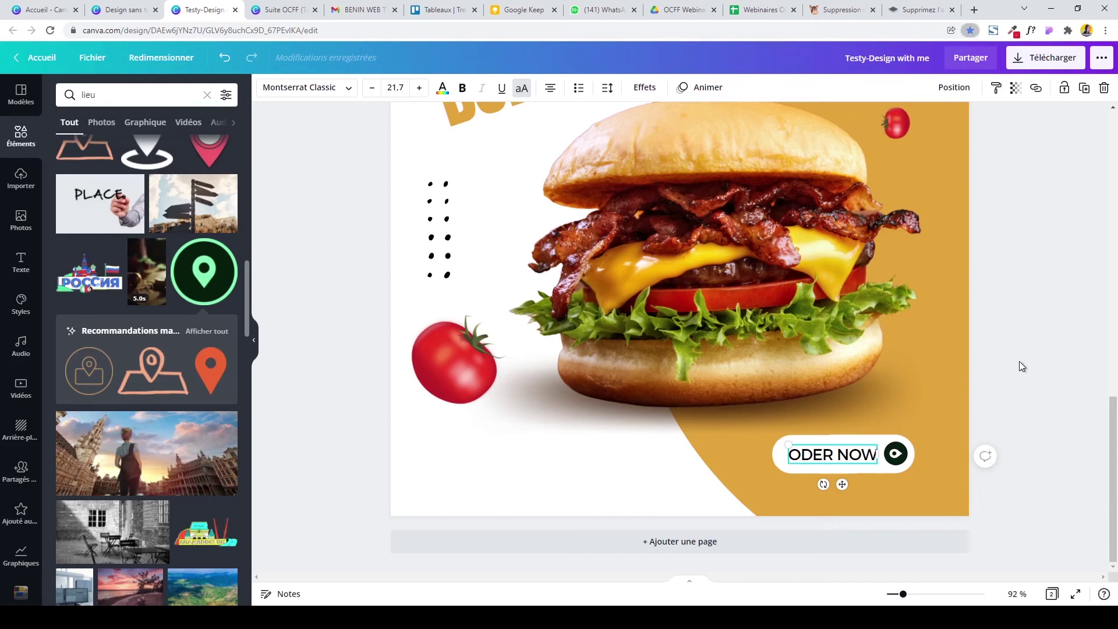
left_click_drag(945, 146, 857, 459)
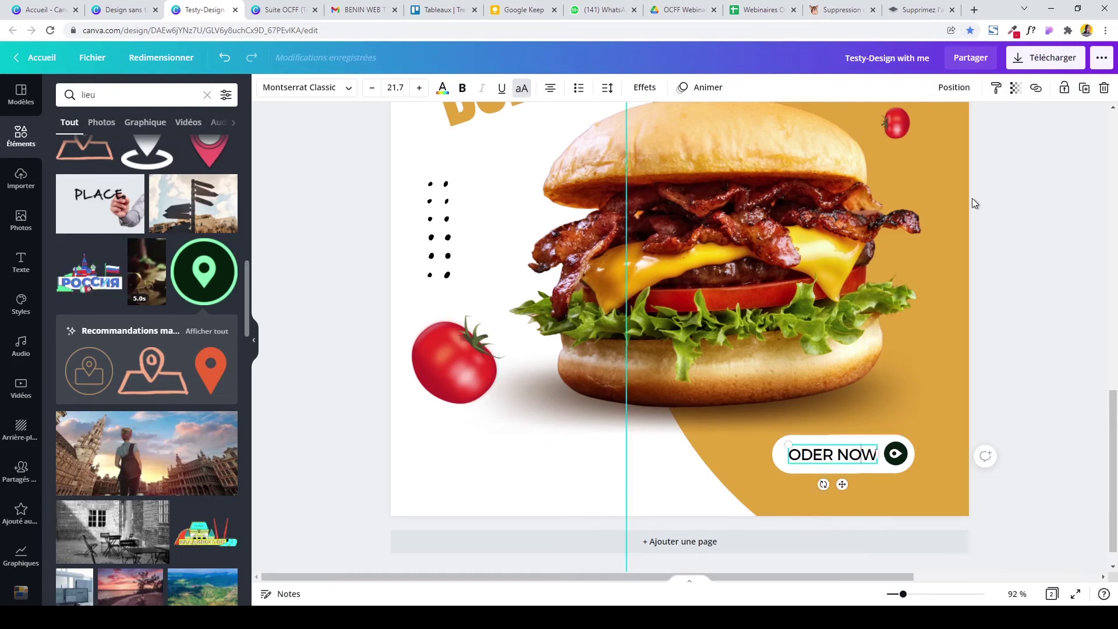
Duplicate the ODER NOW text, move the copy to the bottom-left, and delete the extra copy.
key("ctrl+d")
key("ctrl+d")
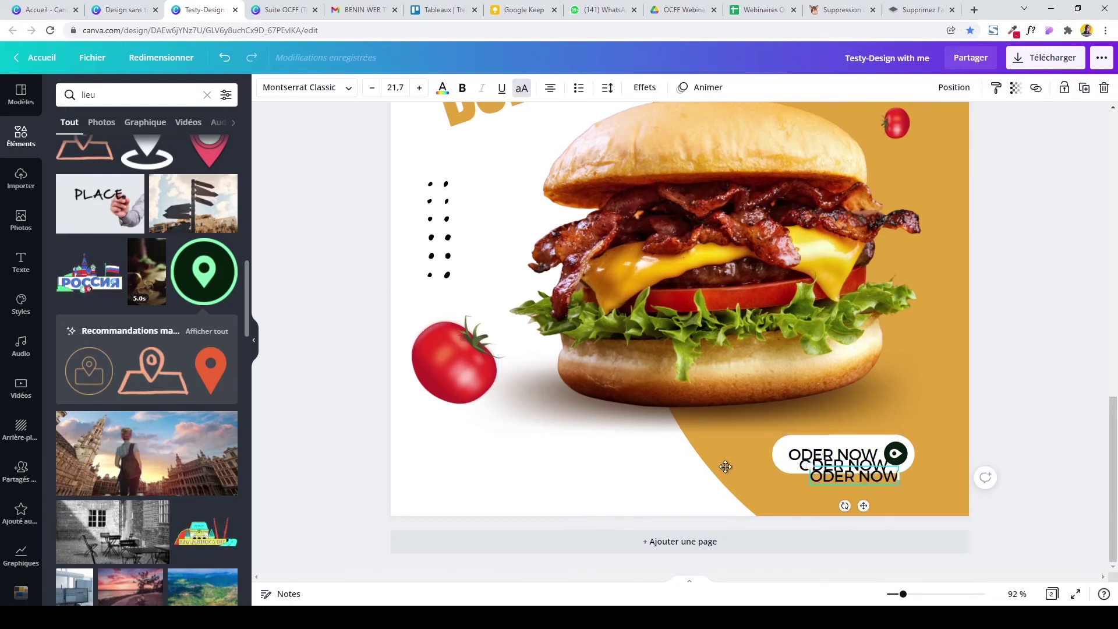
left_click_drag(724, 466, 471, 464)
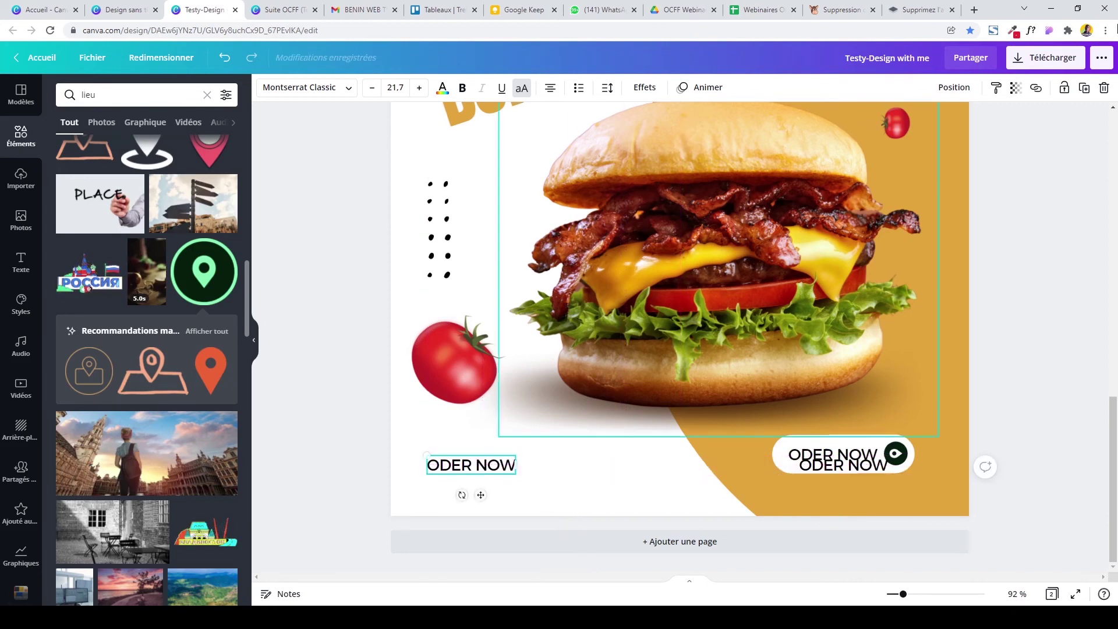
left_click(875, 465)
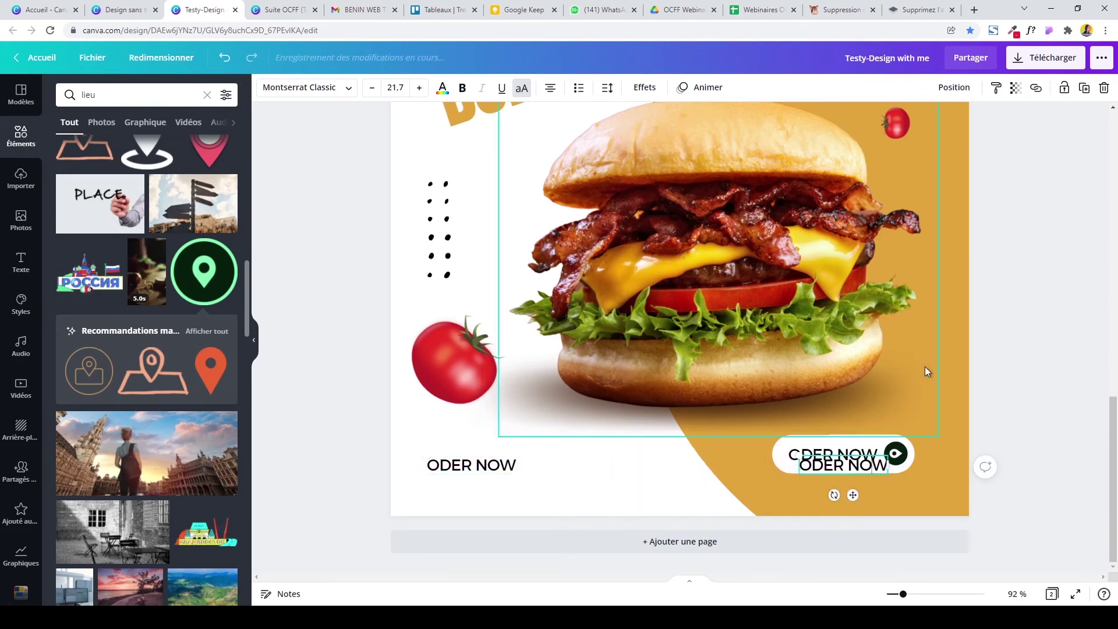
left_click(1104, 87)
Replace the copy's wording with the phone number and start a second line.
left_click(492, 465)
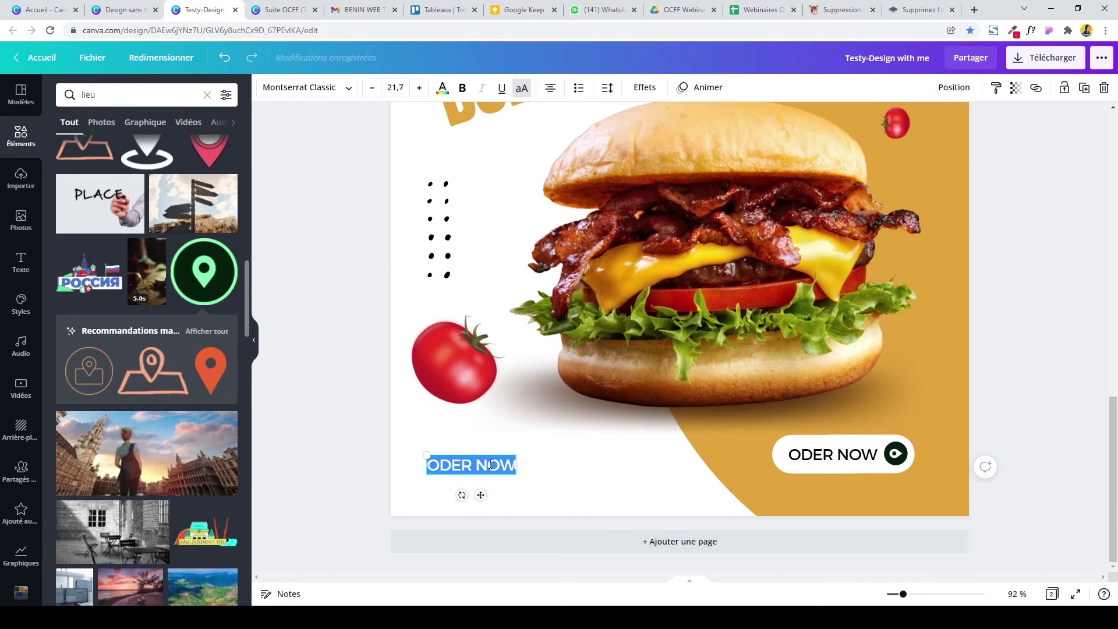
key("BackSpace")
type("66528")
key("BackSpace")
type("9484")
key("Return")
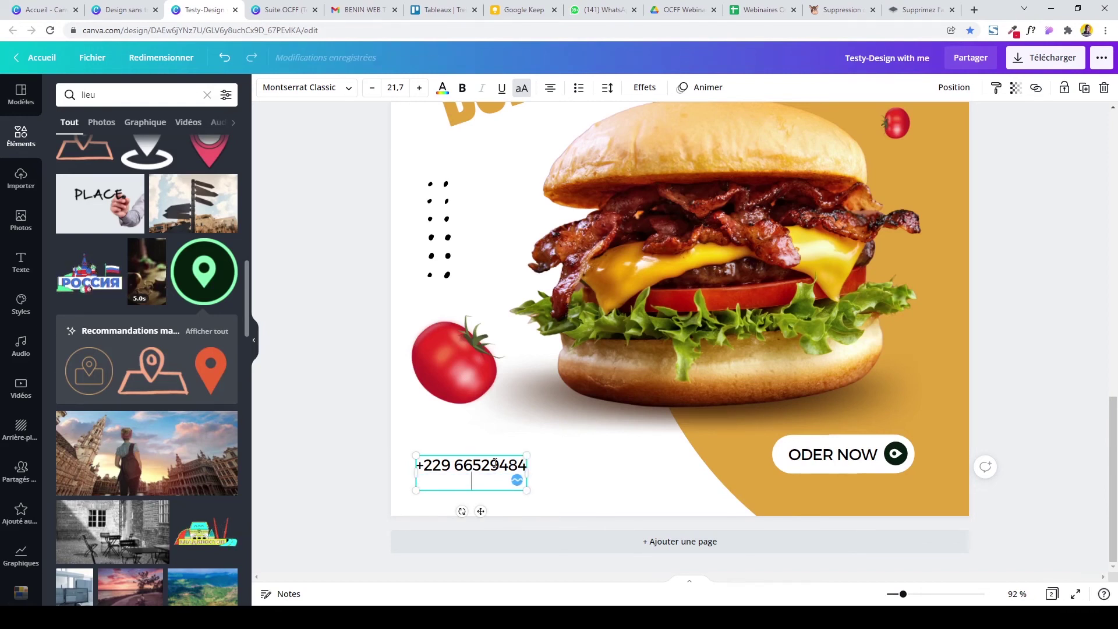
type("WWW")
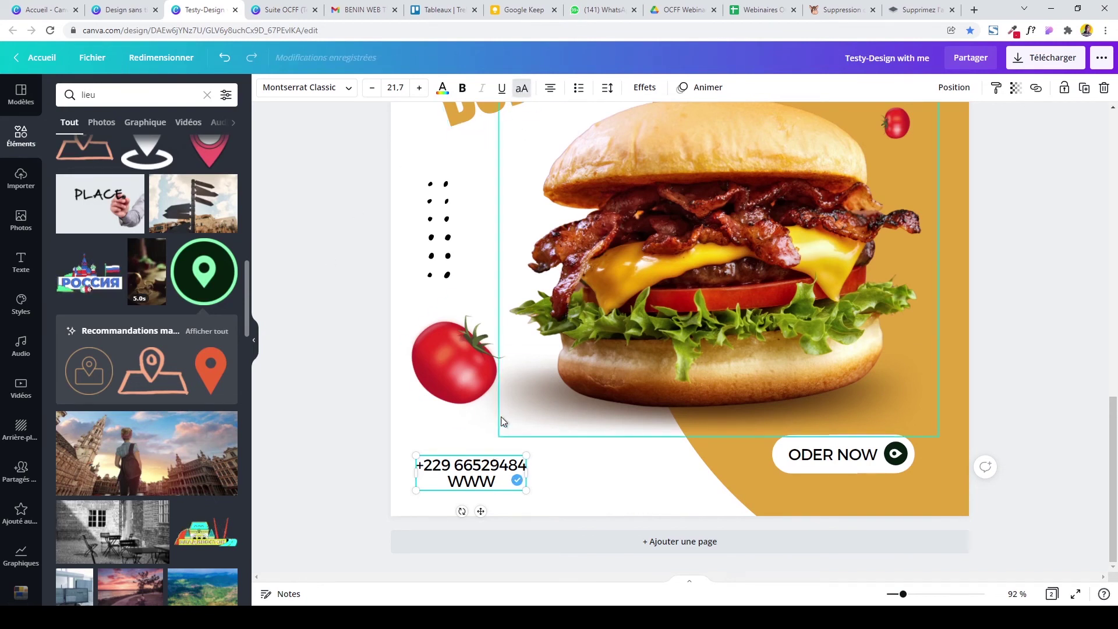
Complete the second line as the website address and widen the box to fit it.
double_click(495, 481)
type("W")
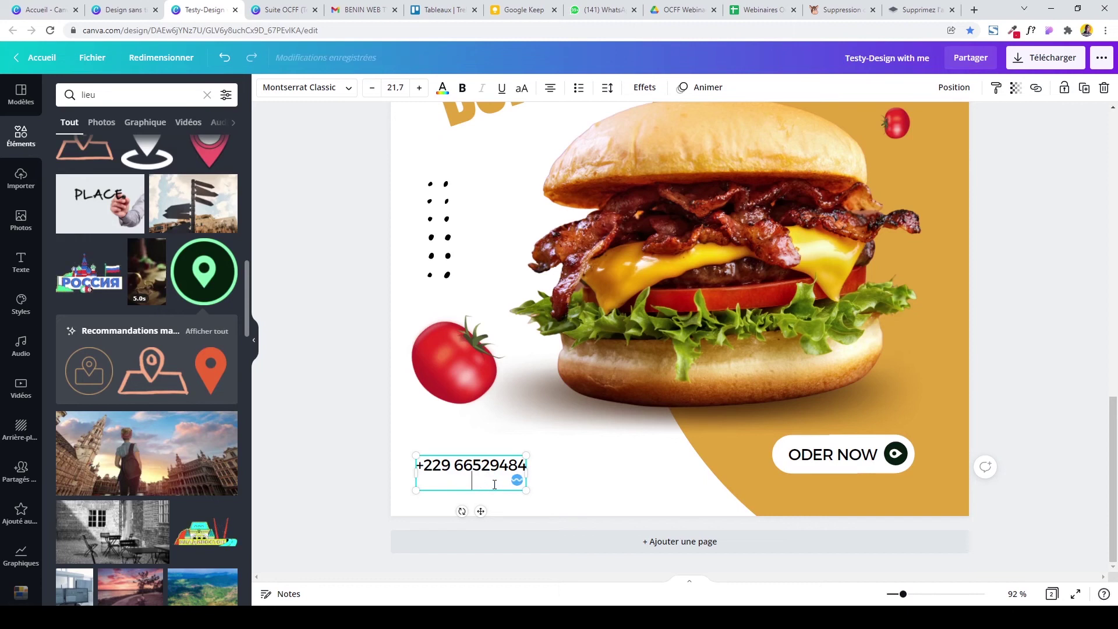
type(".")
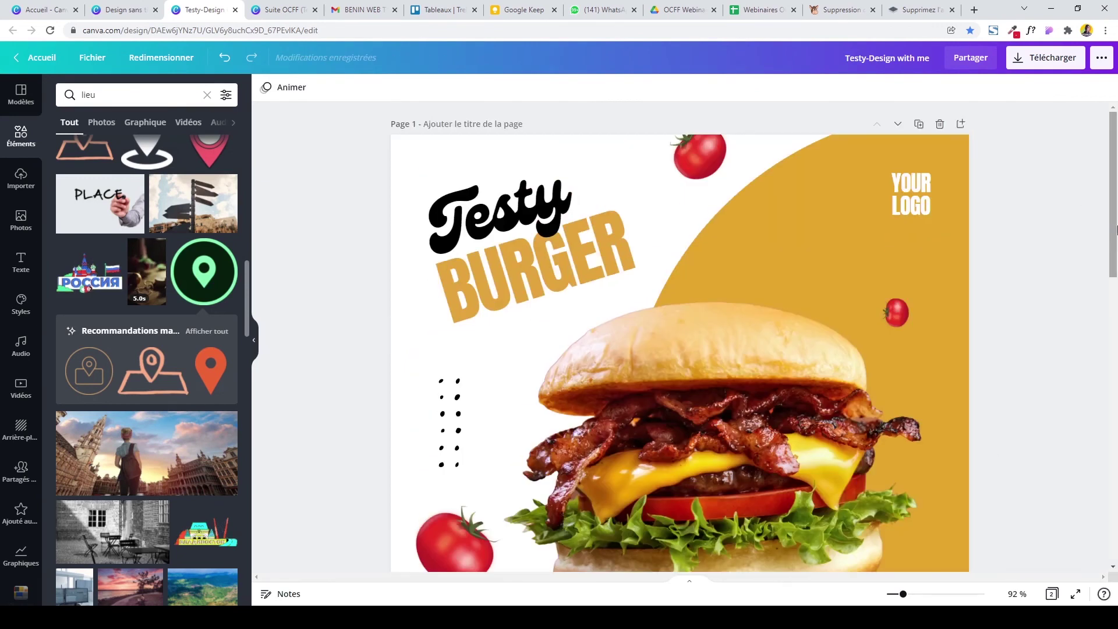
scroll(1116, 336, "down", 5)
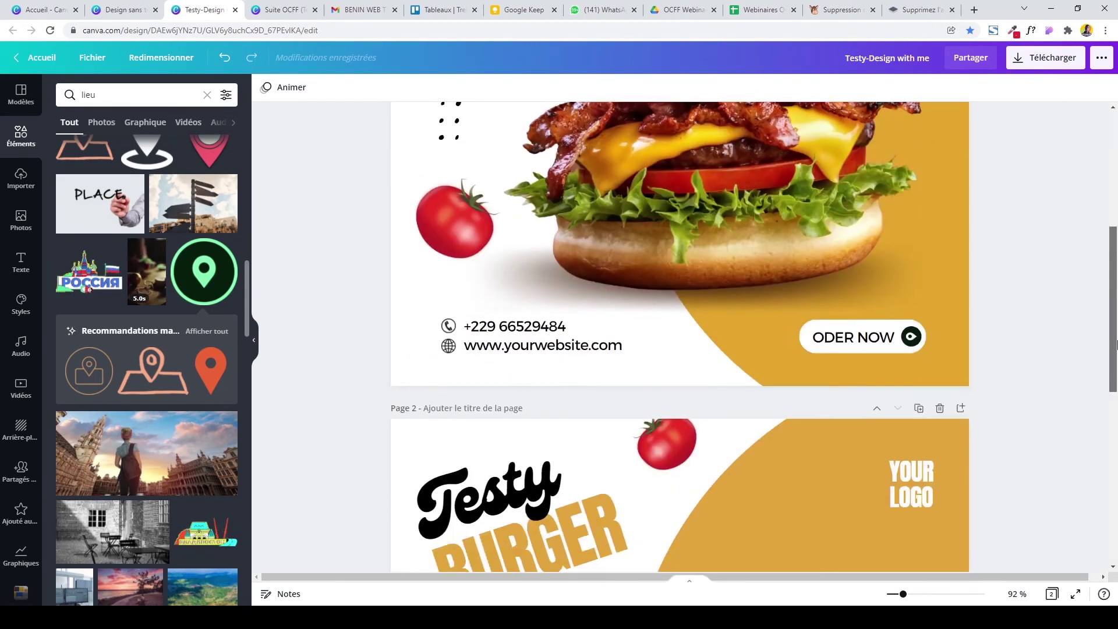
double_click(491, 482)
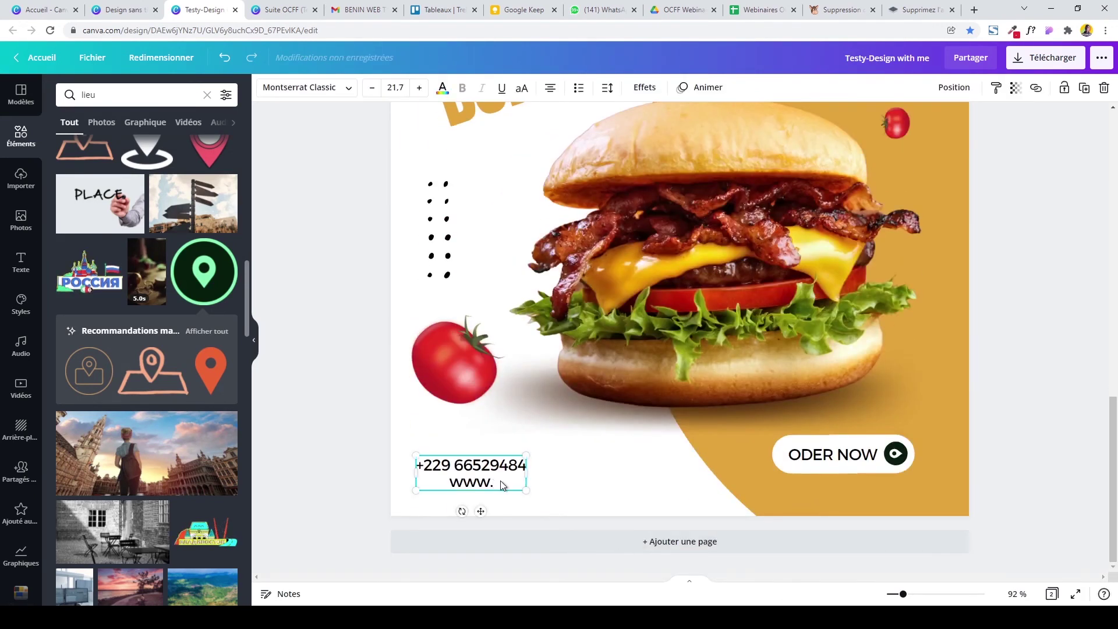
type("yourwebsite.d")
type("com")
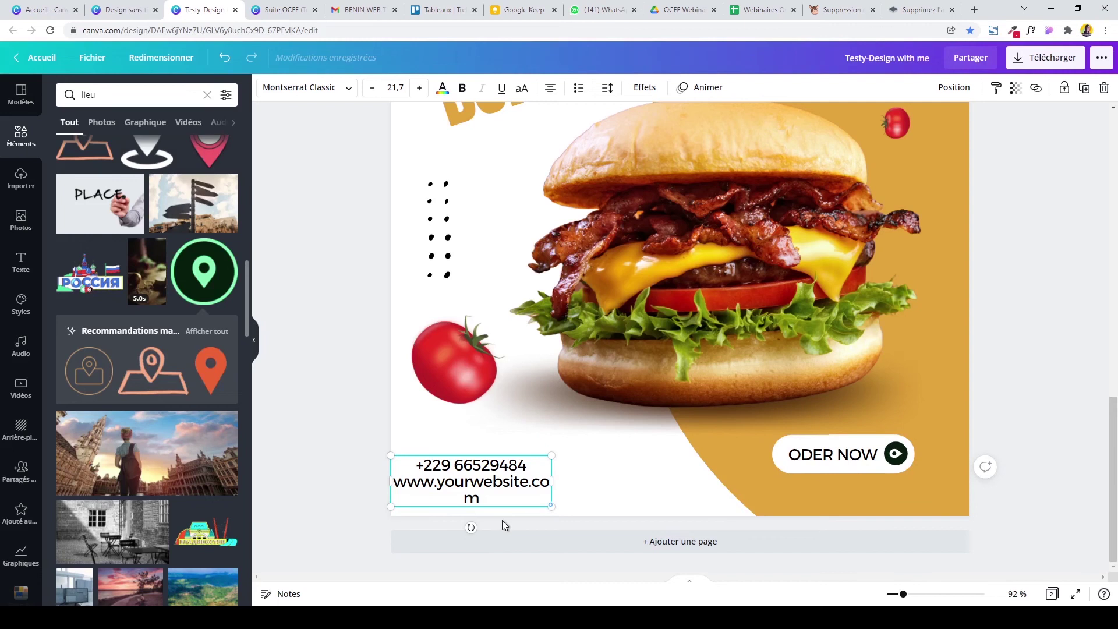
key("ctrl+a")
left_click_drag(551, 481, 562, 473)
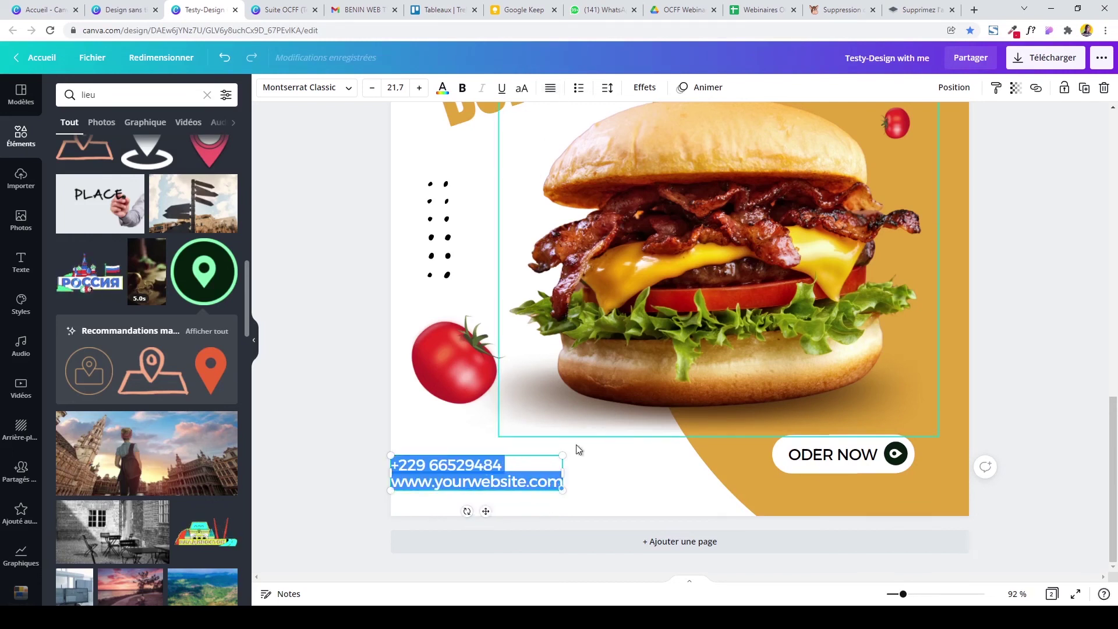
left_click_drag(485, 510, 544, 510)
left_click(352, 421)
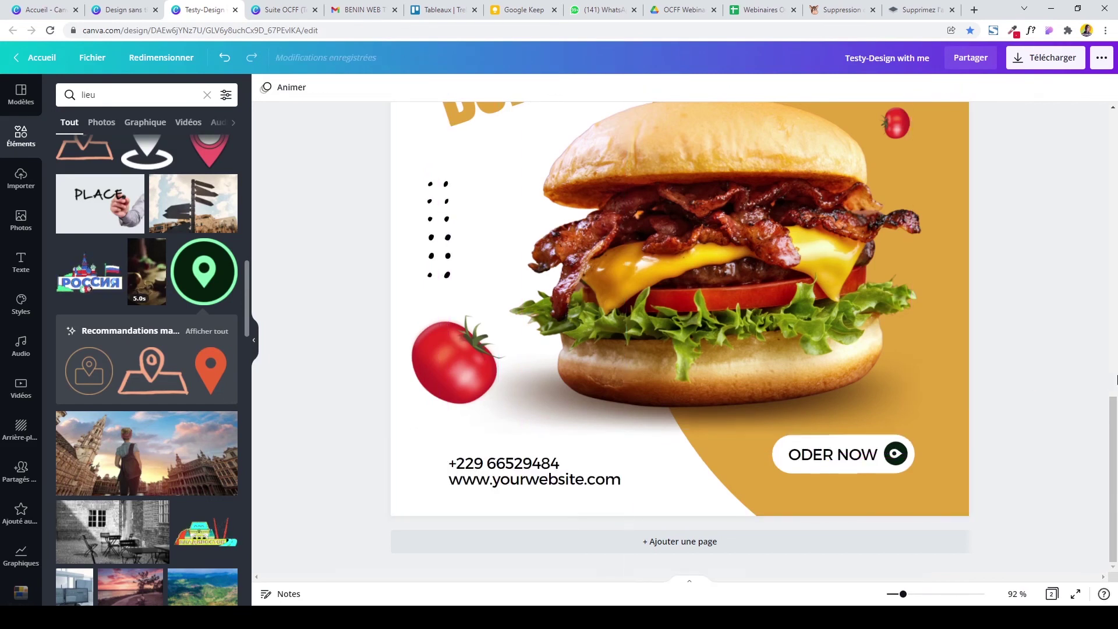
Adjust the contact text's line spacing and nudge the block up slightly.
scroll(1113, 483, "down", 5)
scroll(1113, 487, "up", 5)
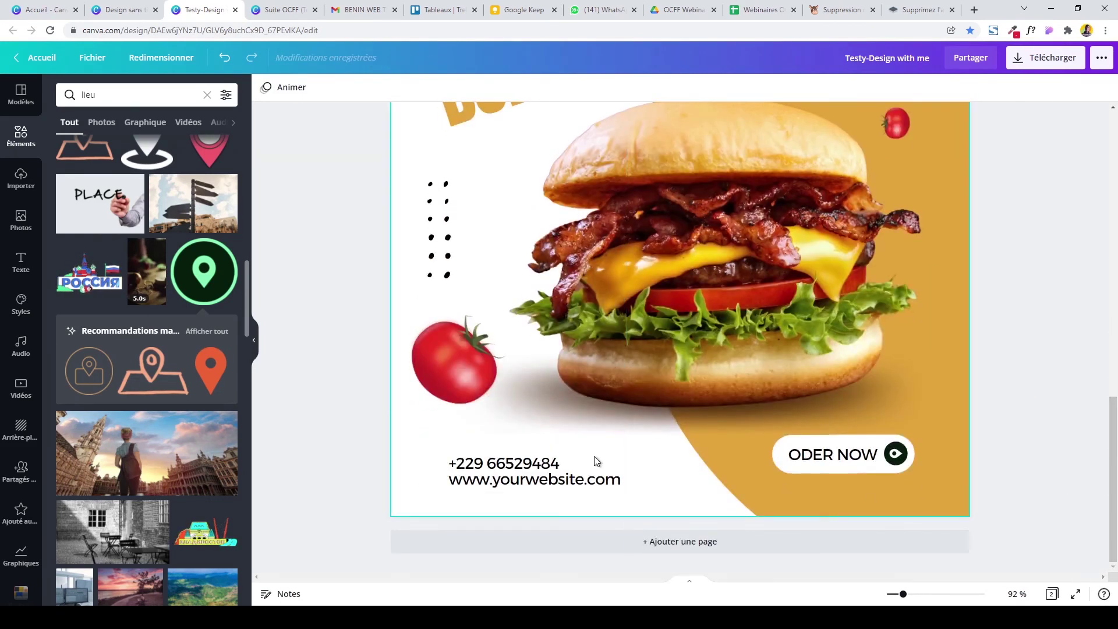
left_click(588, 428)
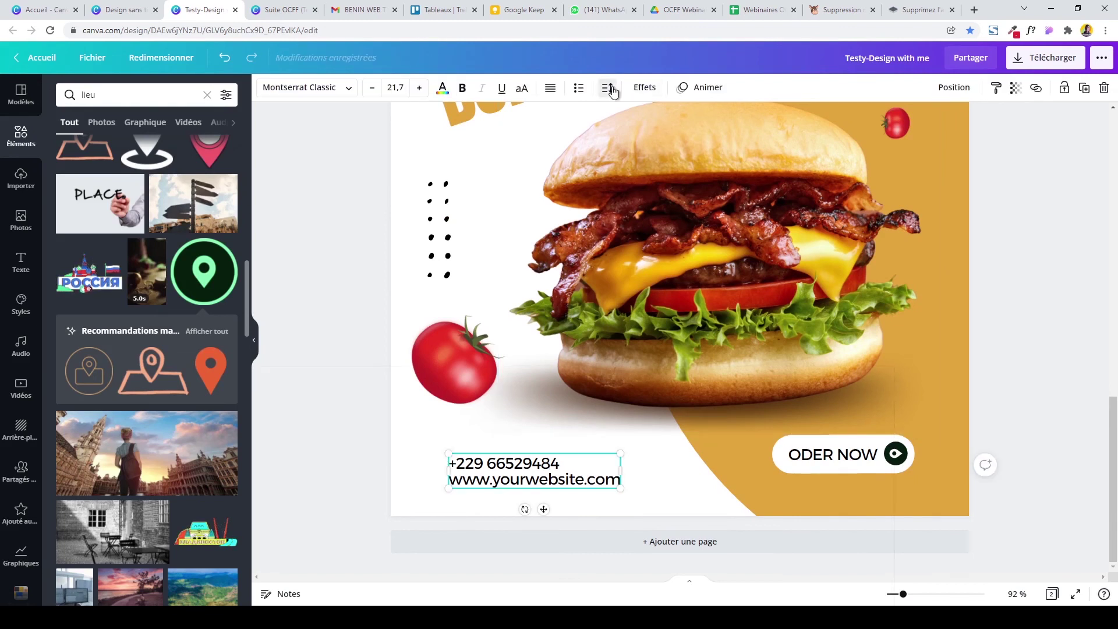
left_click(609, 88)
left_click_drag(728, 150, 741, 160)
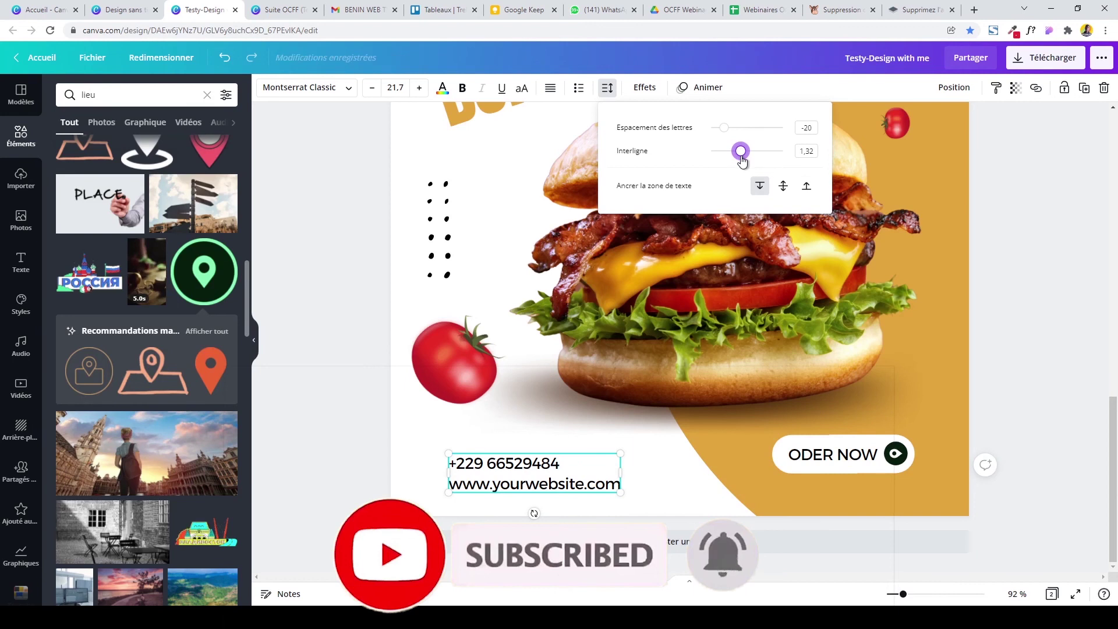
left_click(1029, 328)
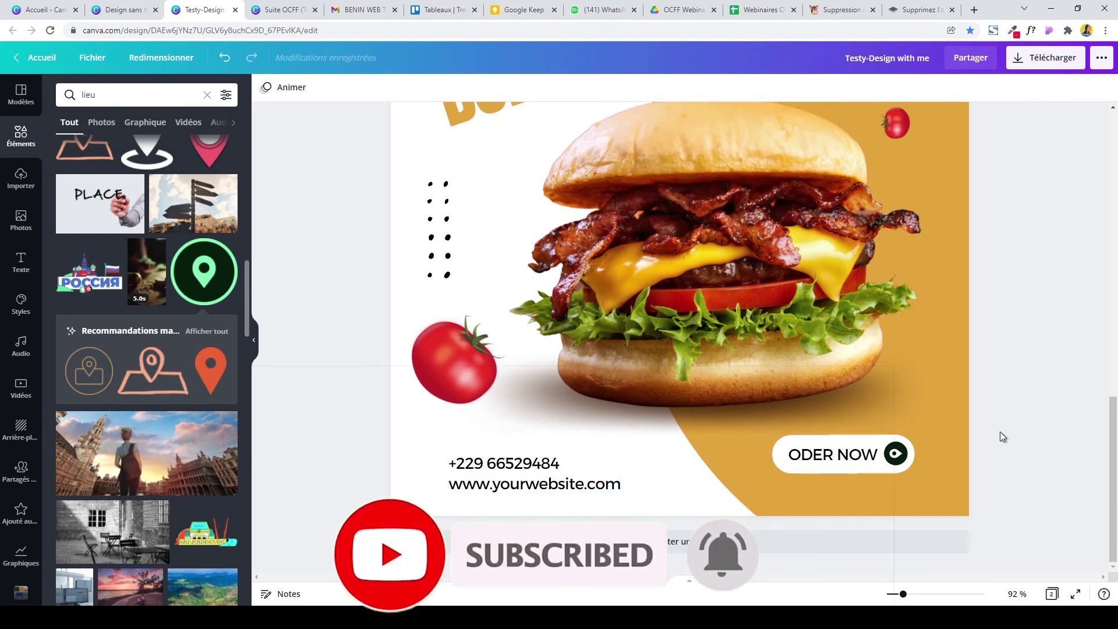
left_click_drag(571, 496, 571, 490)
left_click(1021, 421)
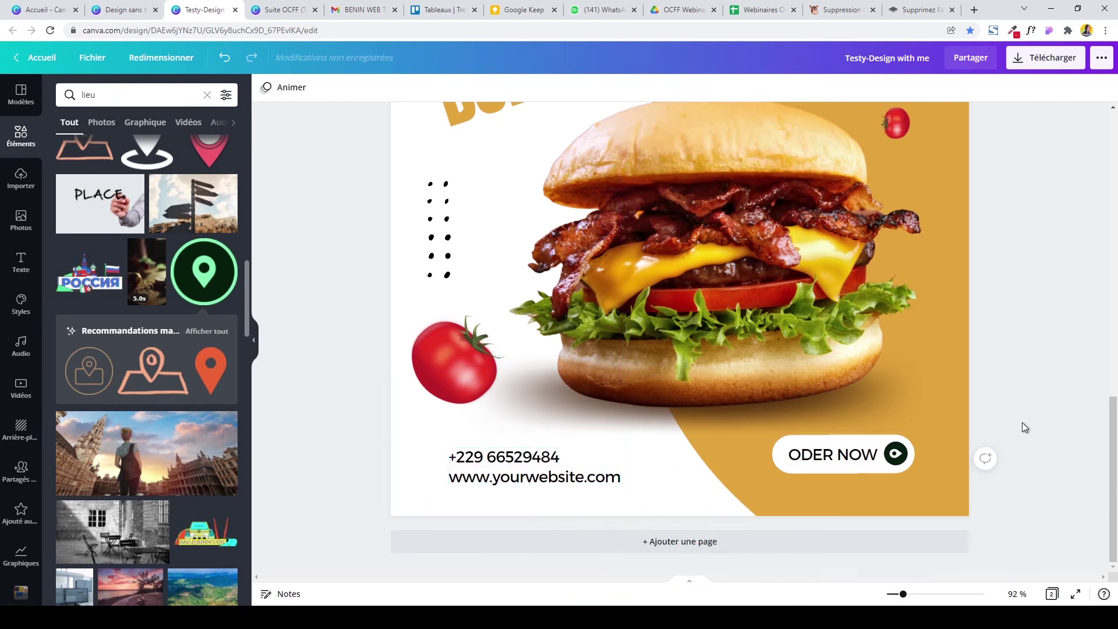
Move the ODER NOW button down to line up with the contact text.
left_click(899, 462)
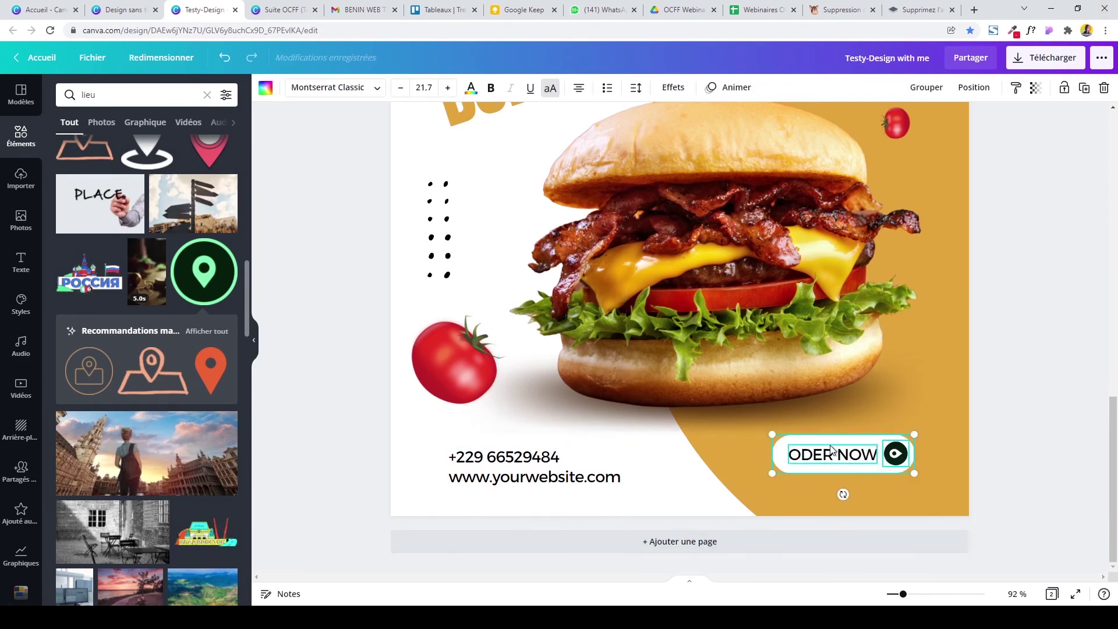
left_click_drag(836, 459, 844, 464)
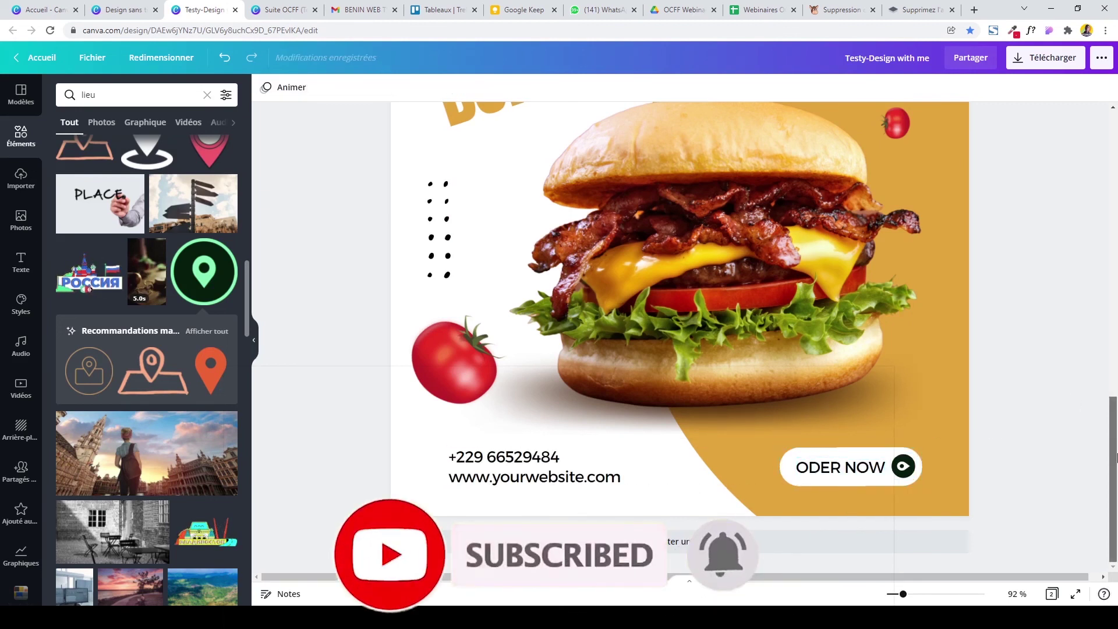
left_click_drag(1116, 446, 1117, 334)
scroll(1112, 329, "up", 2)
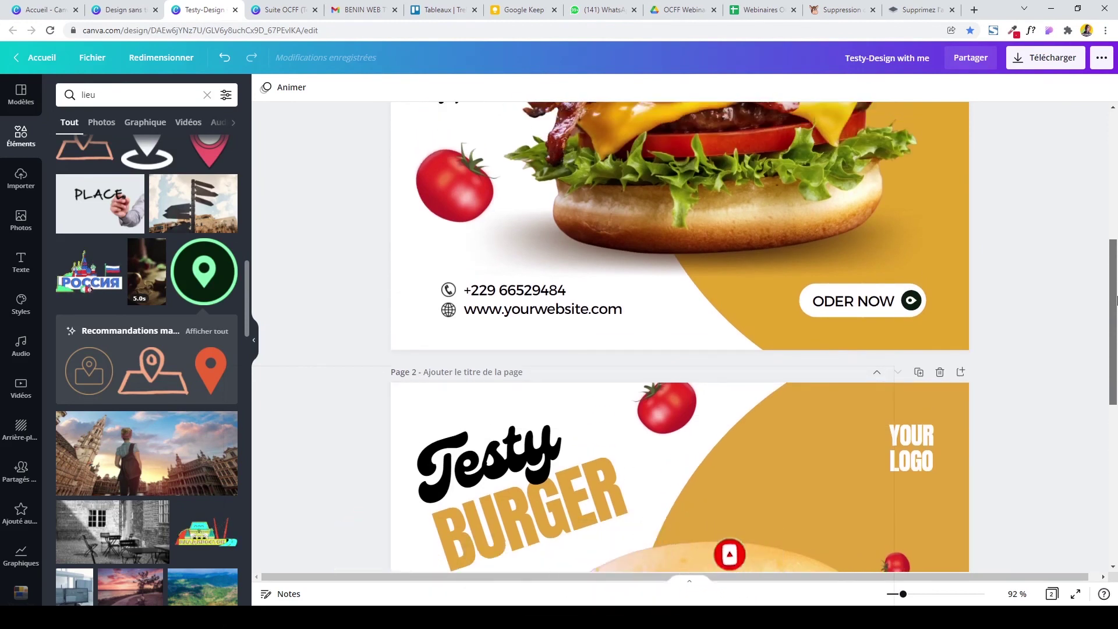
left_click(918, 438)
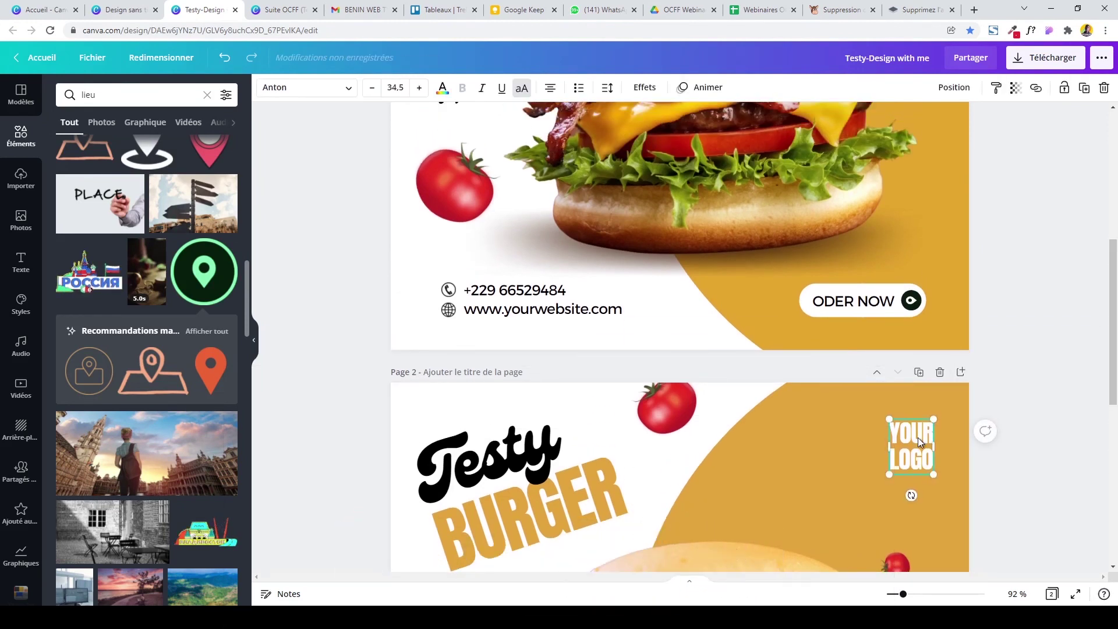
left_click(1045, 369)
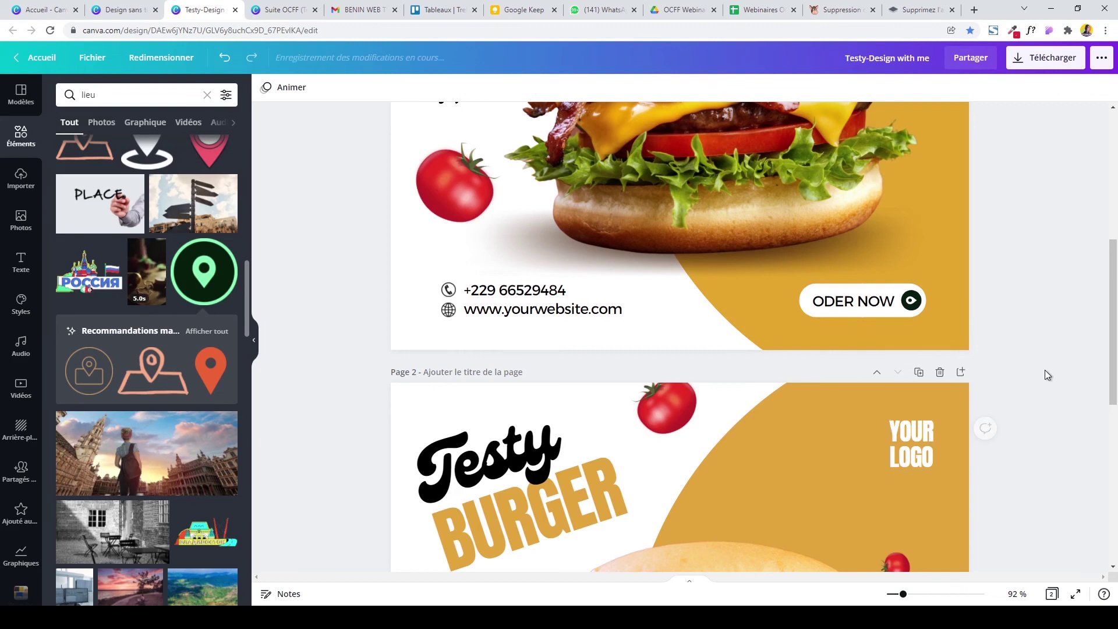
left_click_drag(1113, 381, 1115, 541)
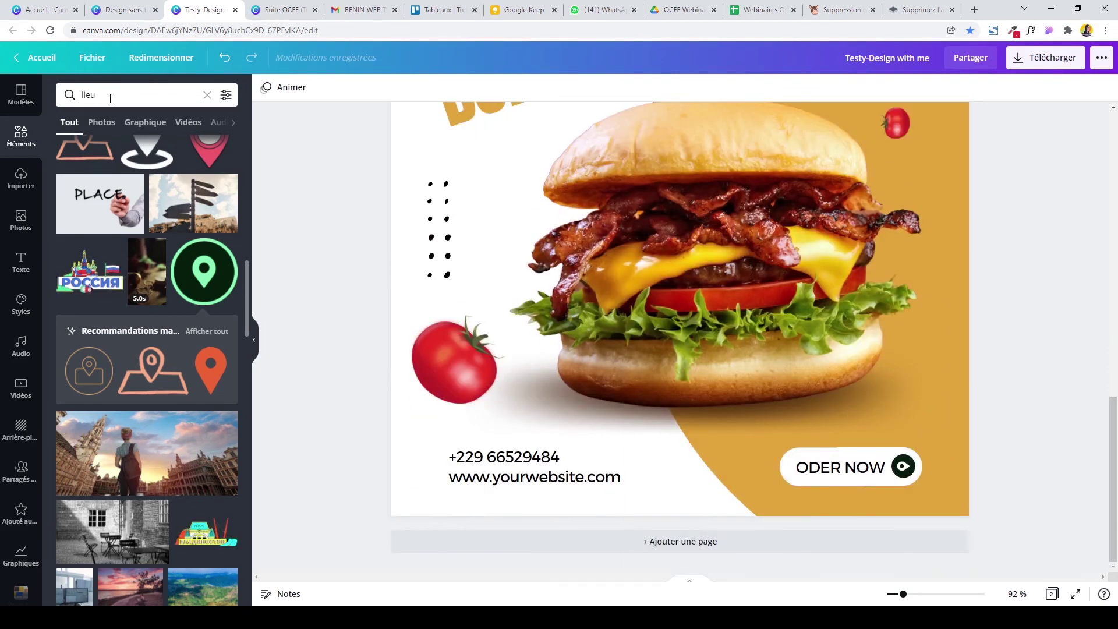
Add a phone icon from a 'contact' elements search, shrunk beside the phone number.
type("contact")
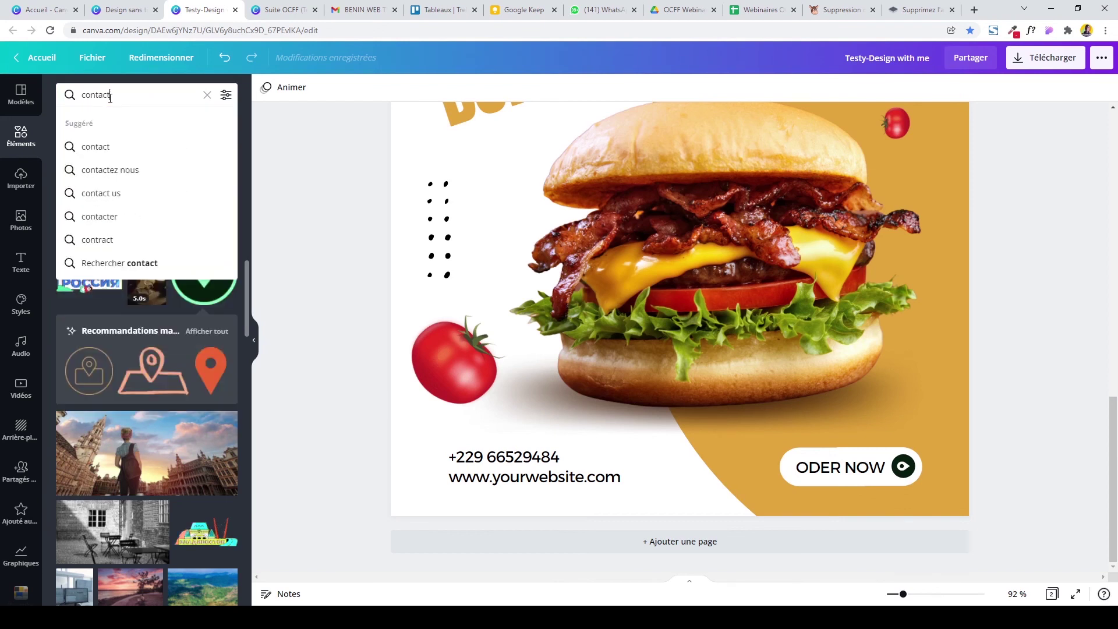
key("Return")
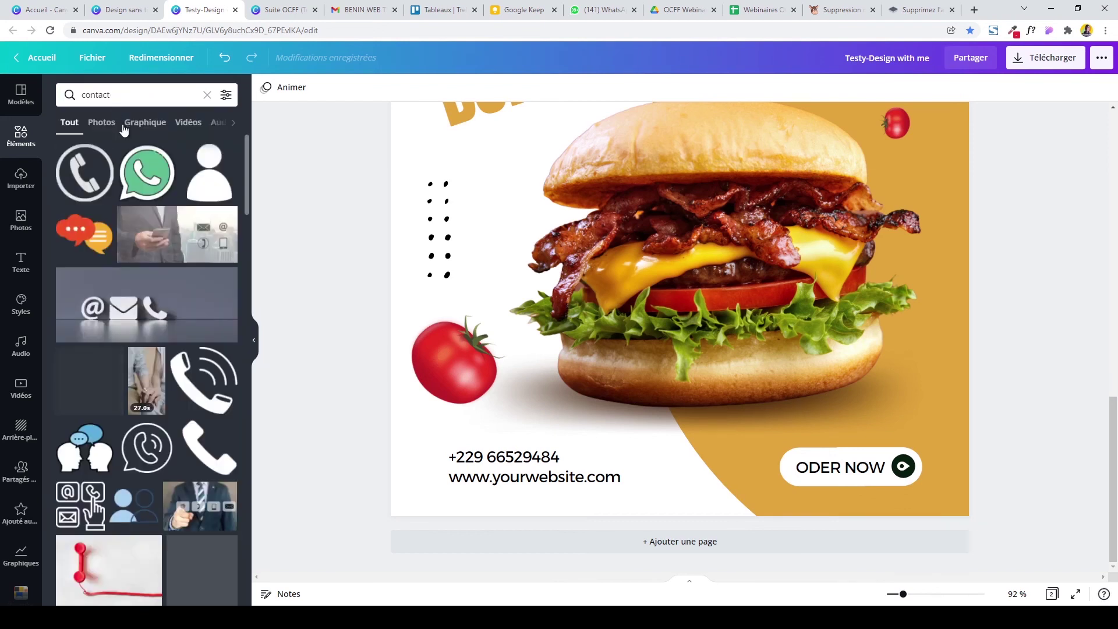
left_click(95, 179)
left_click_drag(798, 106, 443, 488)
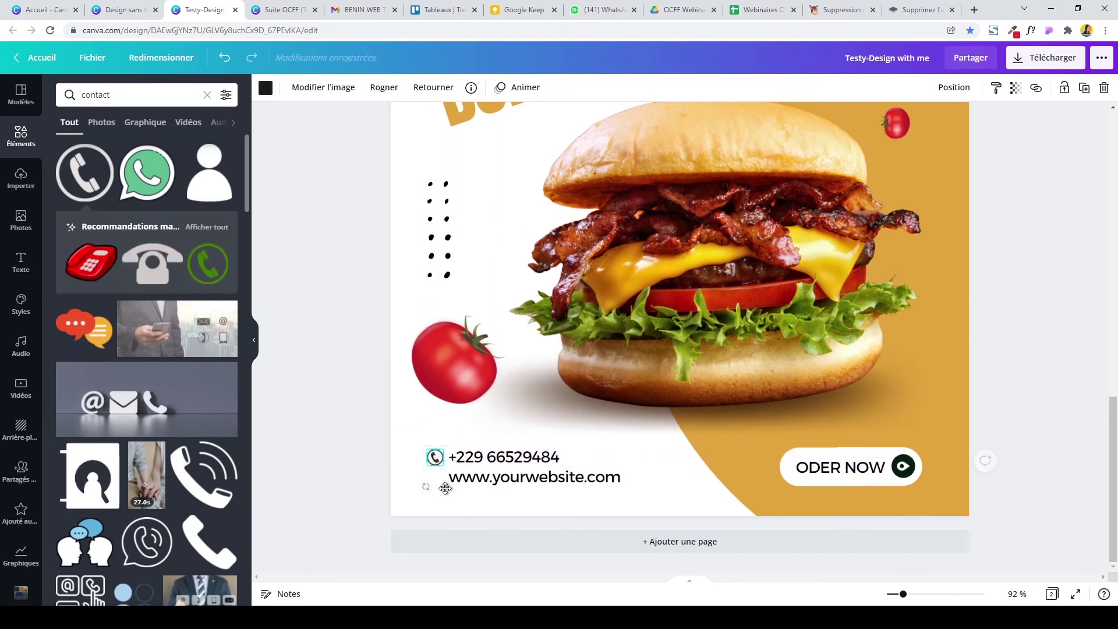
left_click(367, 432)
Add a globe icon from a 'website' search, shrunk beside the website address.
type("webi")
key("BackSpace")
key("BackSpace")
type("site")
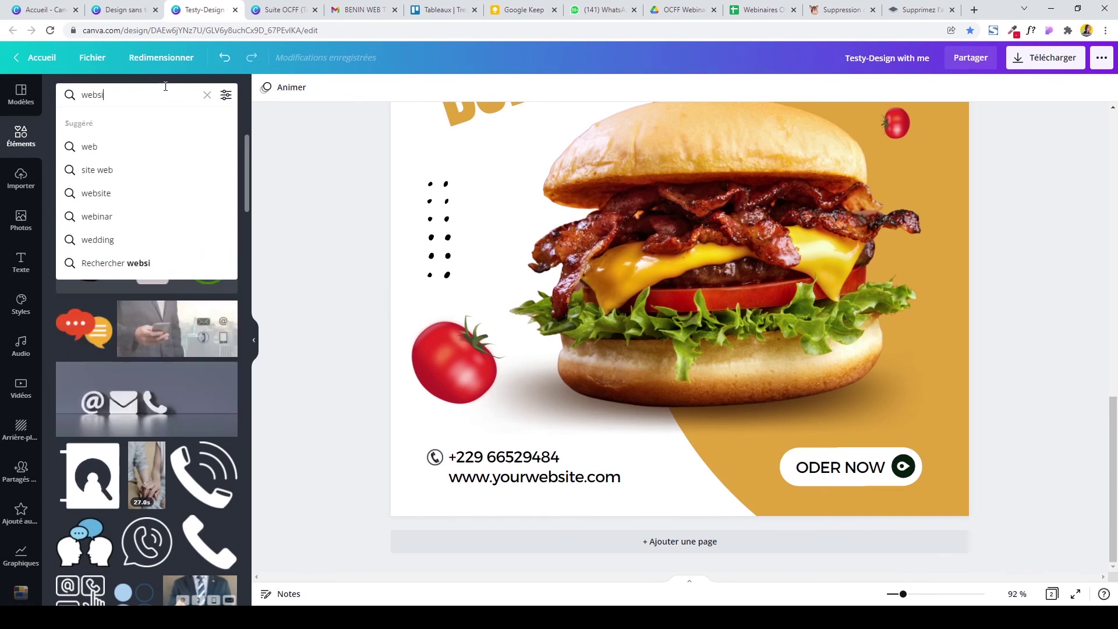
key("Return")
left_click(758, 147)
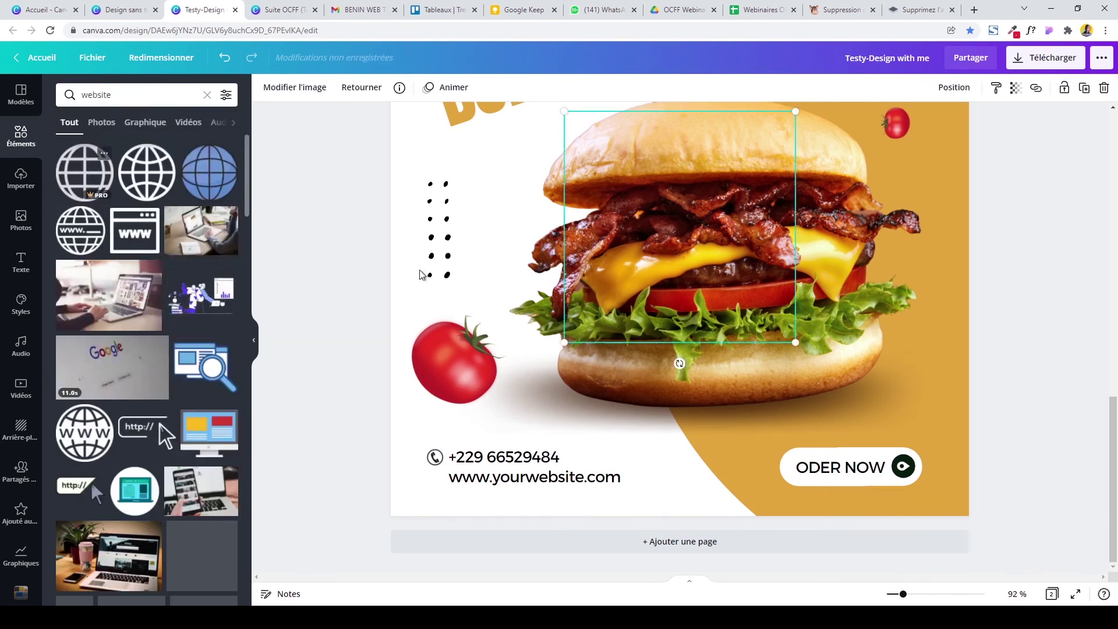
left_click_drag(801, 111, 627, 354)
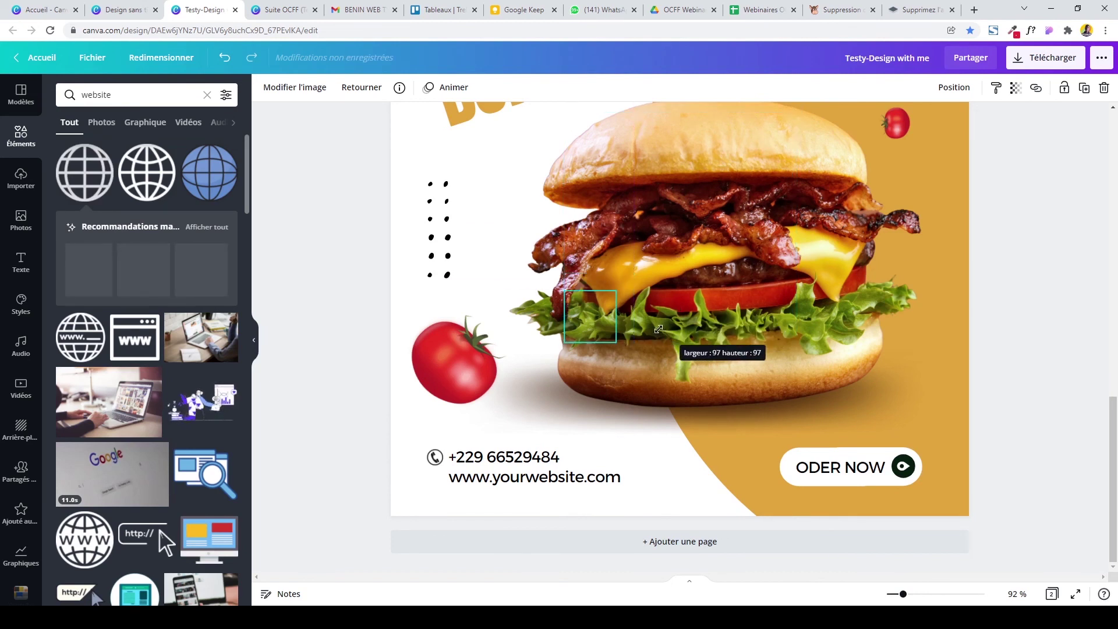
left_click_drag(628, 355, 447, 502)
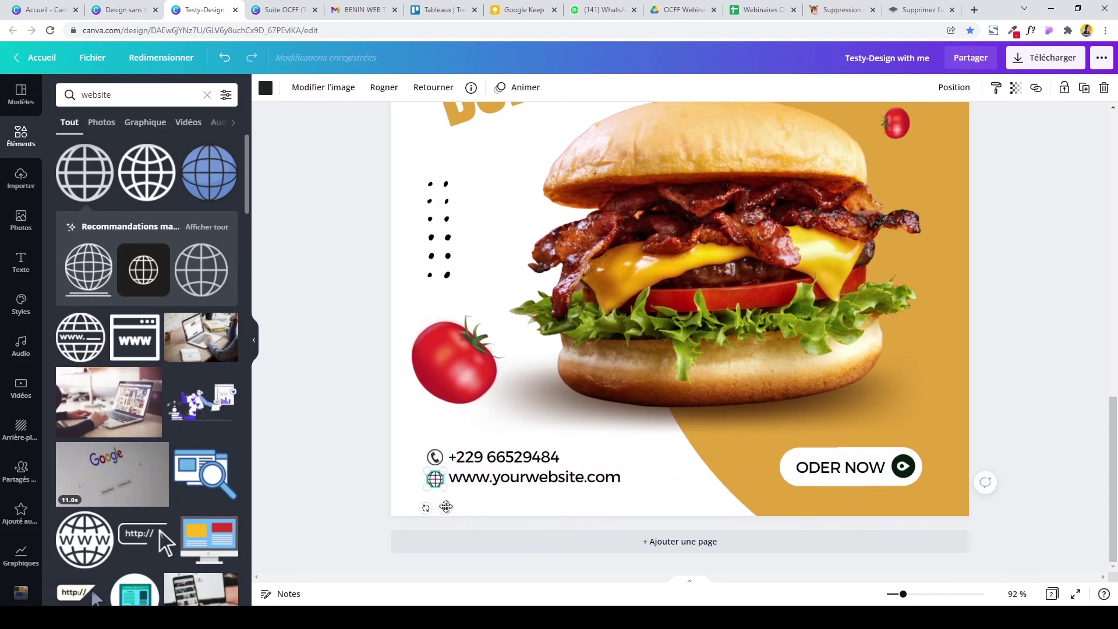
left_click(362, 435)
Nudge both icons up together to align them with the contact lines.
left_click_drag(403, 467, 442, 495)
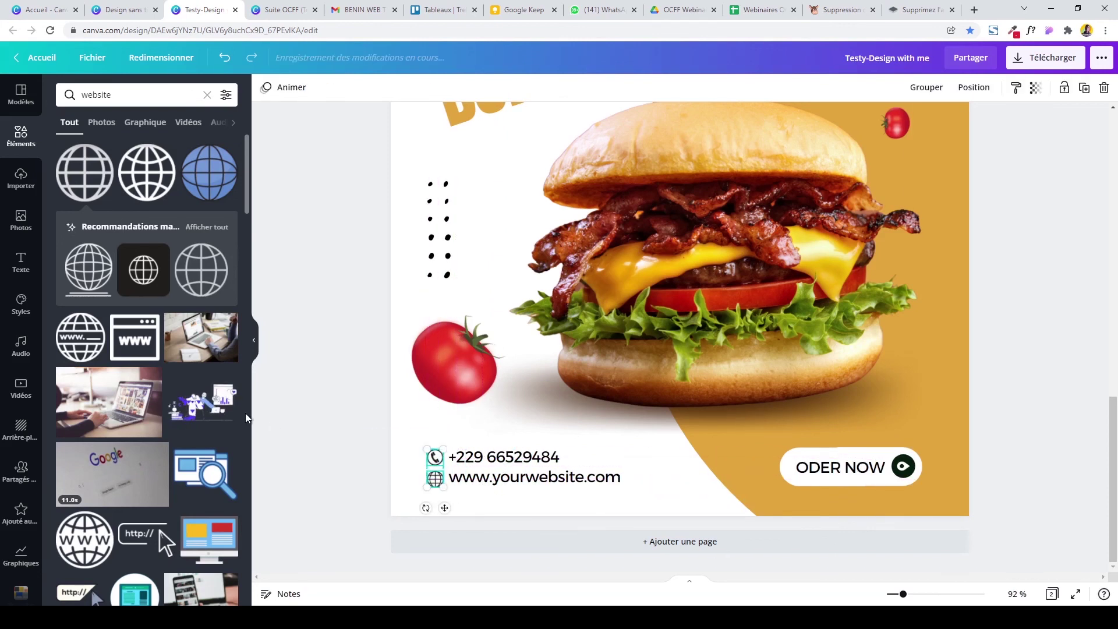
key("Up")
key("Up")
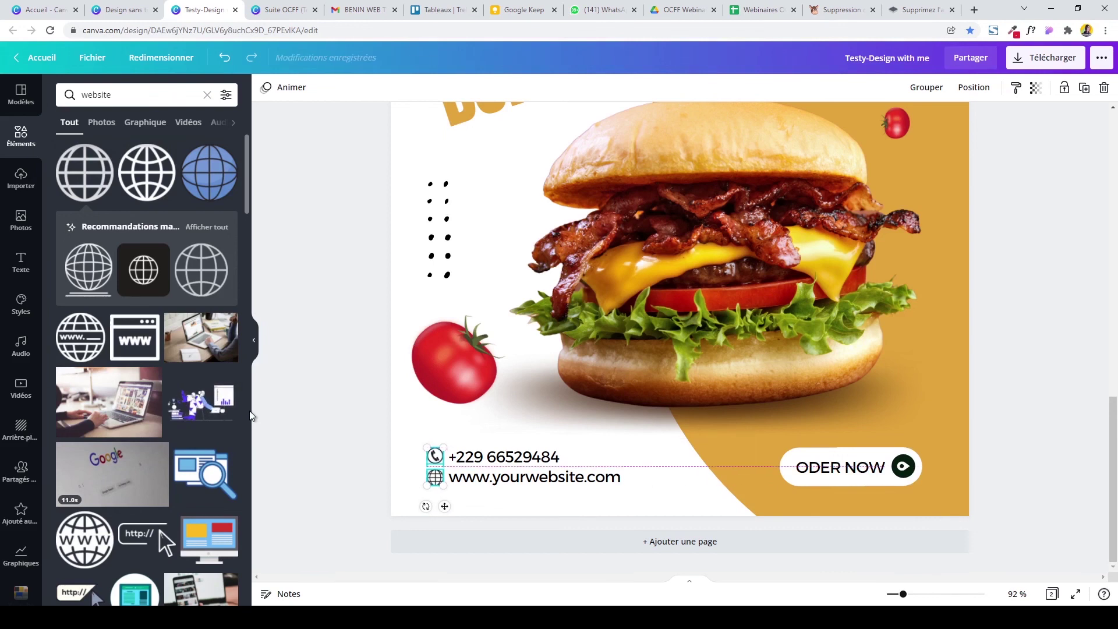
left_click(345, 400)
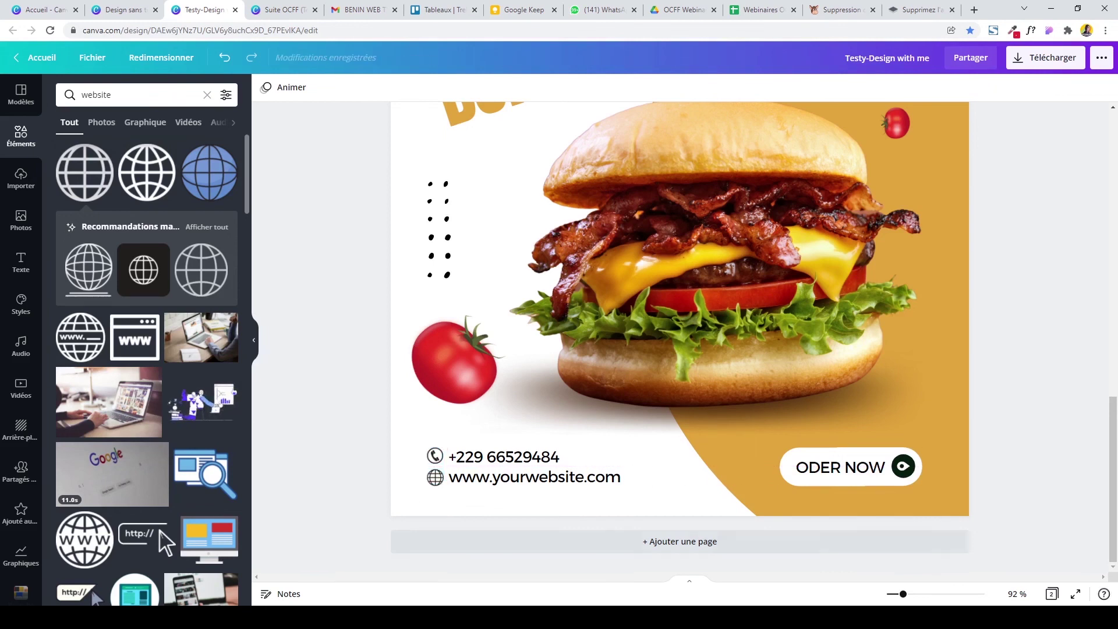
left_click_drag(904, 597, 894, 598)
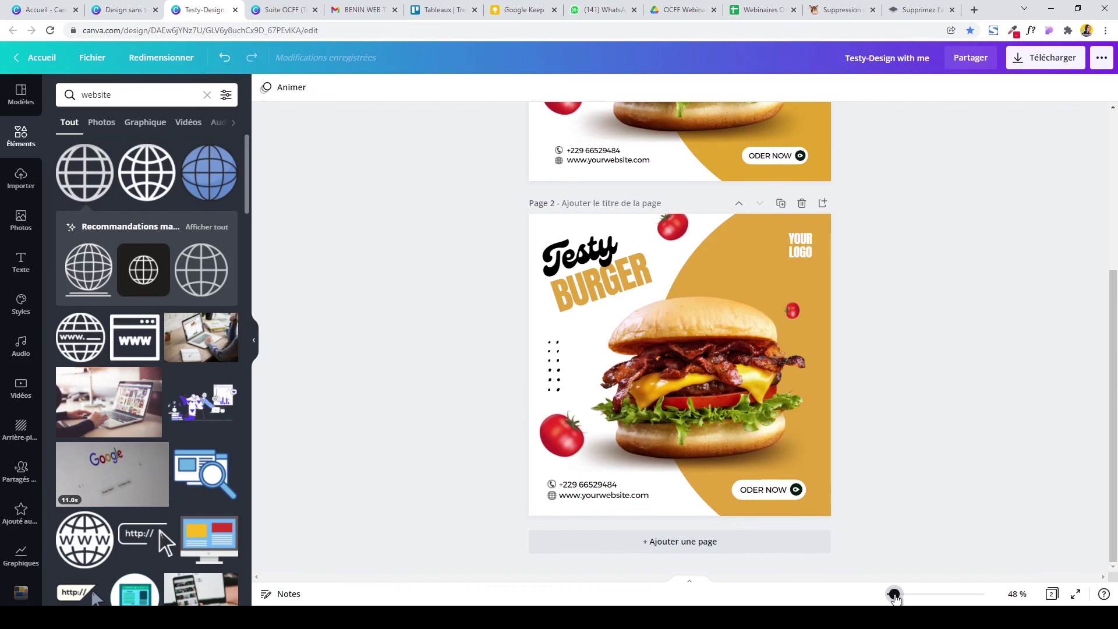
Scroll between both Testy Burger pages and show them as thumbnails in grid view.
left_click_drag(1113, 383, 1116, 216)
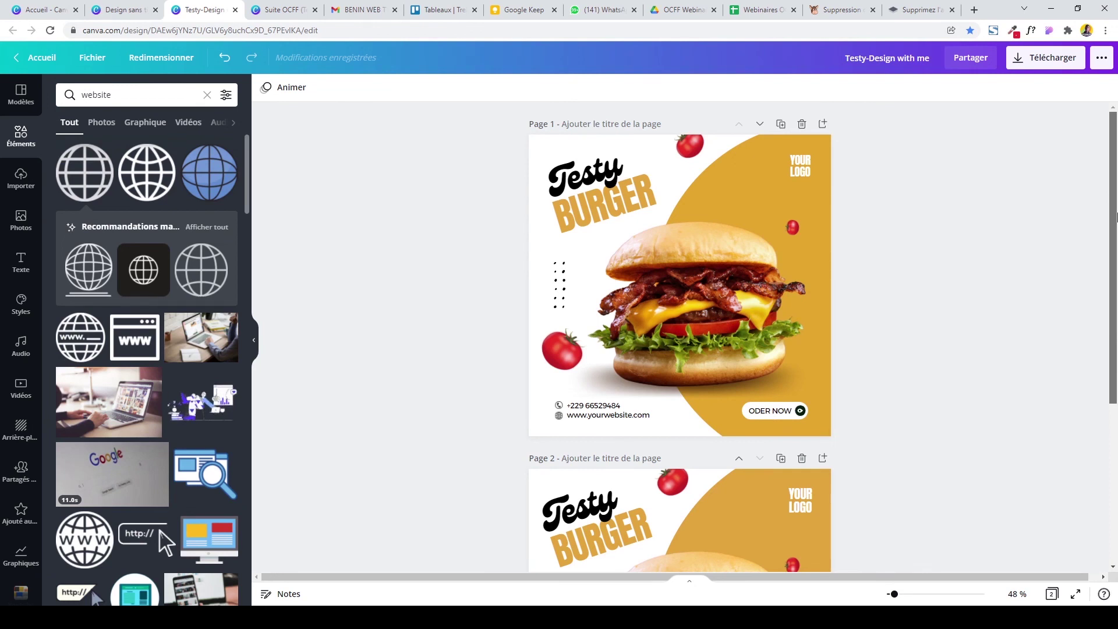
left_click_drag(1116, 230, 1115, 458)
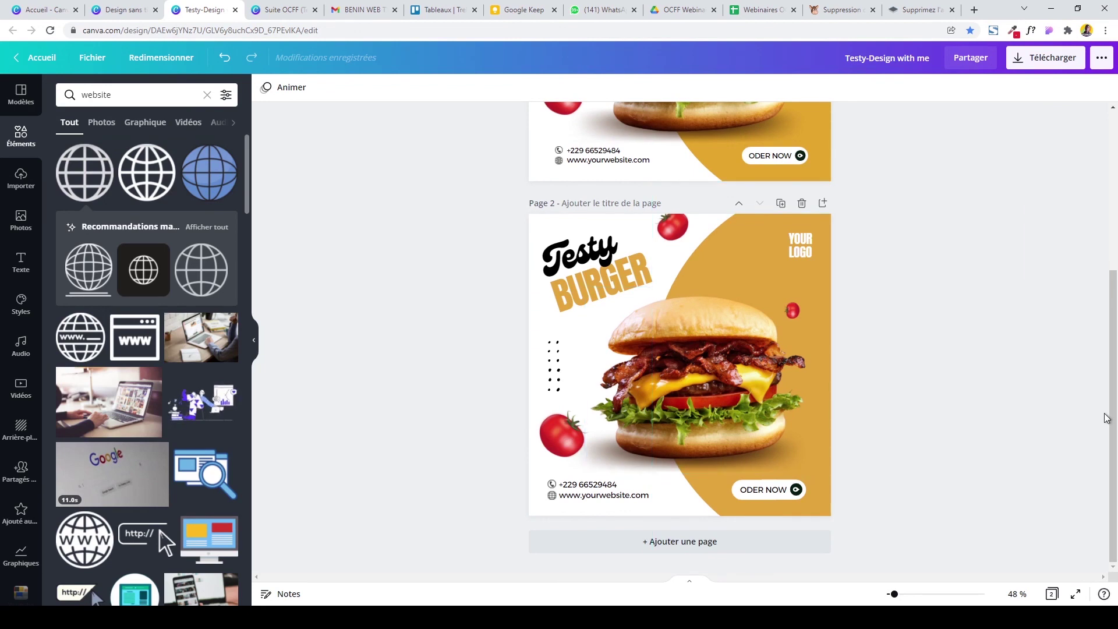
left_click_drag(1114, 442, 1115, 446)
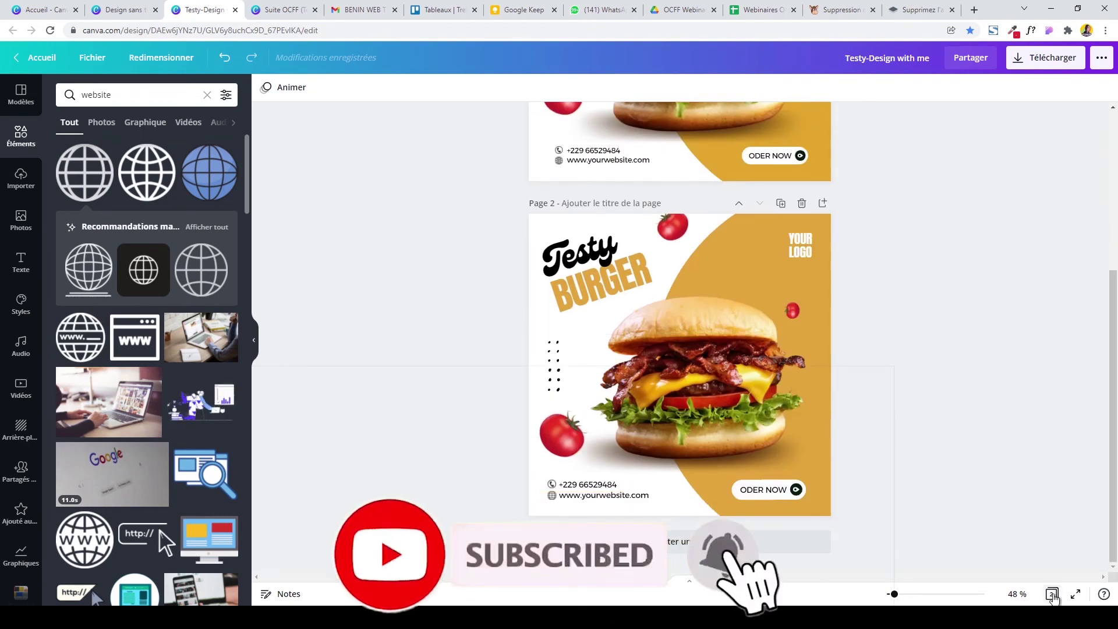
left_click(1052, 594)
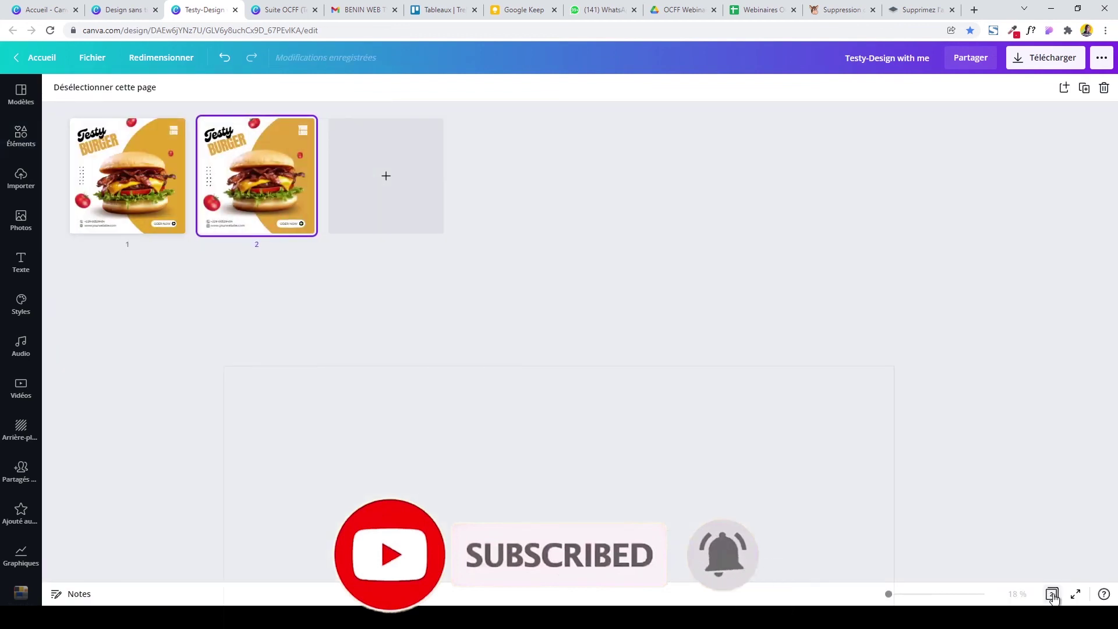